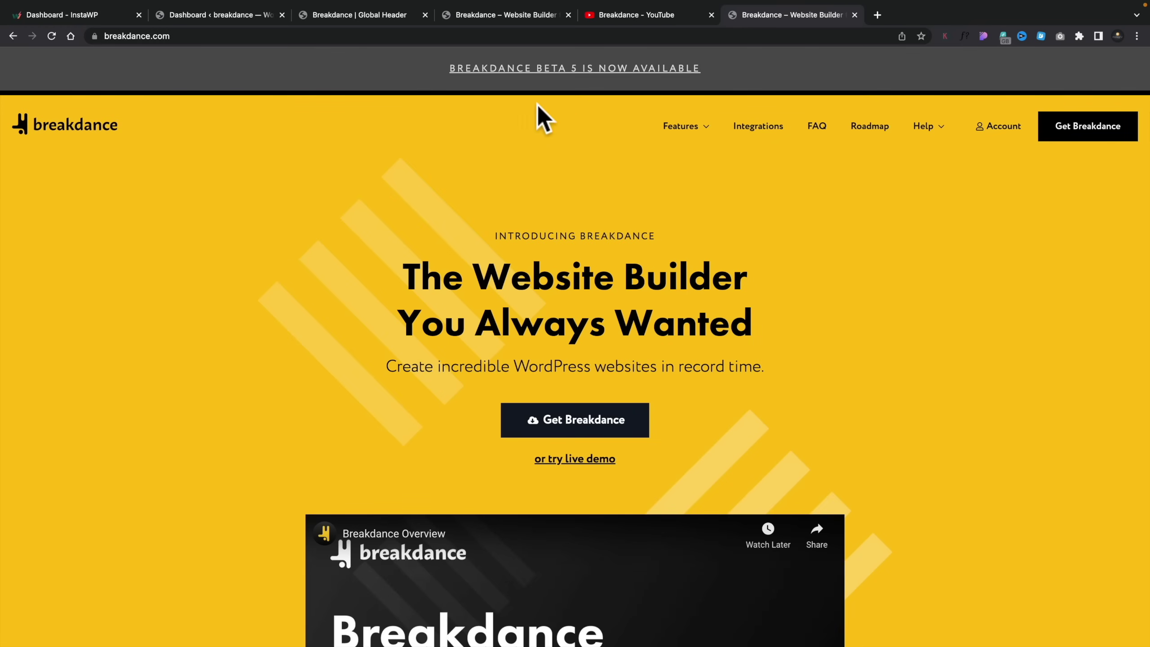
left_click(648, 16)
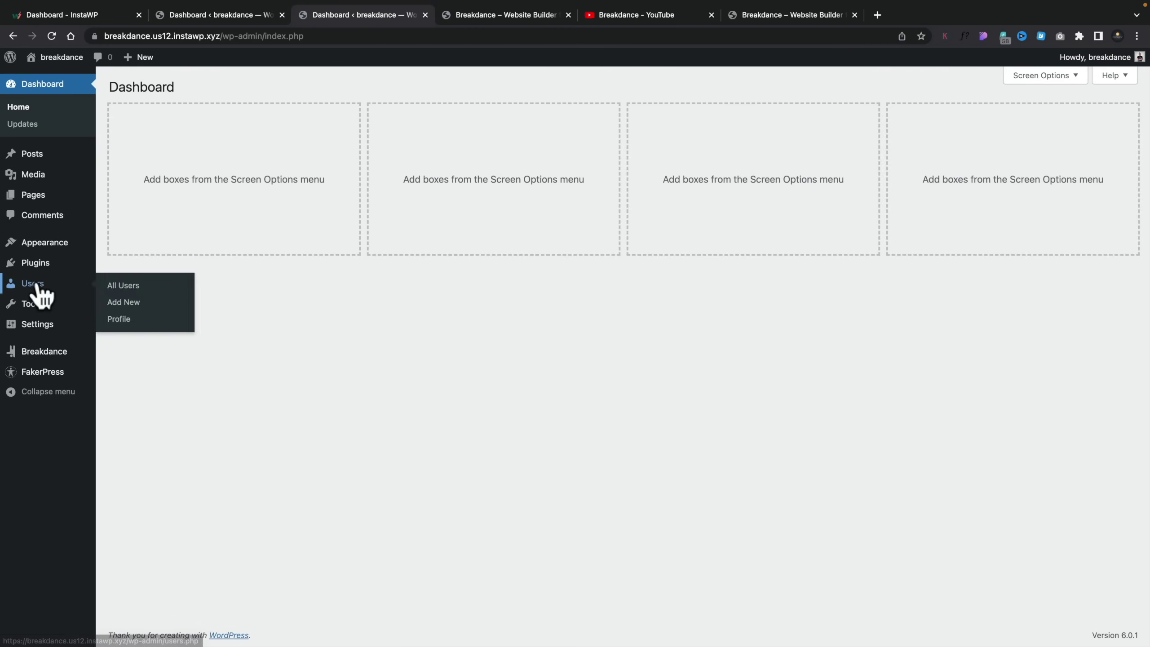
Start a new Breakdance header titled "Global Header" and set its location to Everywhere.
mouse_move(32, 359)
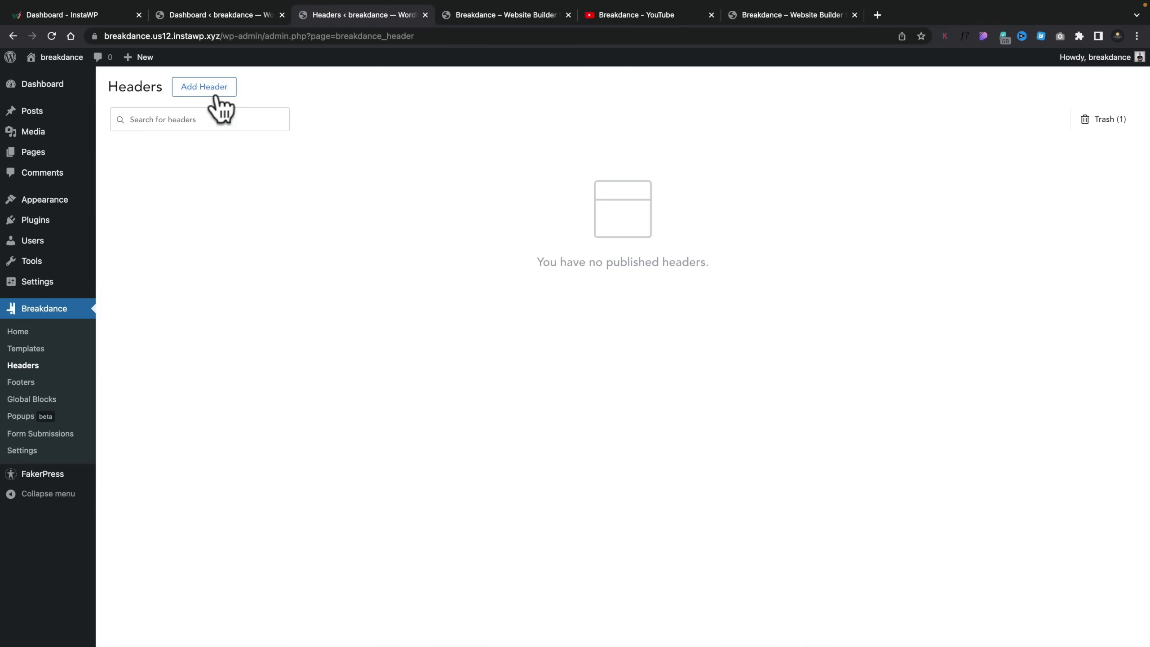
left_click(213, 91)
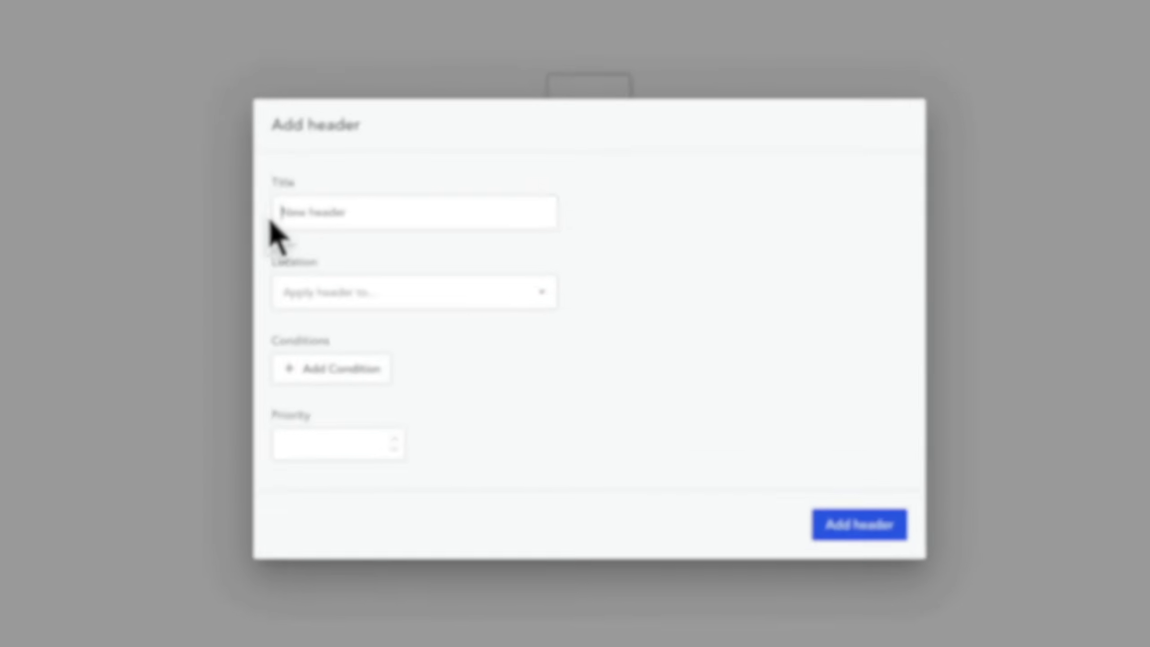
left_click(275, 218)
type("Global Header")
left_click(408, 291)
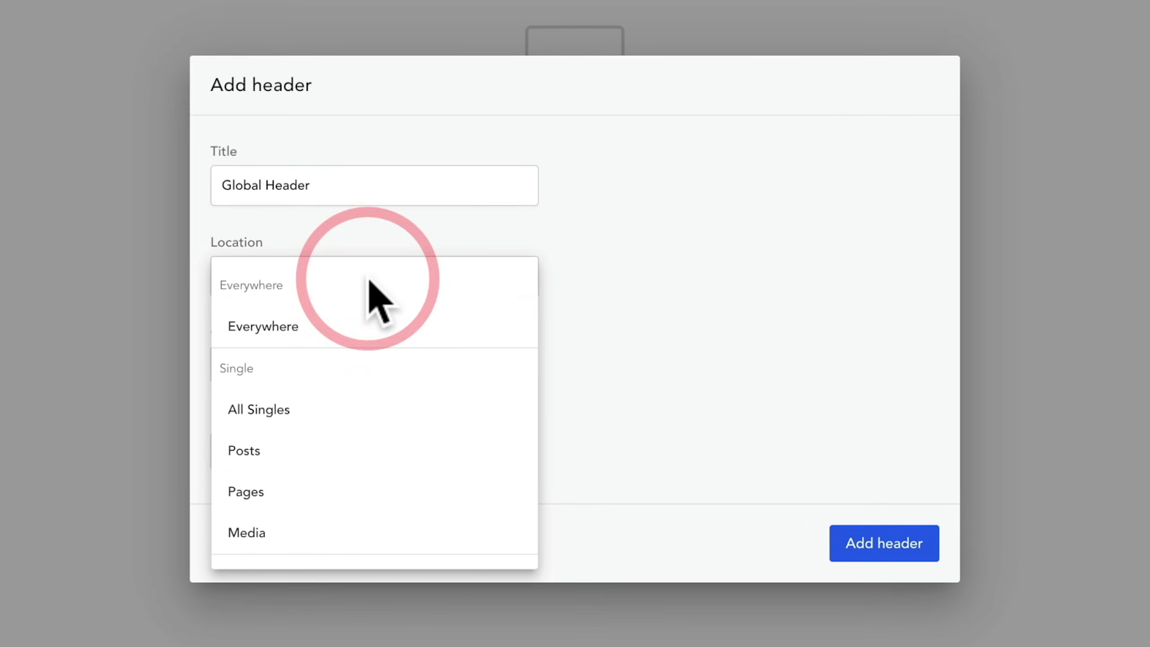
scroll(390, 407, "down", 3)
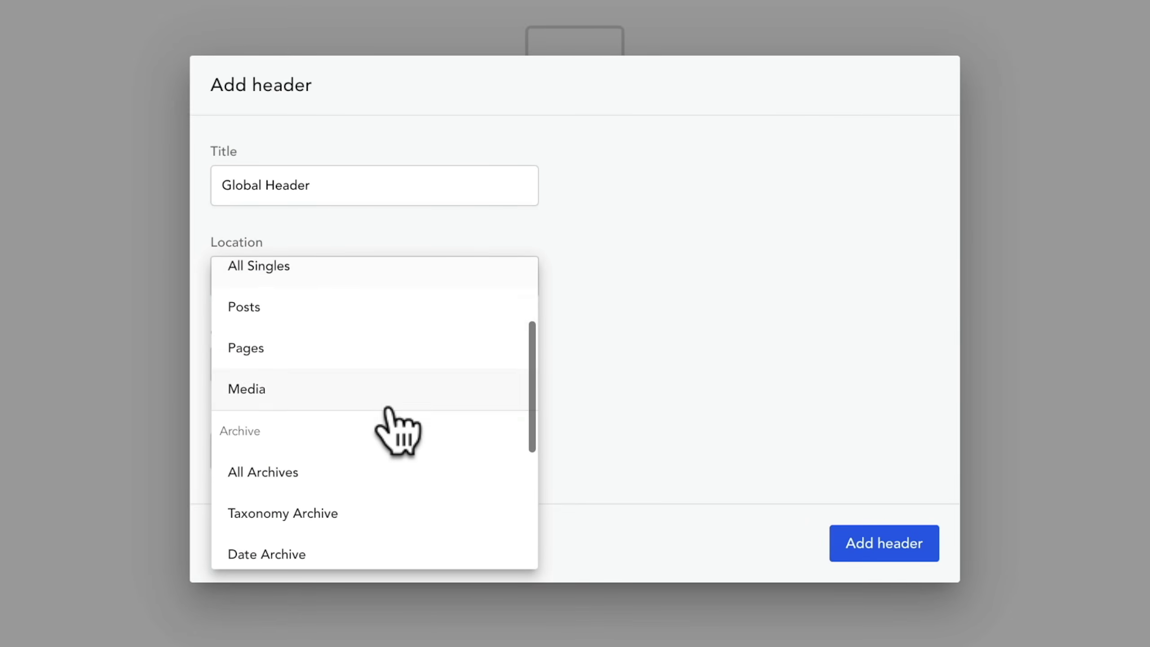
scroll(389, 410, "down", 7)
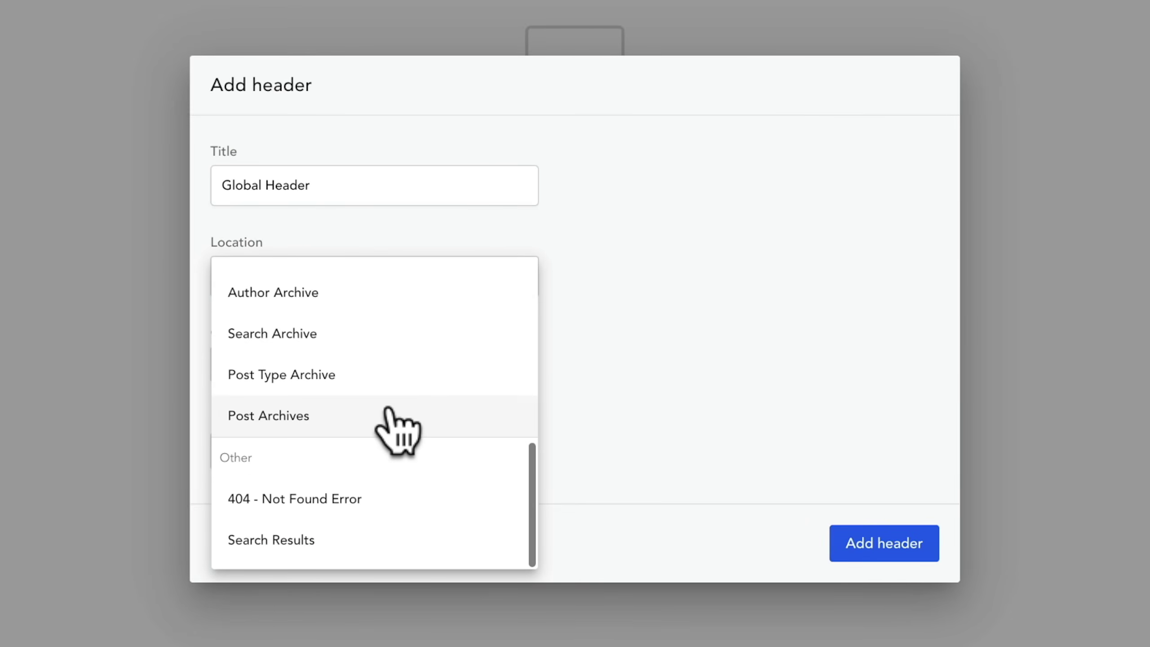
scroll(388, 410, "up", 10)
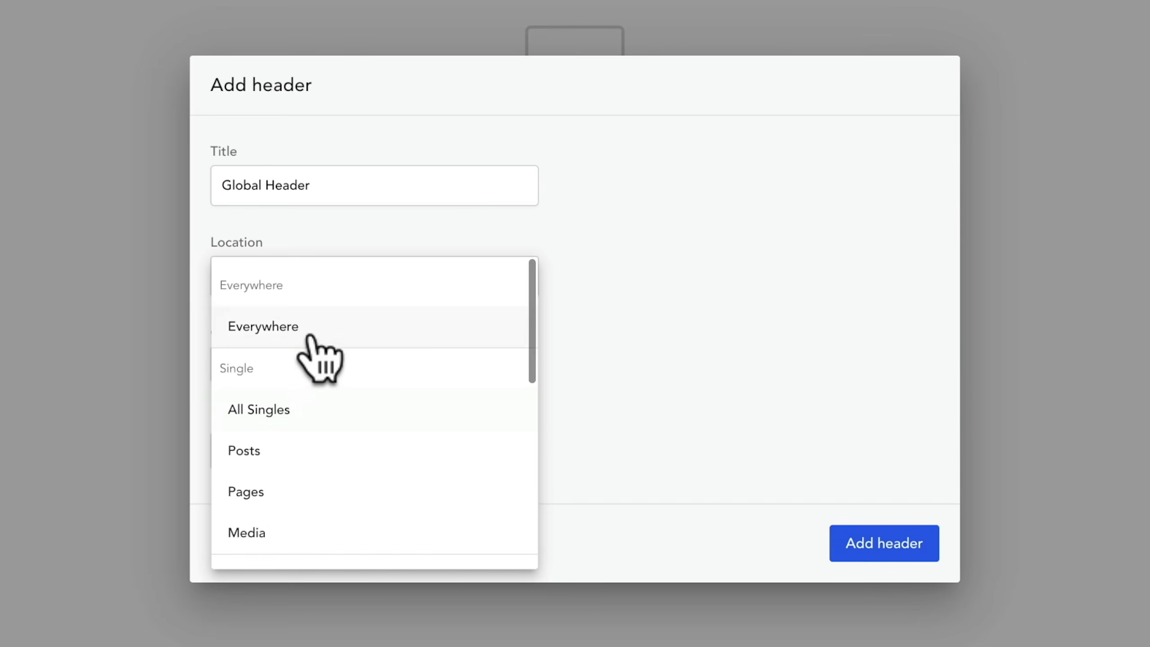
left_click(310, 335)
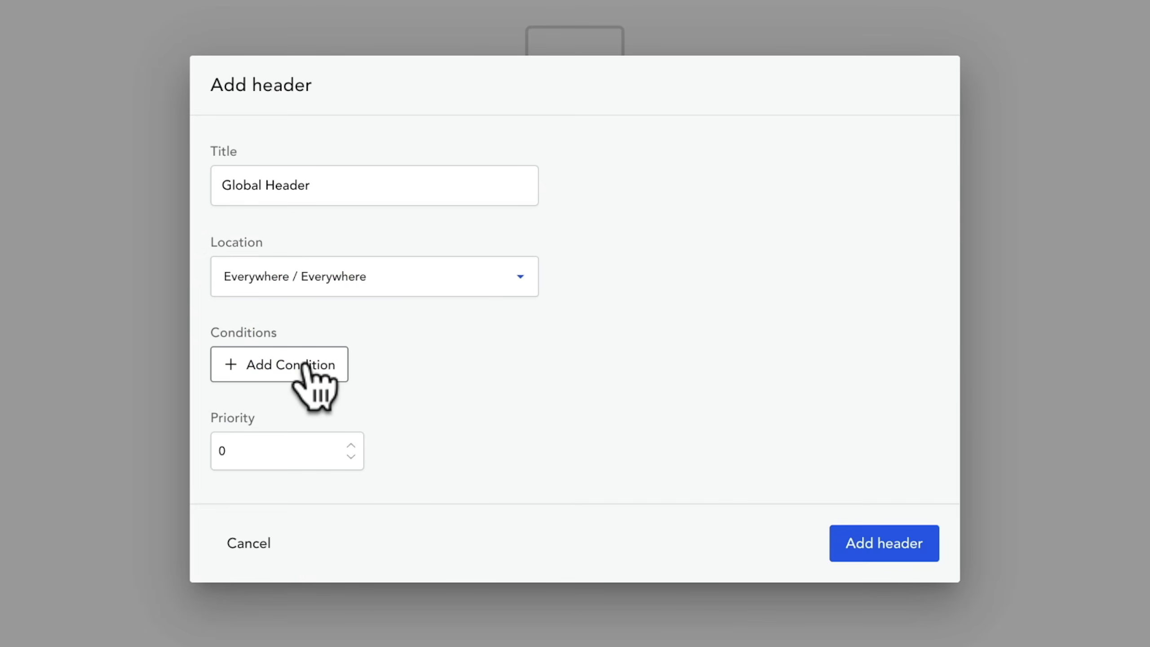
left_click(307, 363)
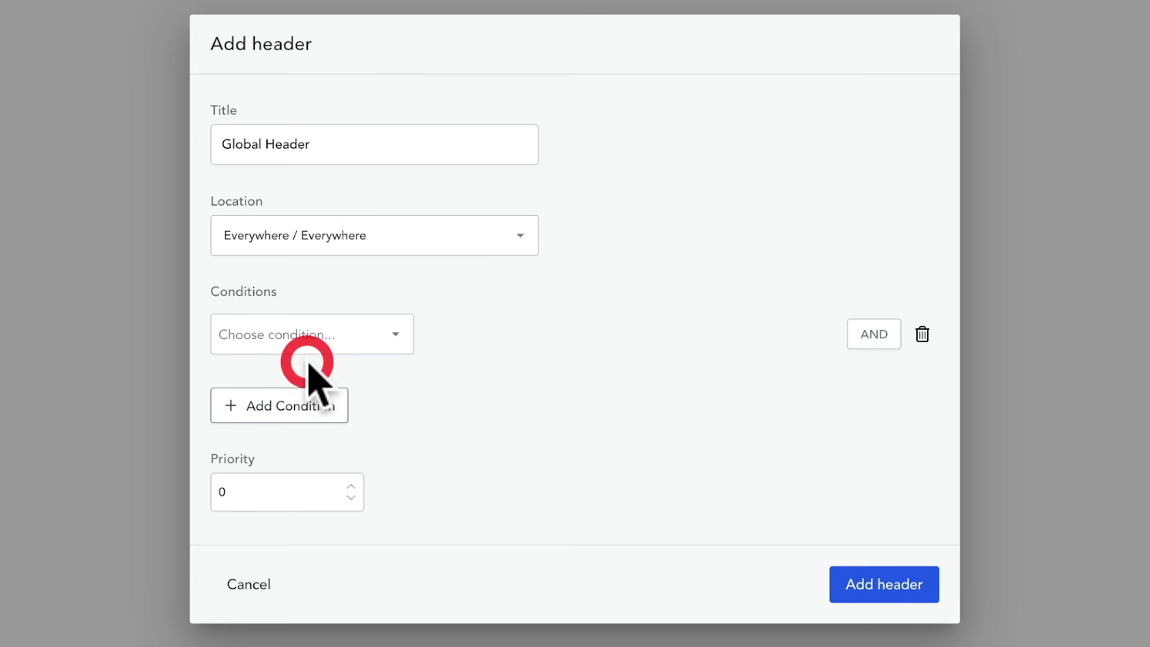
left_click(367, 342)
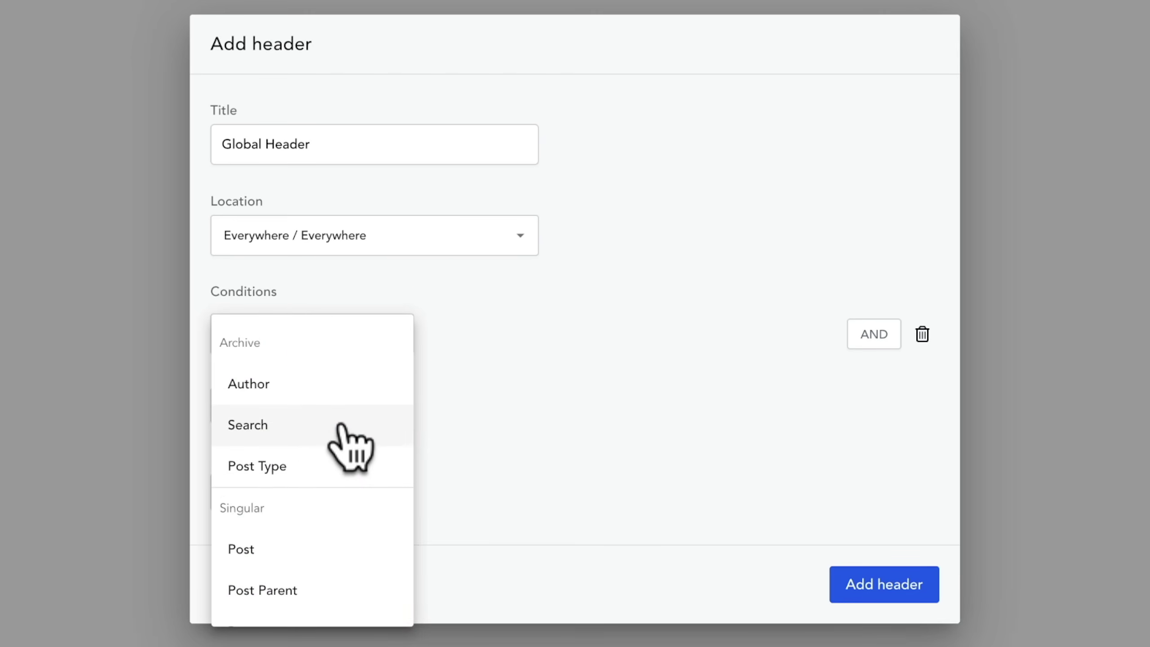
scroll(342, 425, "down", 8)
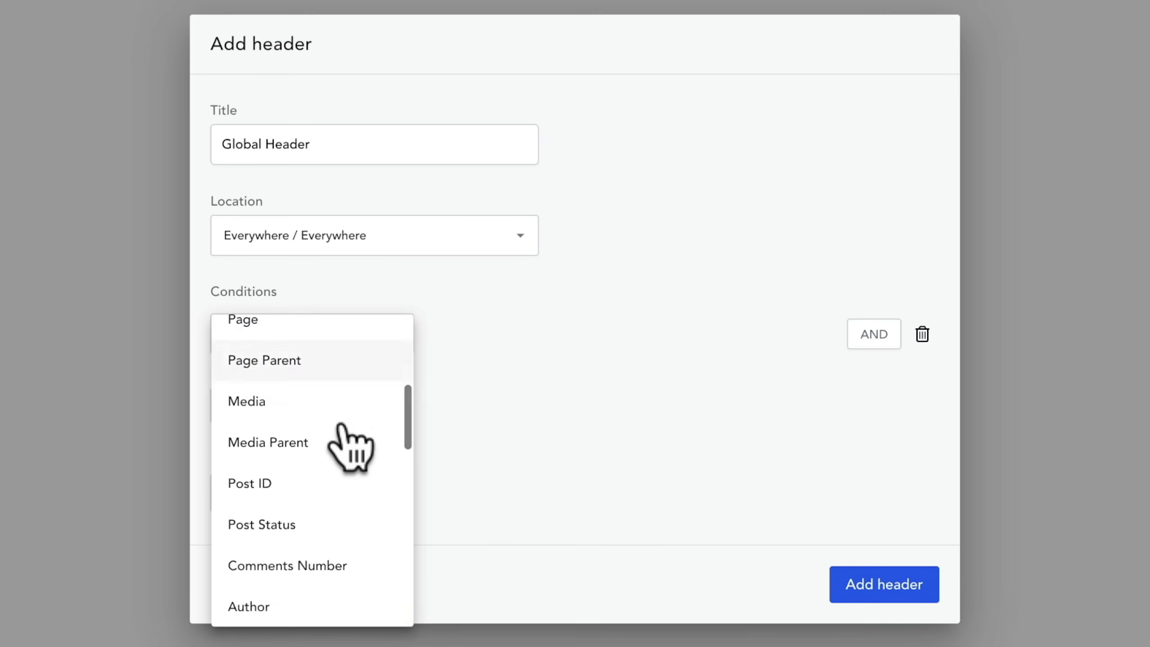
scroll(342, 425, "down", 3)
scroll(343, 426, "down", 5)
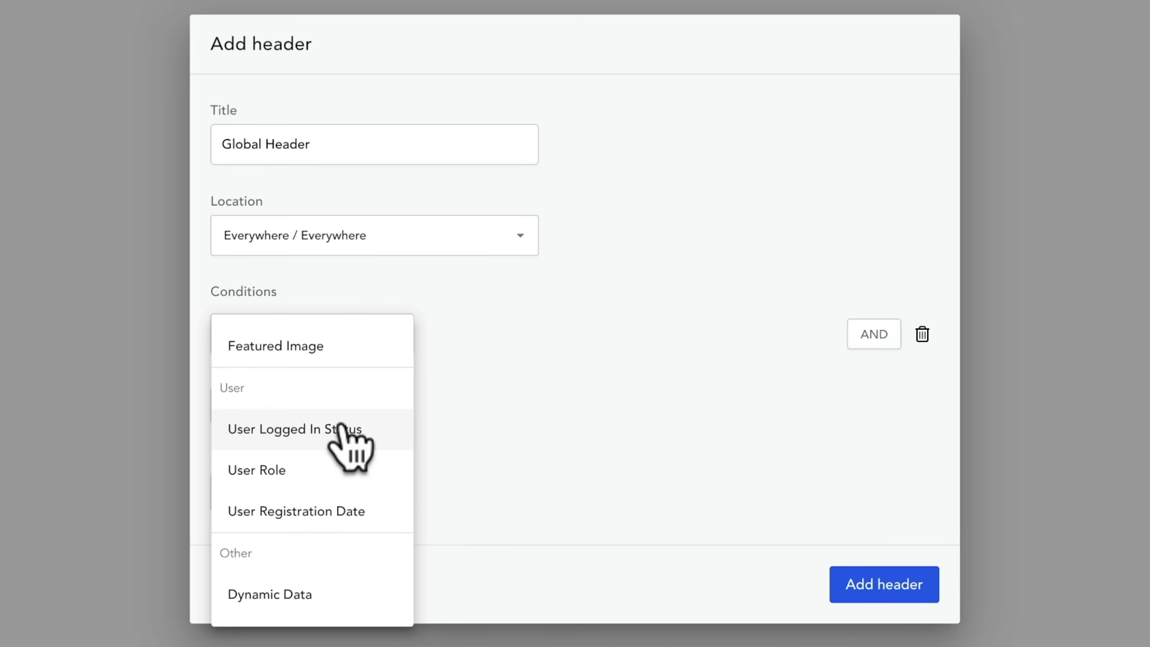
left_click(618, 350)
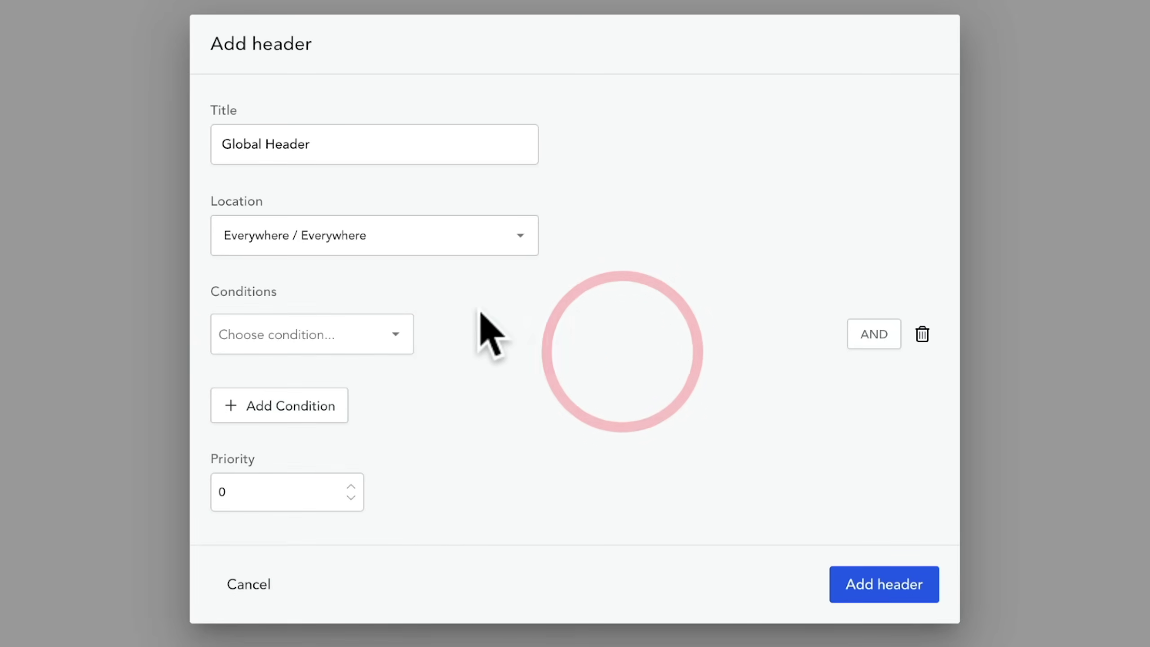
left_click(519, 237)
left_click(645, 225)
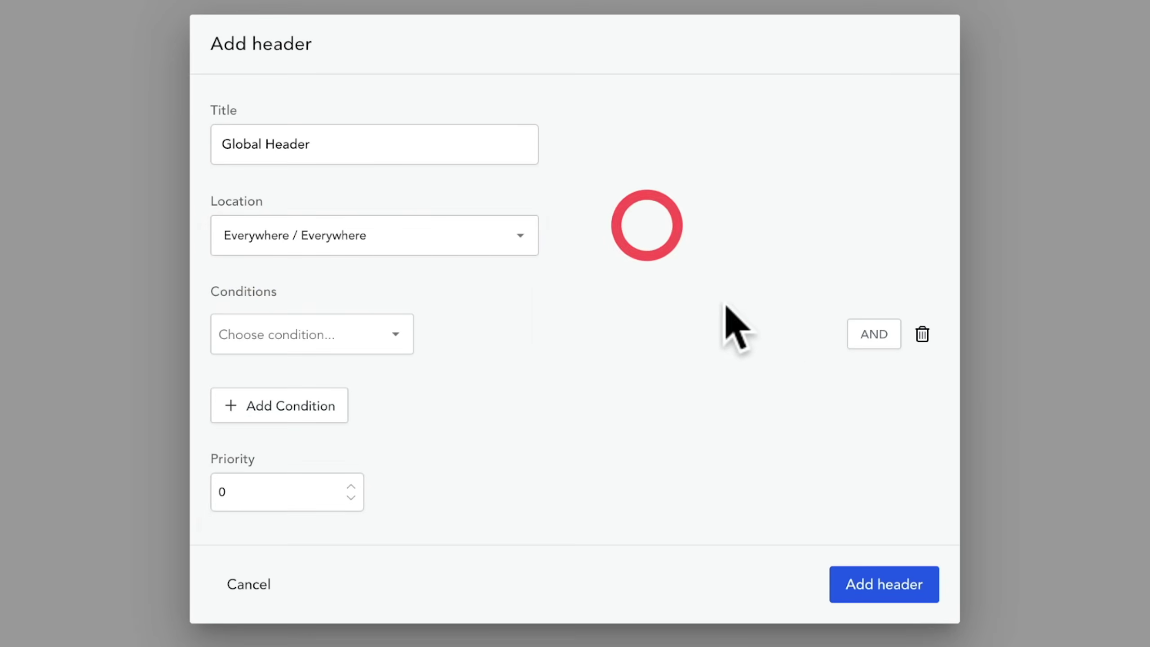
left_click(921, 335)
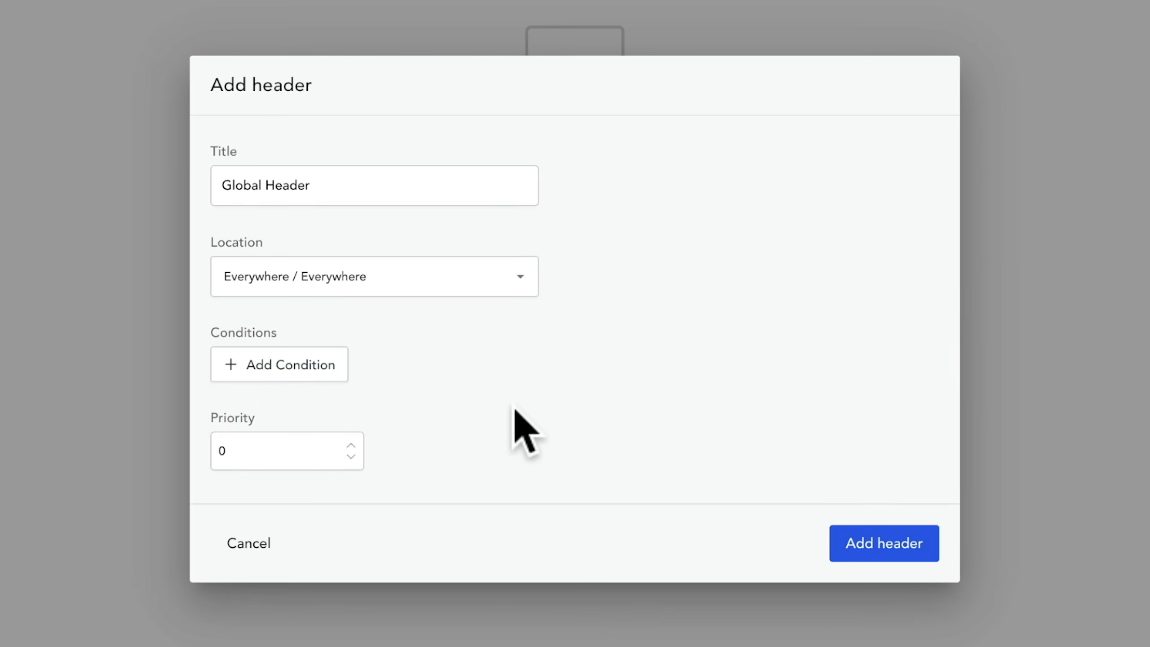
Create the Global Header and open it for editing in Breakdance.
left_click(883, 543)
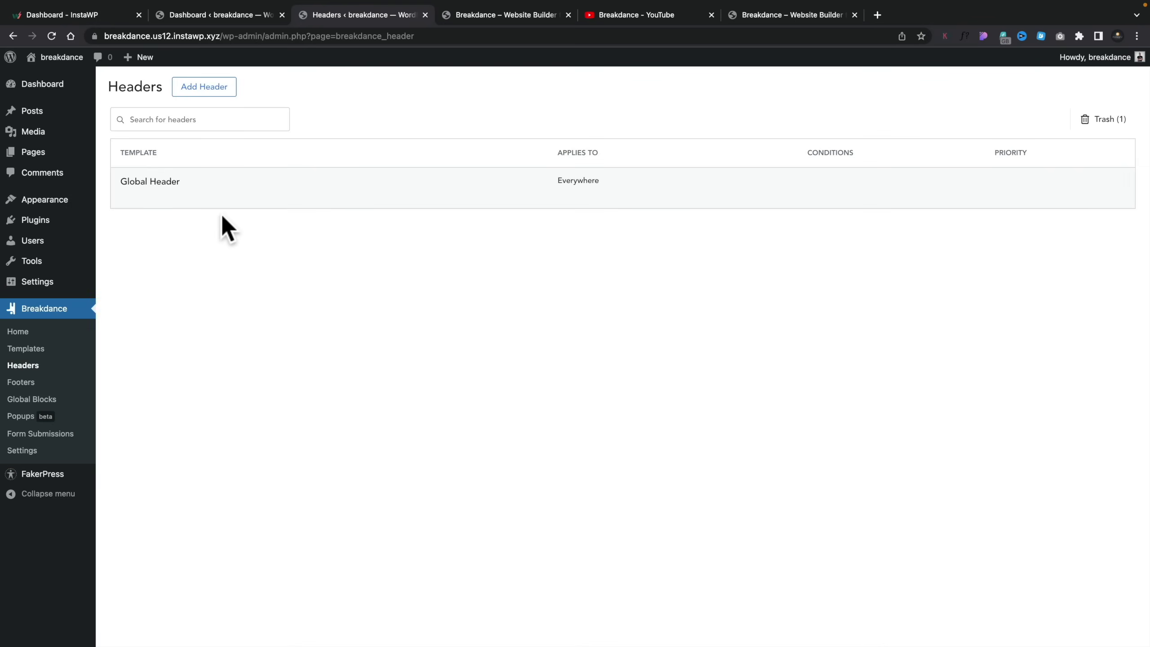
mouse_move(210, 207)
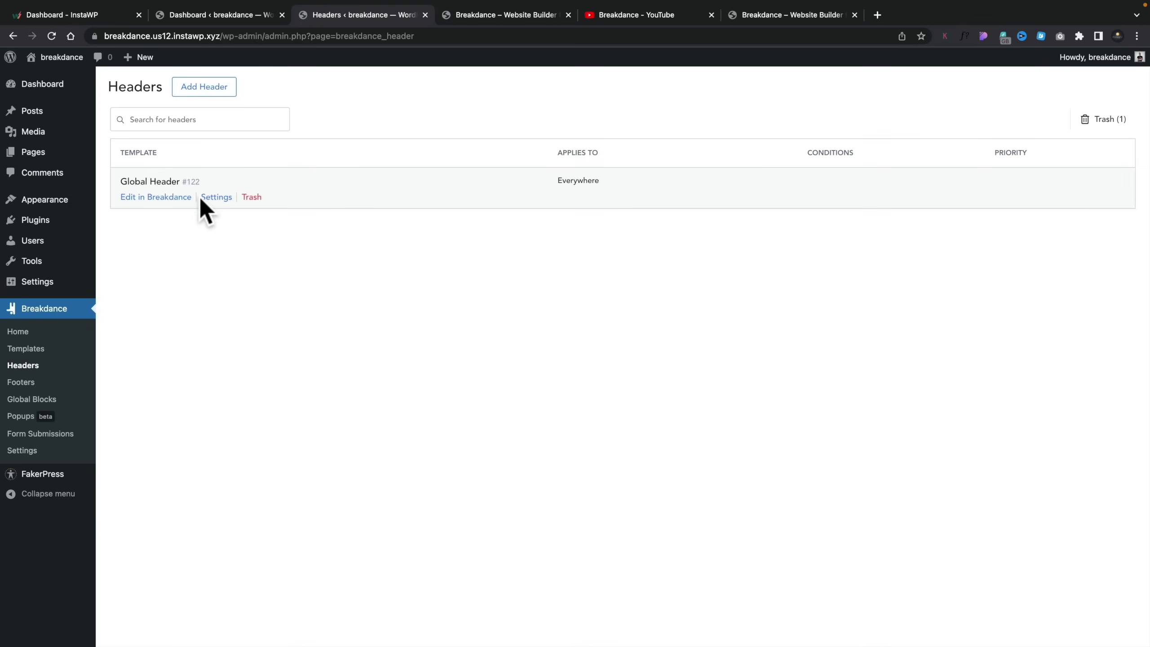
left_click(172, 197)
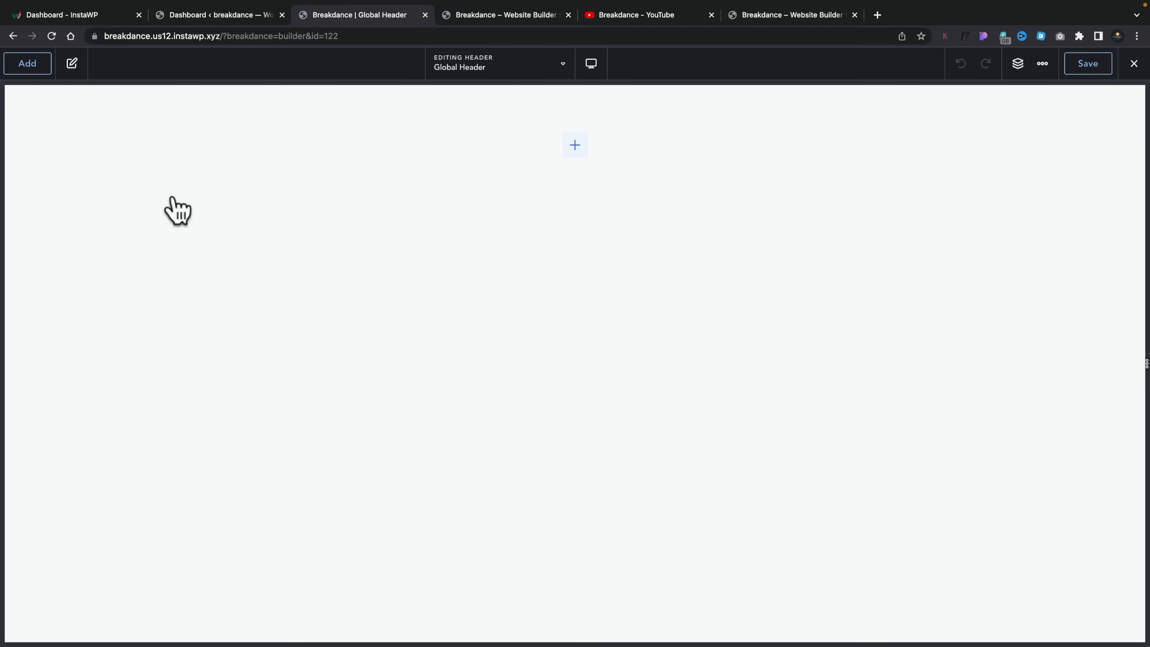
Add a Section element to the empty header and show the page structure.
left_click(27, 64)
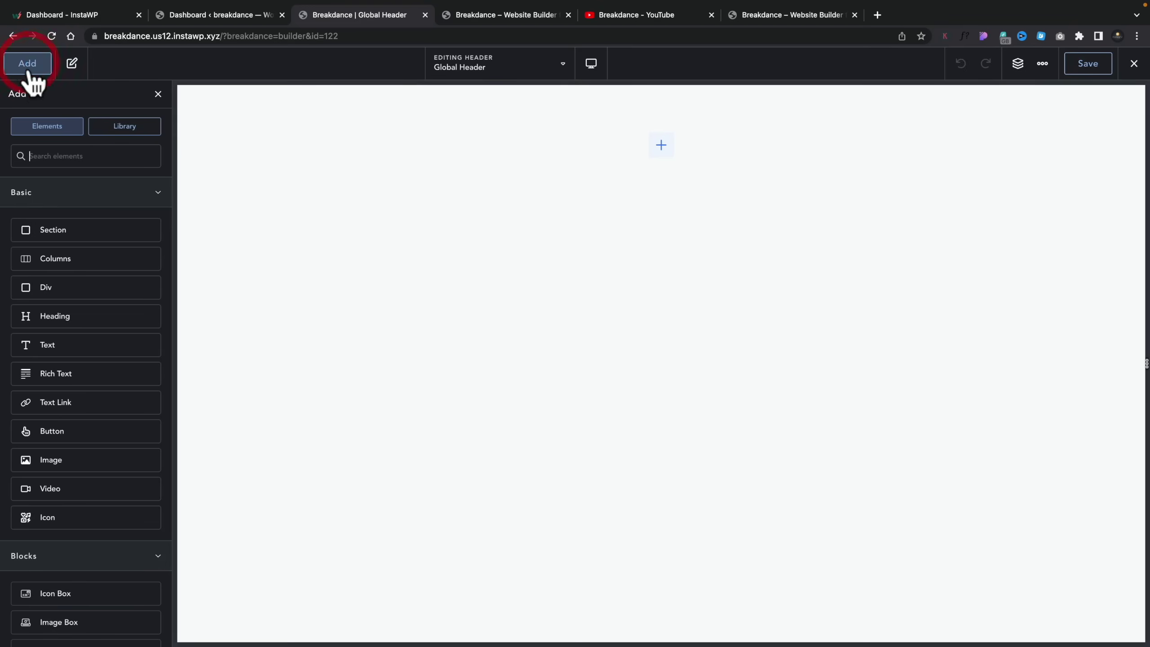
left_click(56, 229)
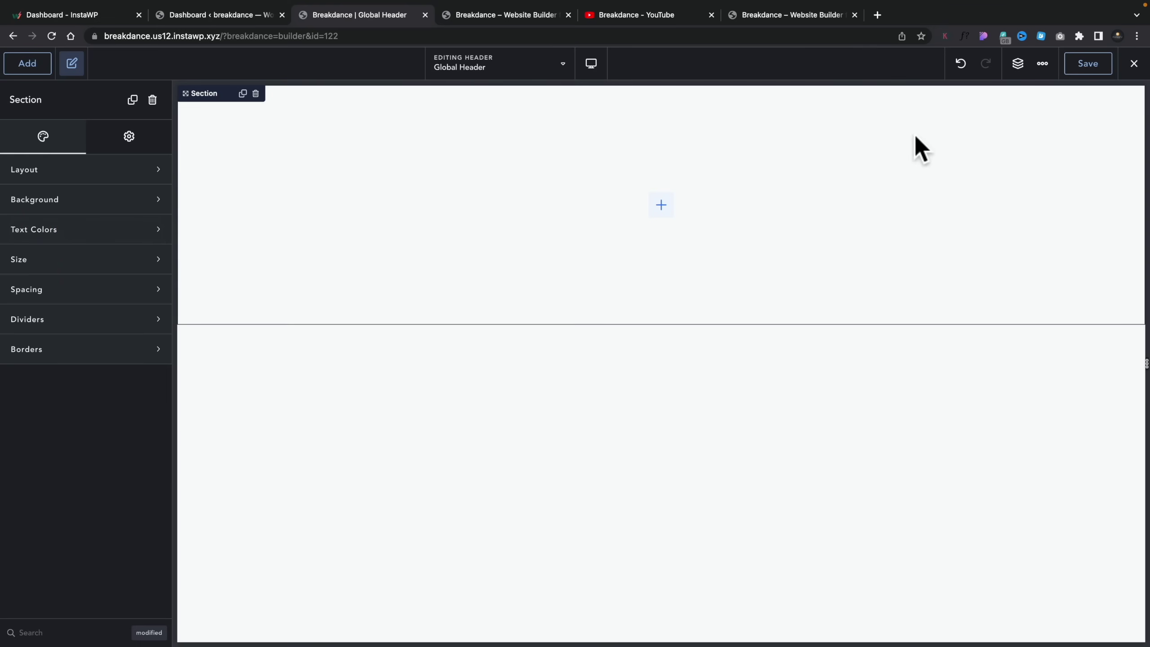
left_click(1018, 63)
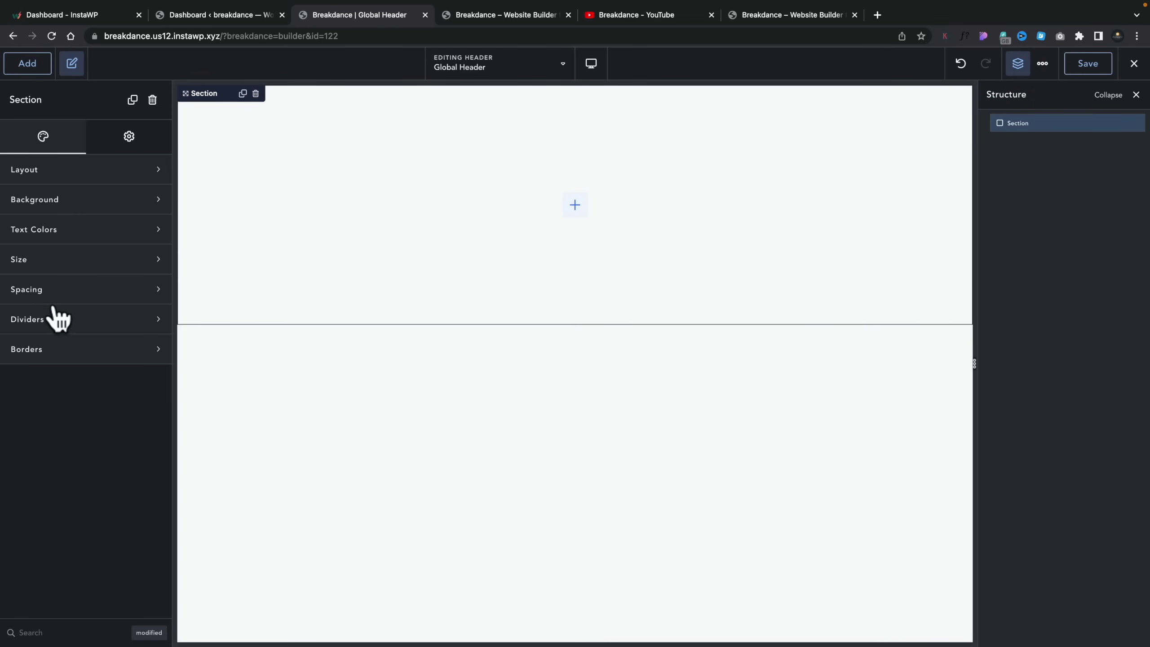
Set the section's top and bottom padding to 20 px each.
left_click(47, 290)
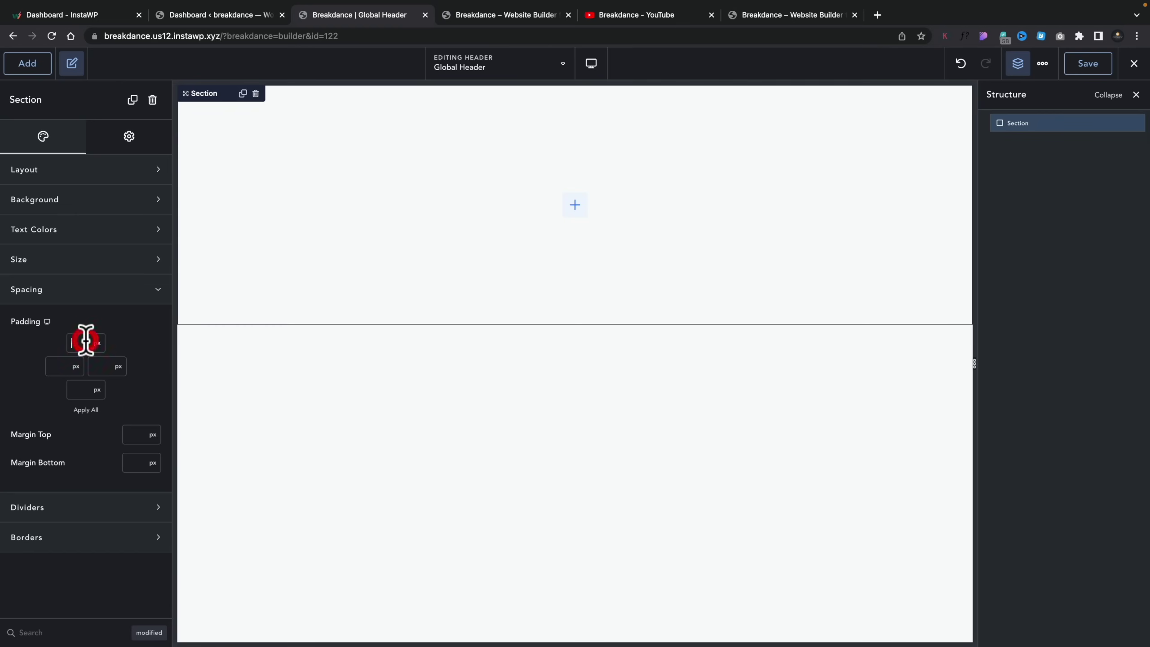
type("20")
left_click(80, 388)
type("20")
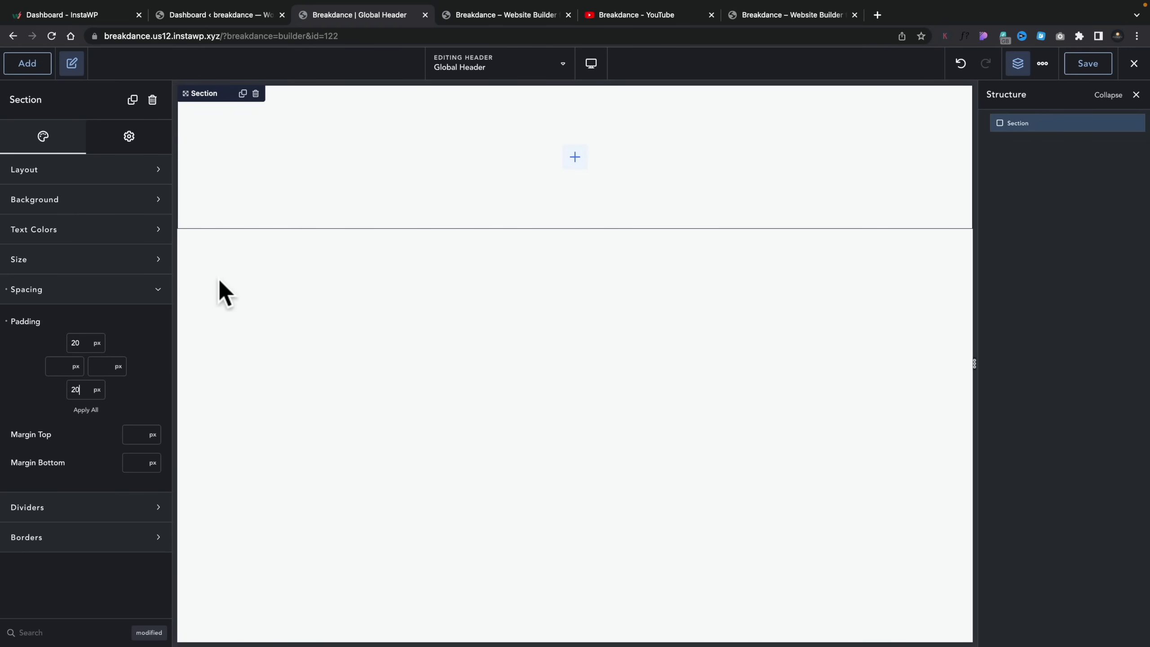
Search the elements for "menu" and place a Menu Builder inside the section.
left_click(27, 64)
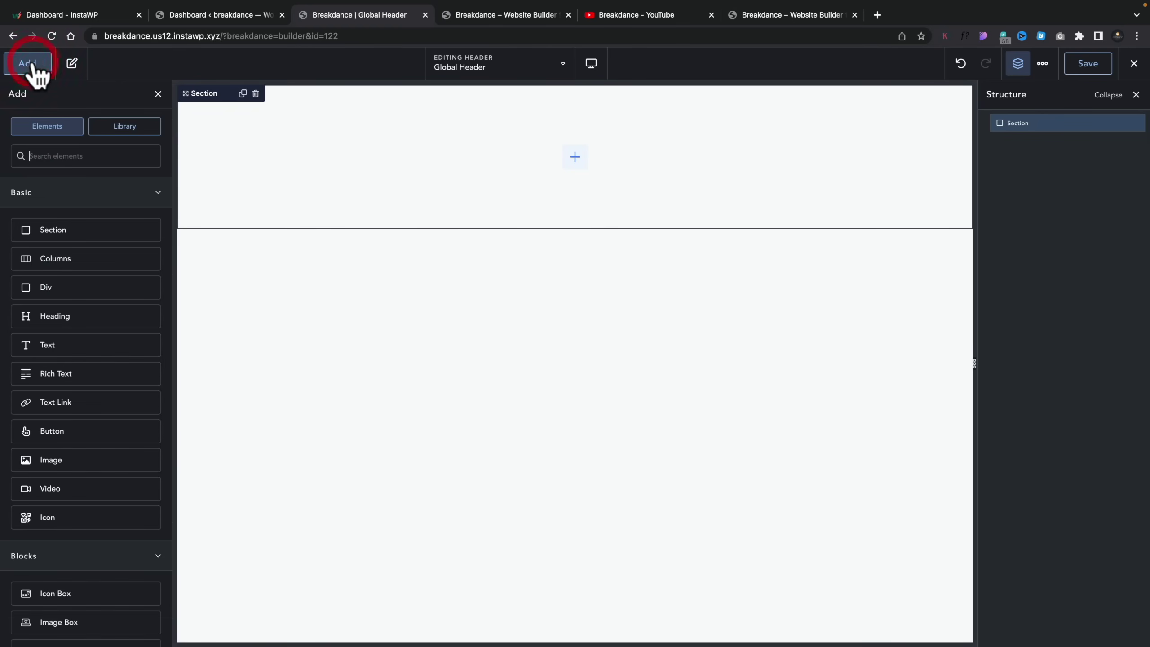
left_click(85, 154)
type("menu")
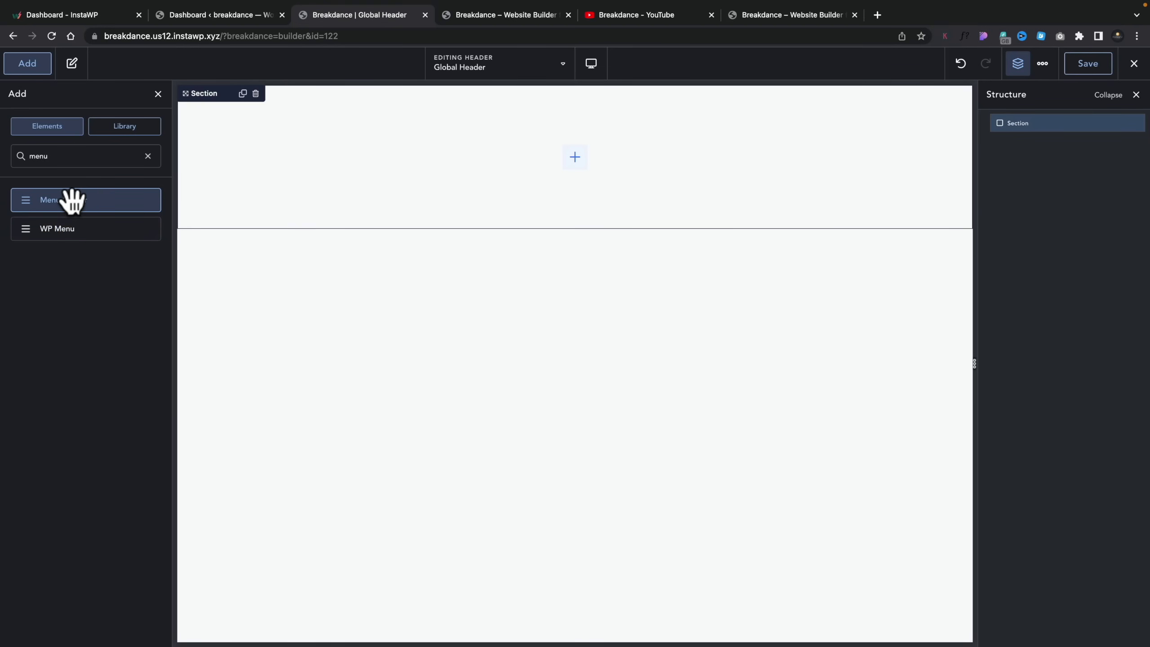
left_click_drag(73, 201, 511, 193)
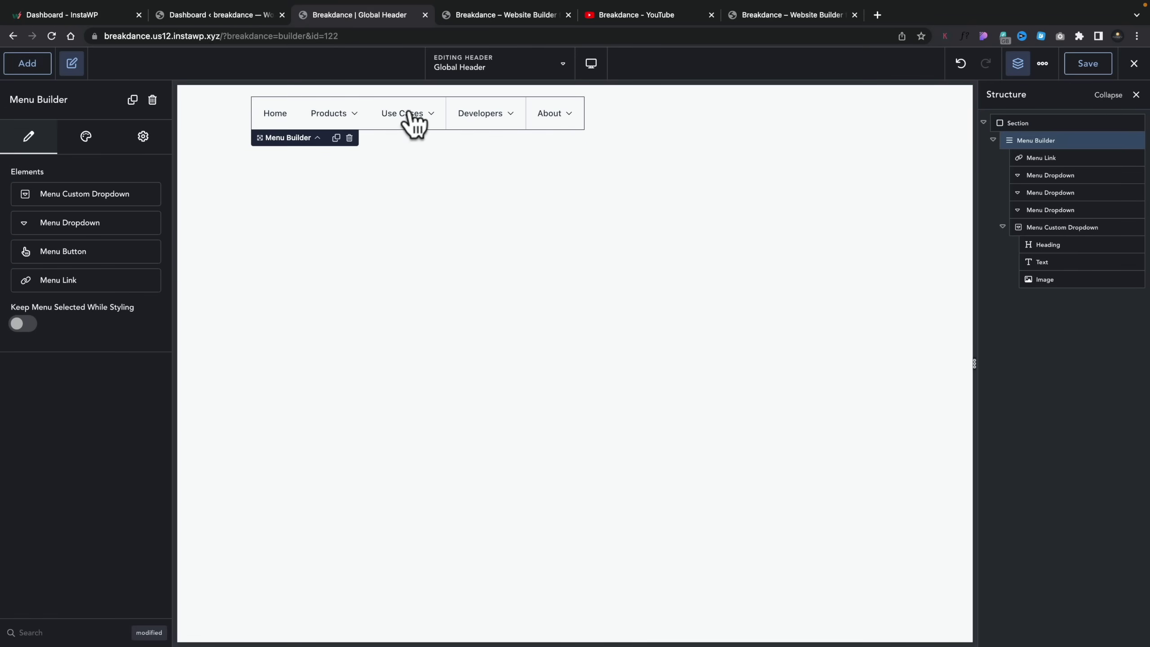
Align the section's content to the right and center it vertically.
left_click(1027, 125)
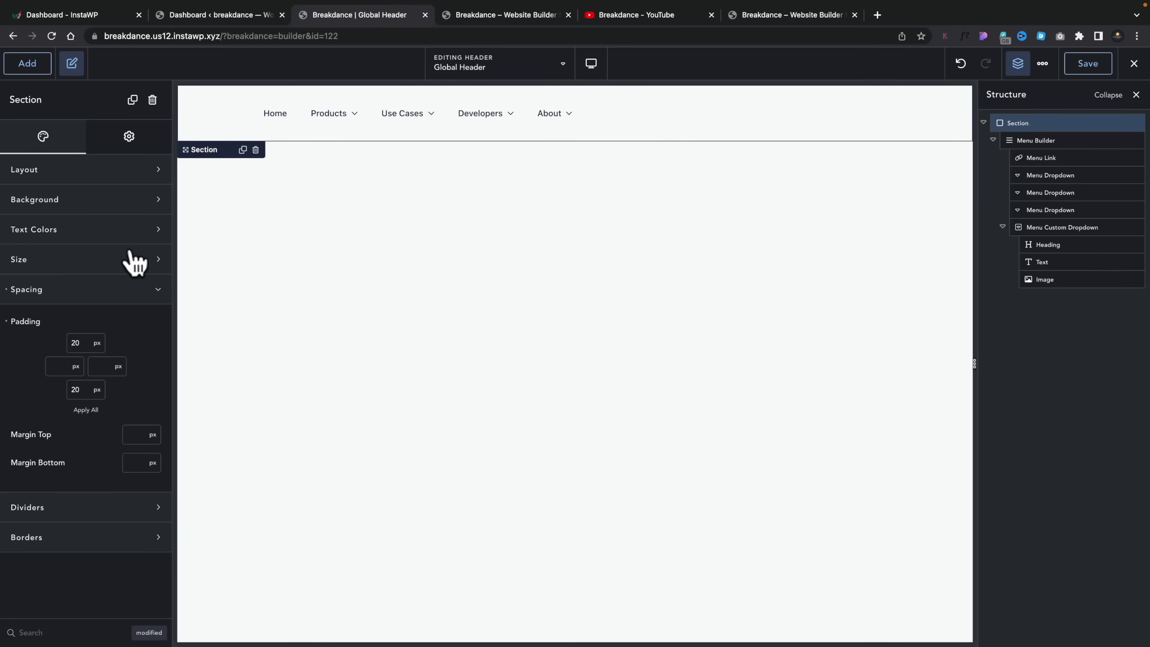
left_click(104, 171)
left_click(151, 205)
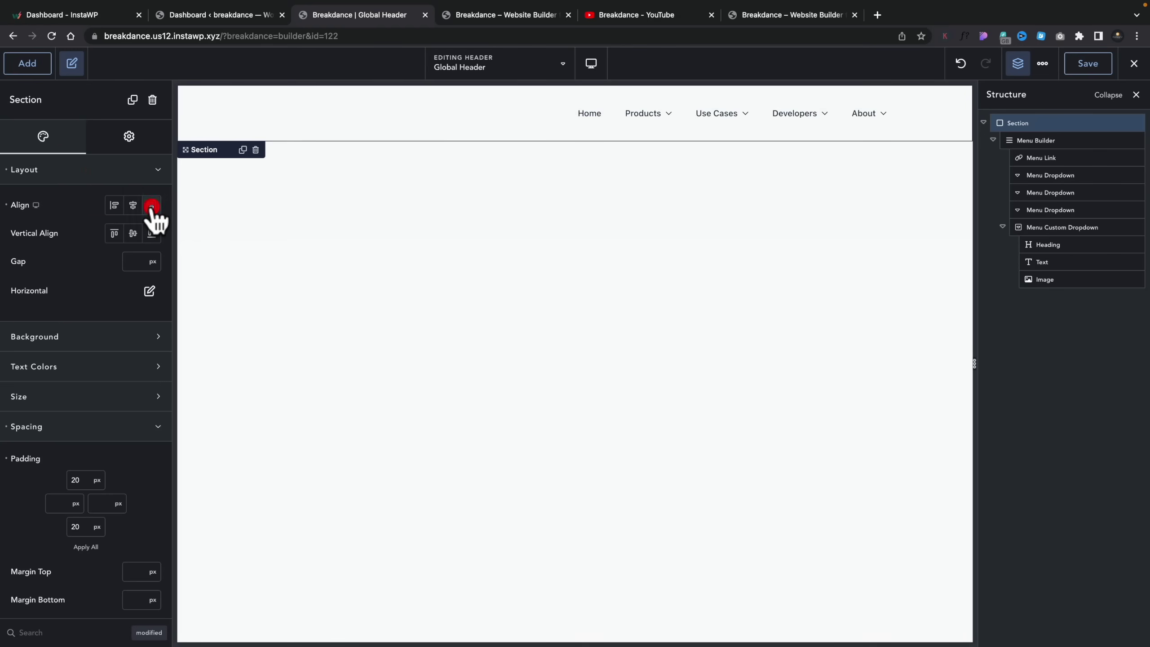
left_click(133, 233)
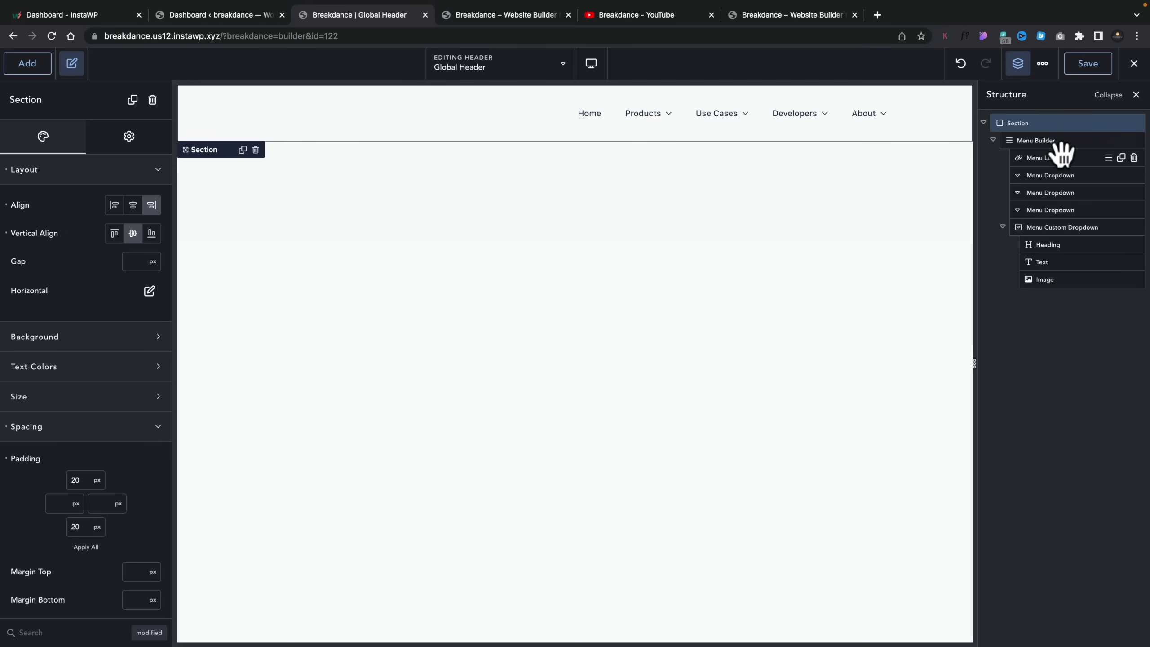
Examine the settings of the Home menu link and the Products dropdown.
left_click(1062, 157)
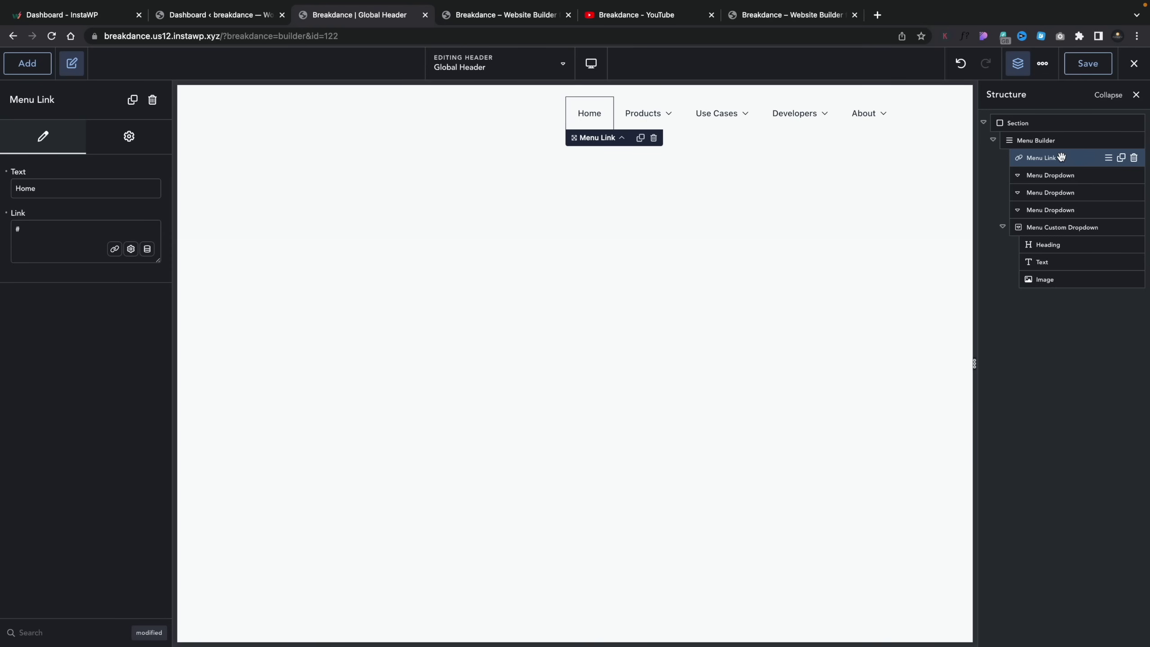
left_click(1052, 140)
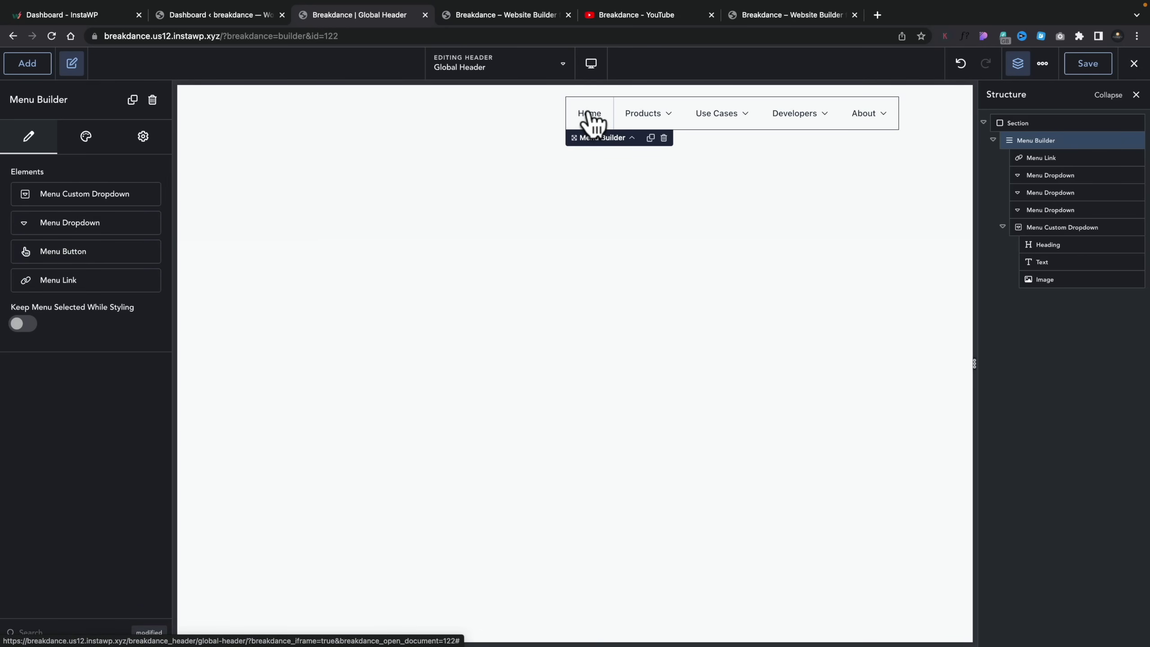
left_click(666, 117)
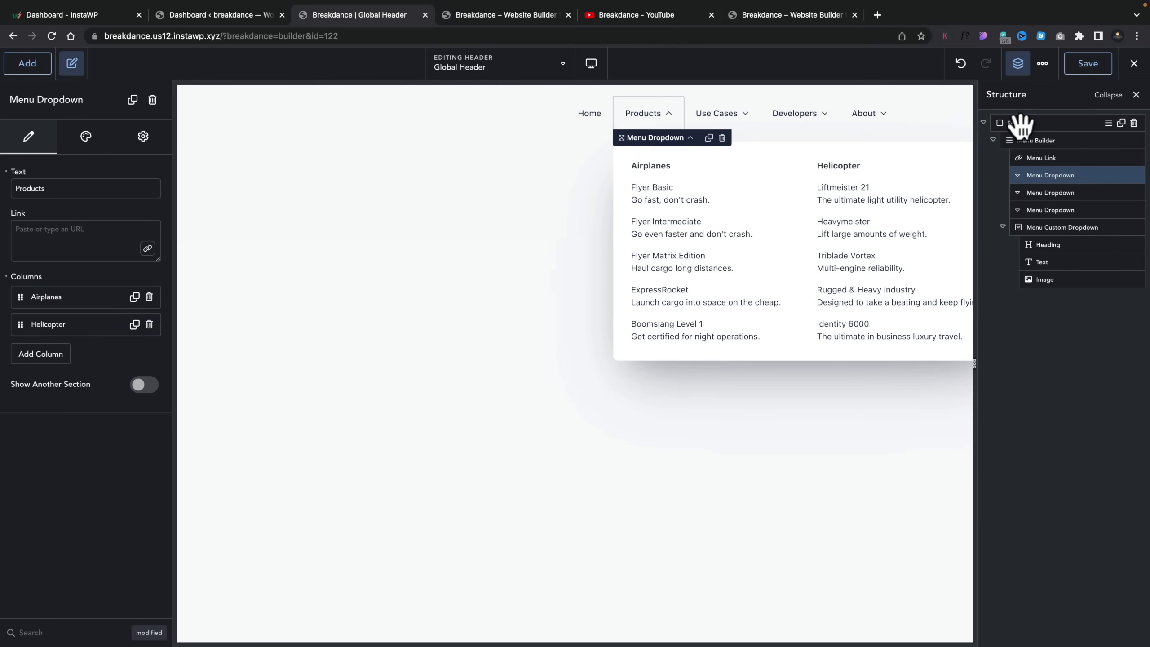
Enable keeping the Menu Builder selected while styling and open the Products dropdown's settings.
left_click(1022, 140)
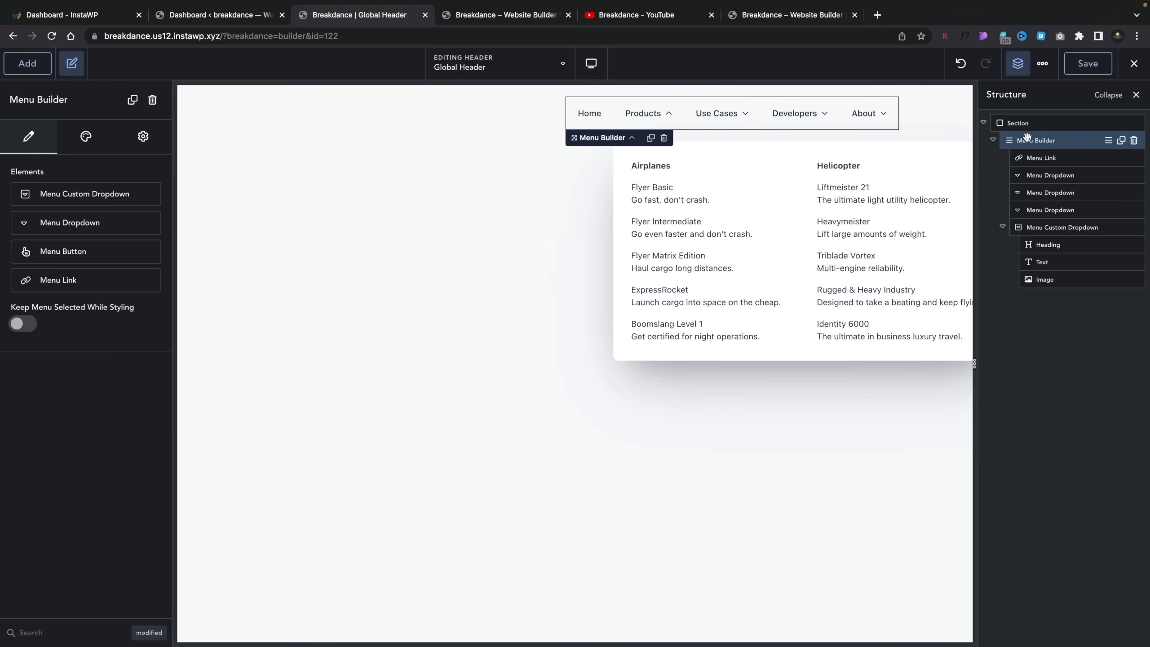
left_click(22, 323)
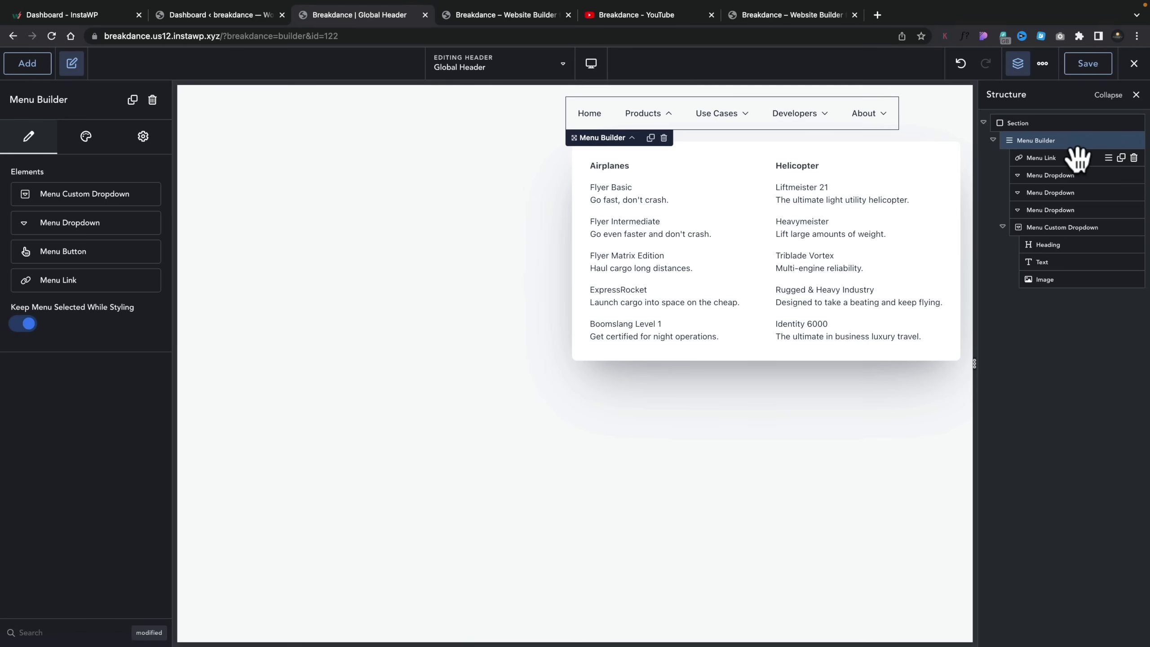
left_click(1071, 175)
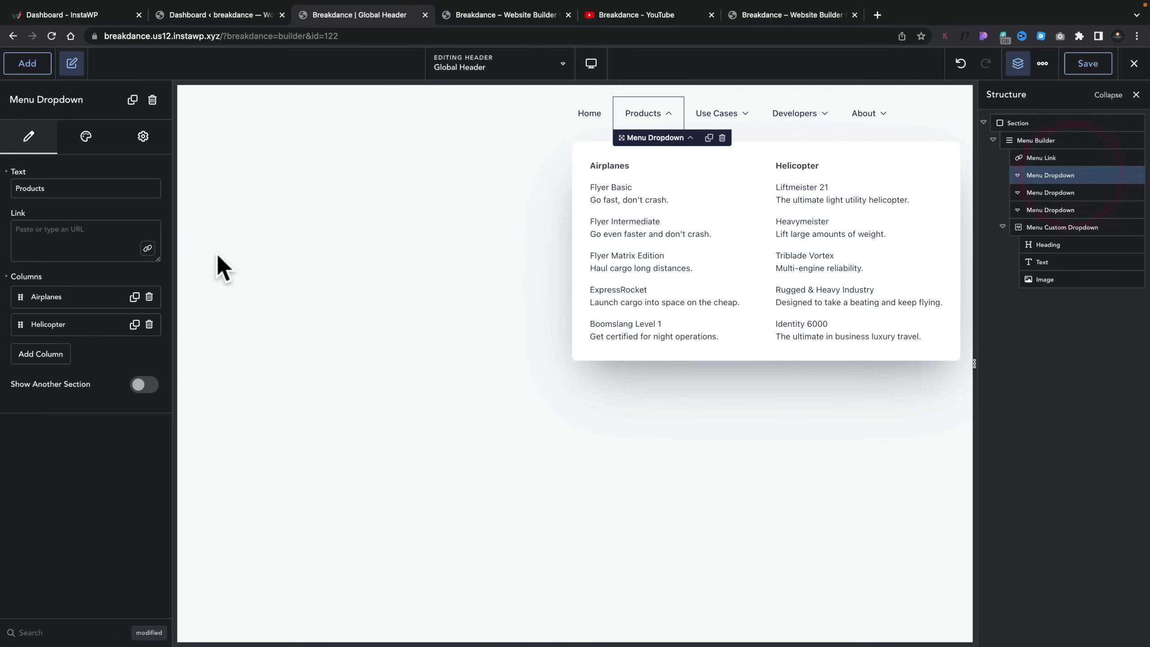
left_click(41, 354)
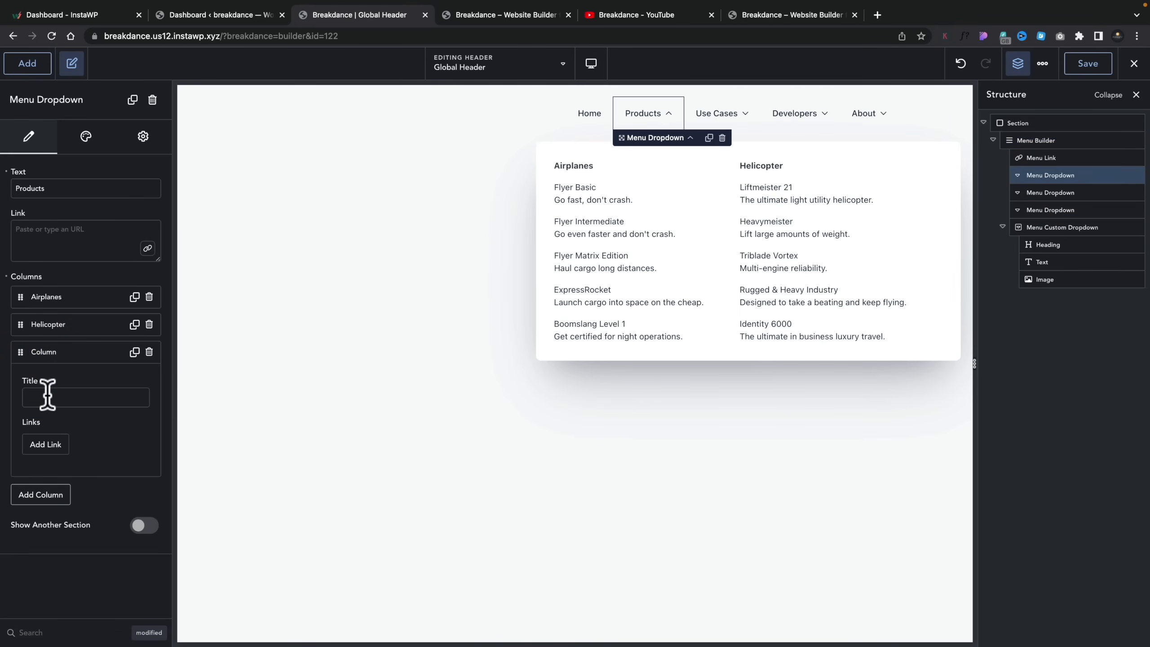
type("Sample")
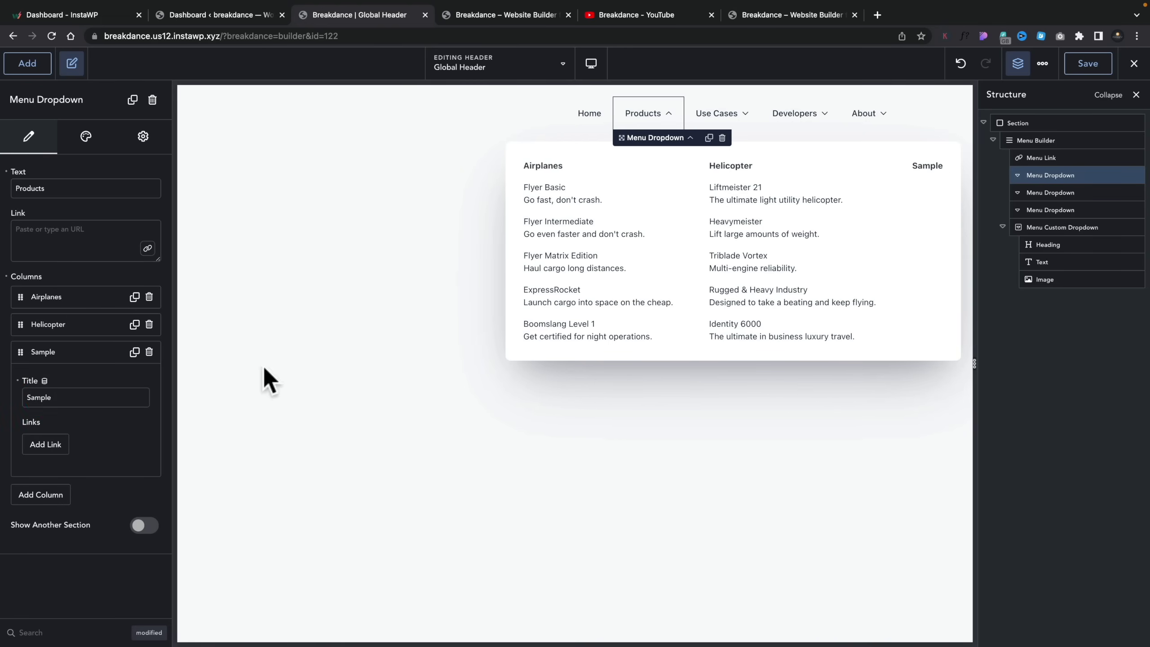
left_click(45, 444)
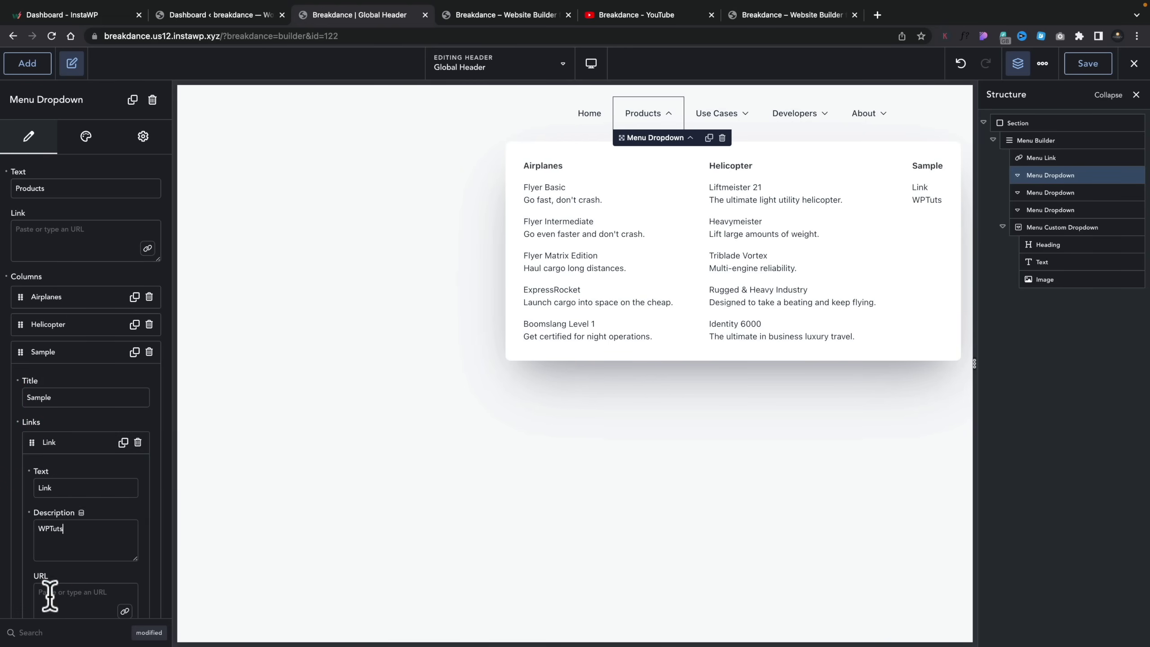
type("https://wptuts.co.uk")
scroll(72, 580, "down", 5)
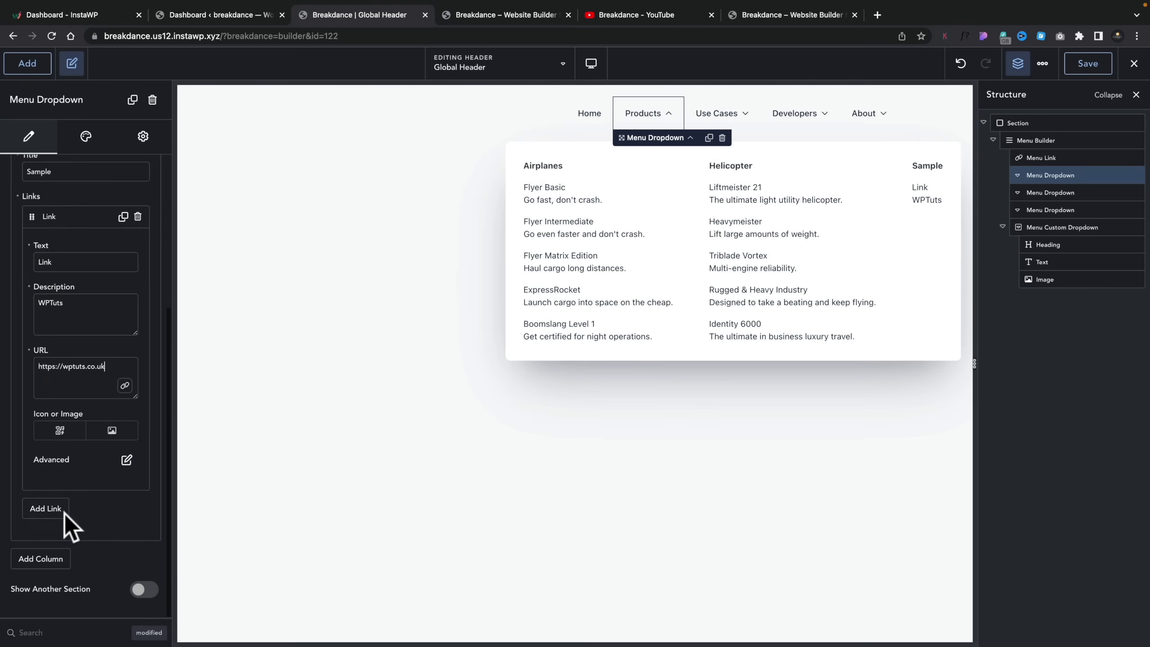
Give the Sample column's link the WordPress logo as its icon.
left_click(60, 430)
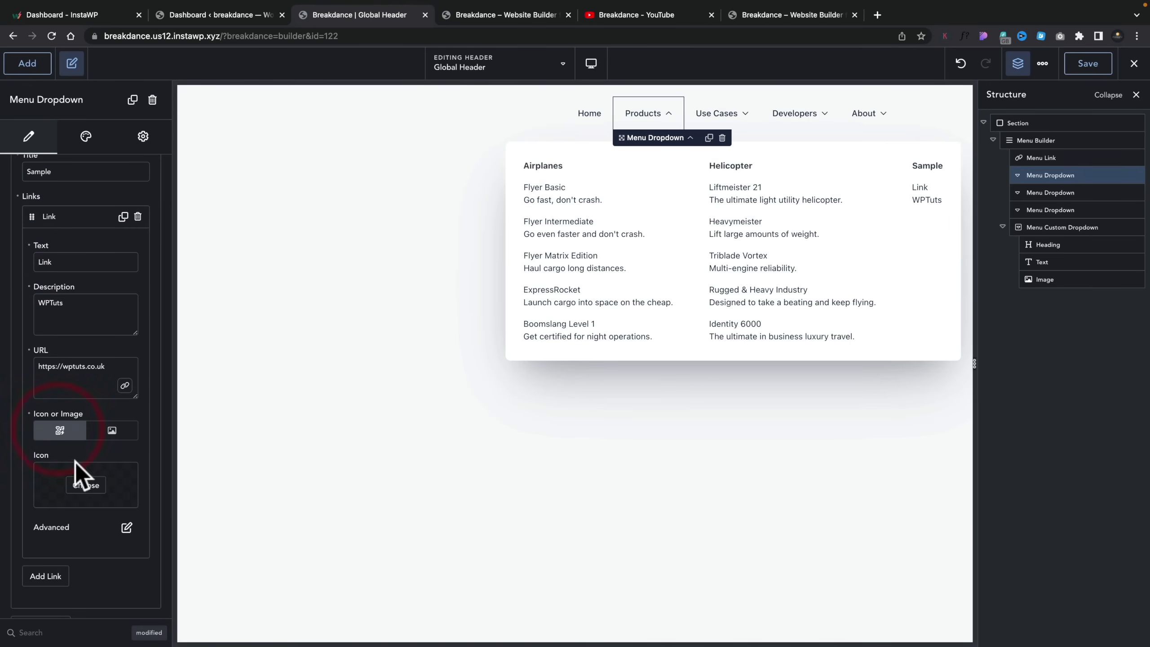
left_click(84, 485)
left_click(496, 248)
left_click(543, 345)
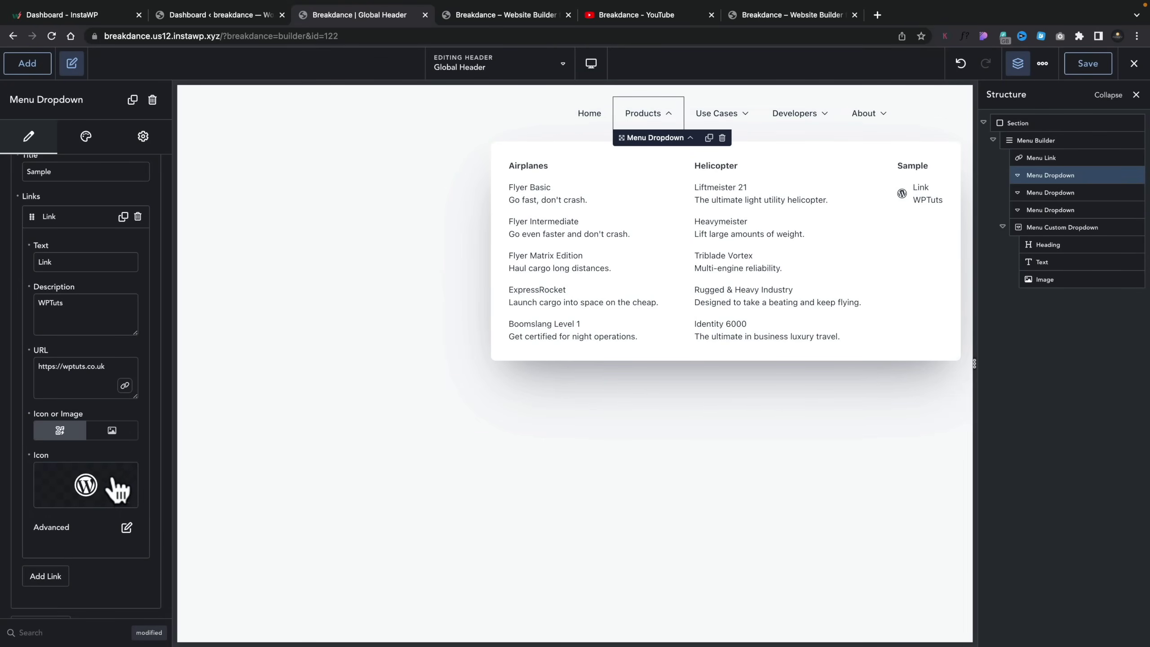
Check the Sample link's advanced options and delete the Sample column from the Products dropdown.
left_click(126, 527)
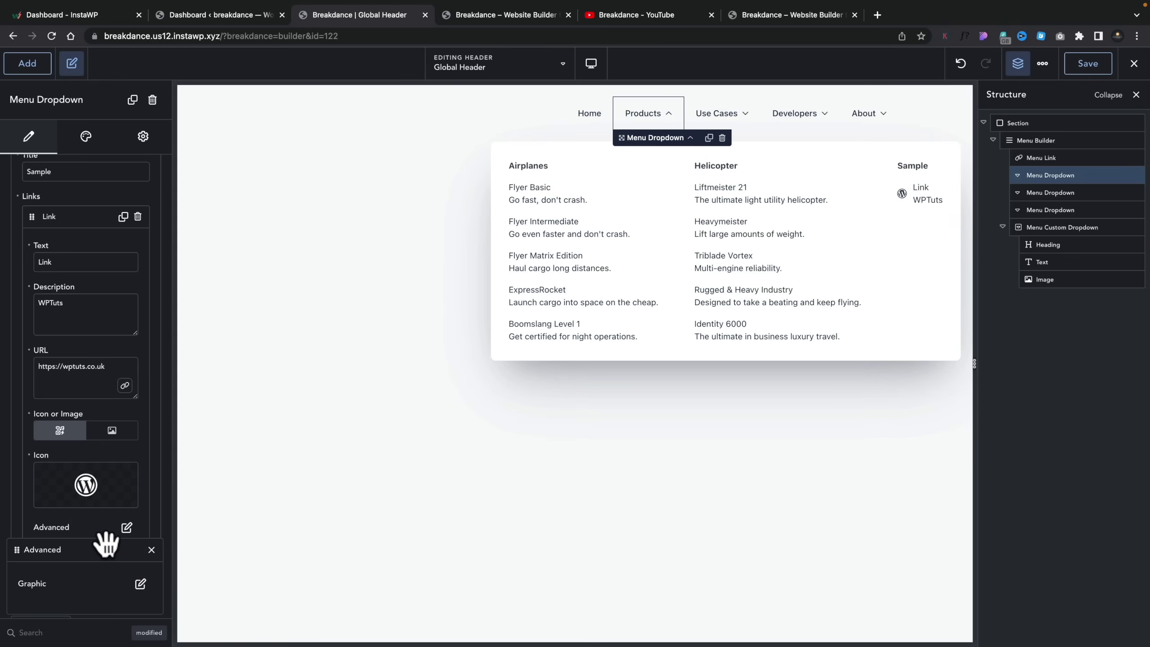
left_click(151, 549)
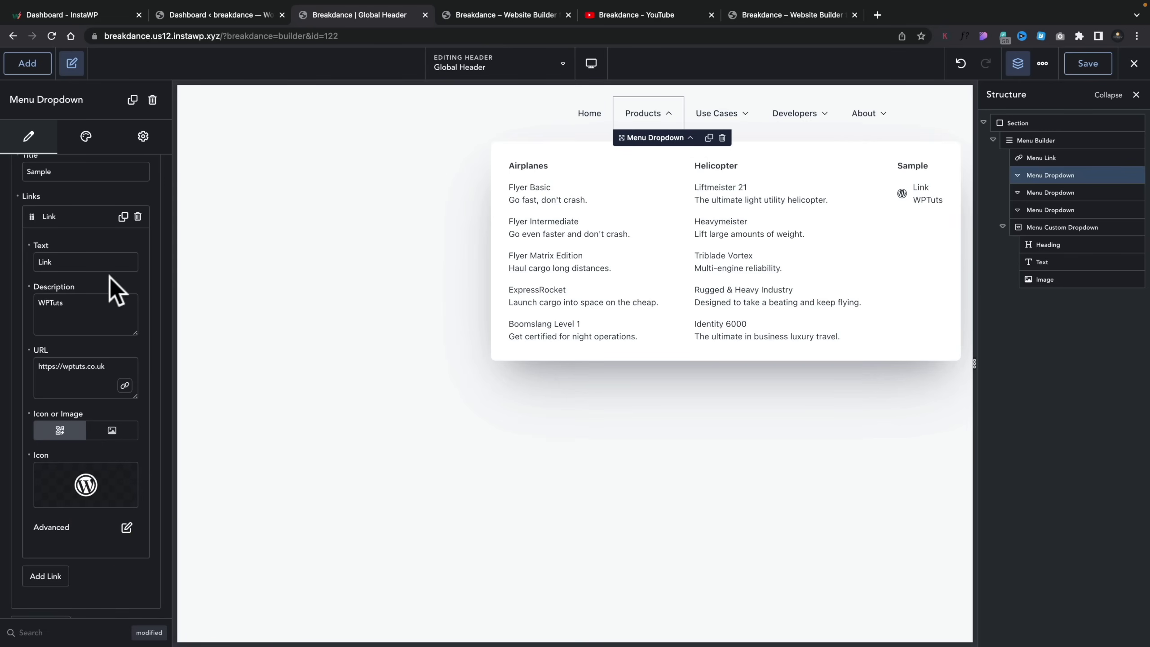
scroll(140, 226, "up", 2)
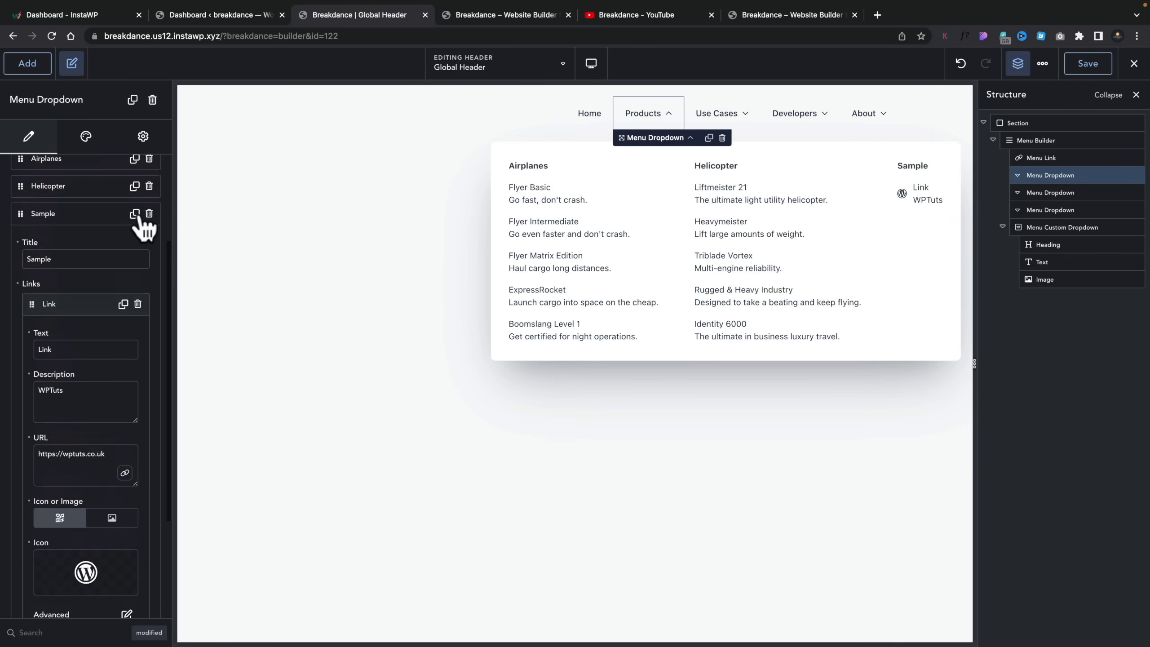
left_click(148, 264)
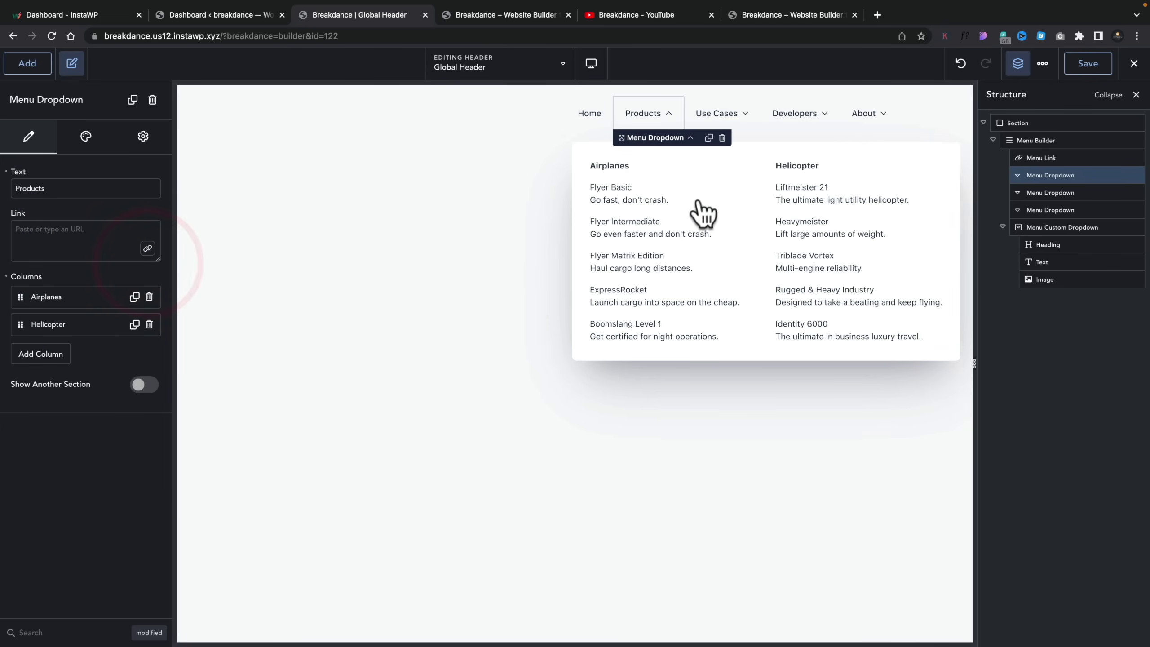
Examine the Products dropdown's wrapper and link styling options, plus the contents of the Use Cases and Developers dropdowns.
left_click(86, 141)
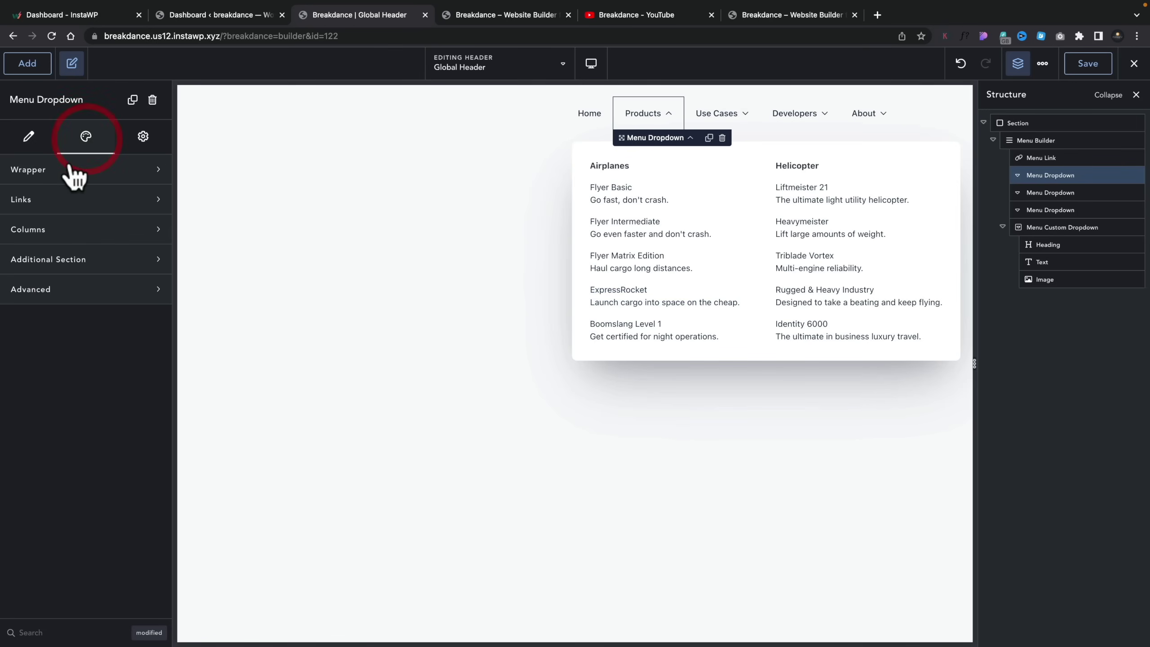
left_click(45, 171)
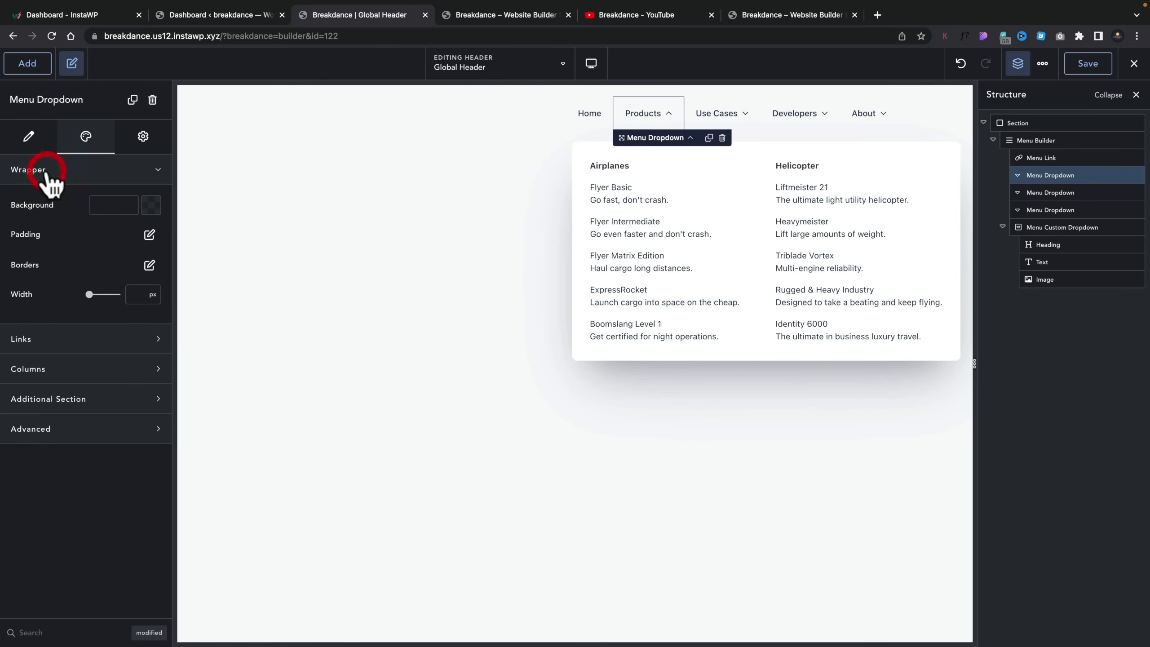
left_click(46, 341)
scroll(34, 460, "down", 2)
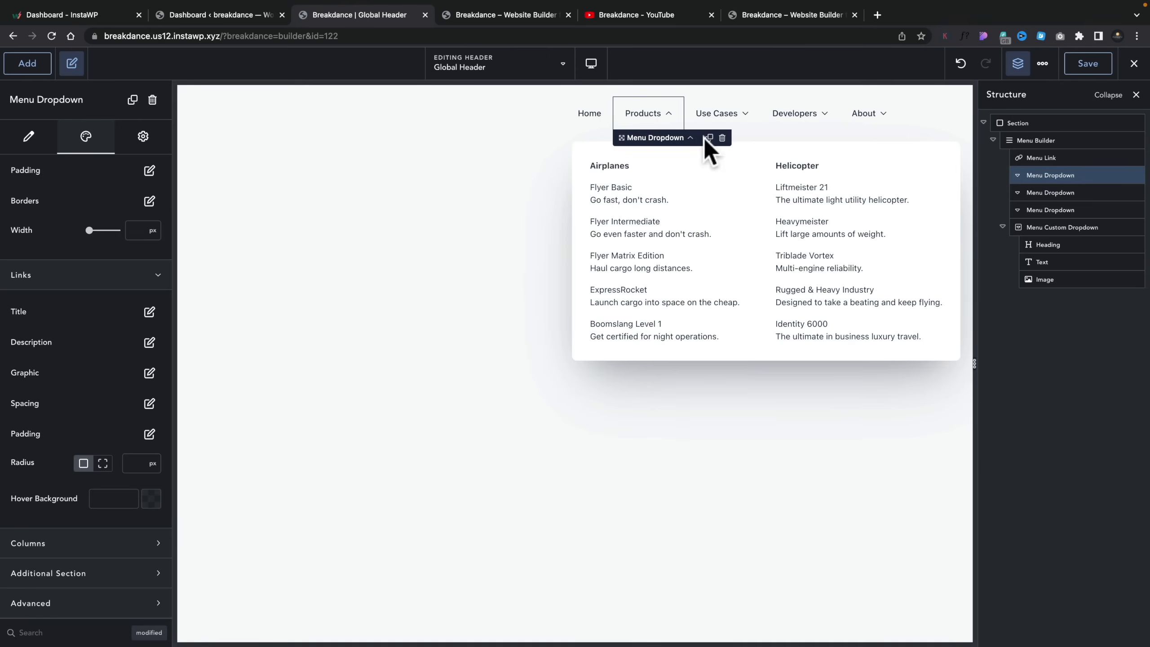
left_click(729, 121)
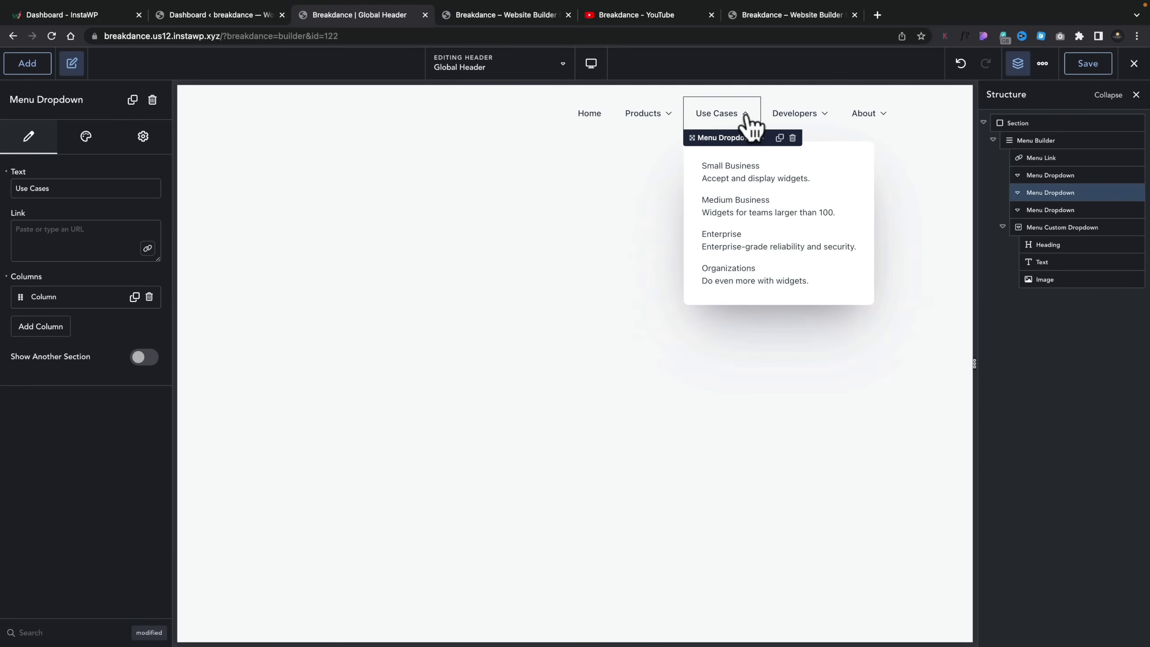
left_click(796, 121)
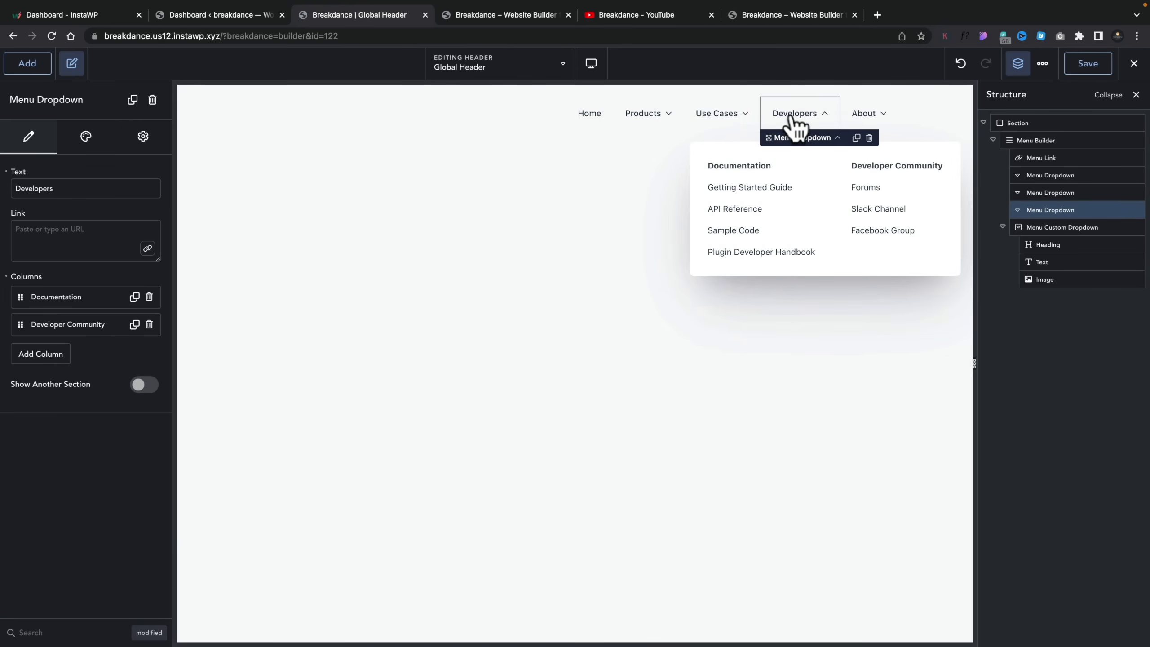
Add a Rich Text element below the image in the About custom dropdown.
left_click(864, 119)
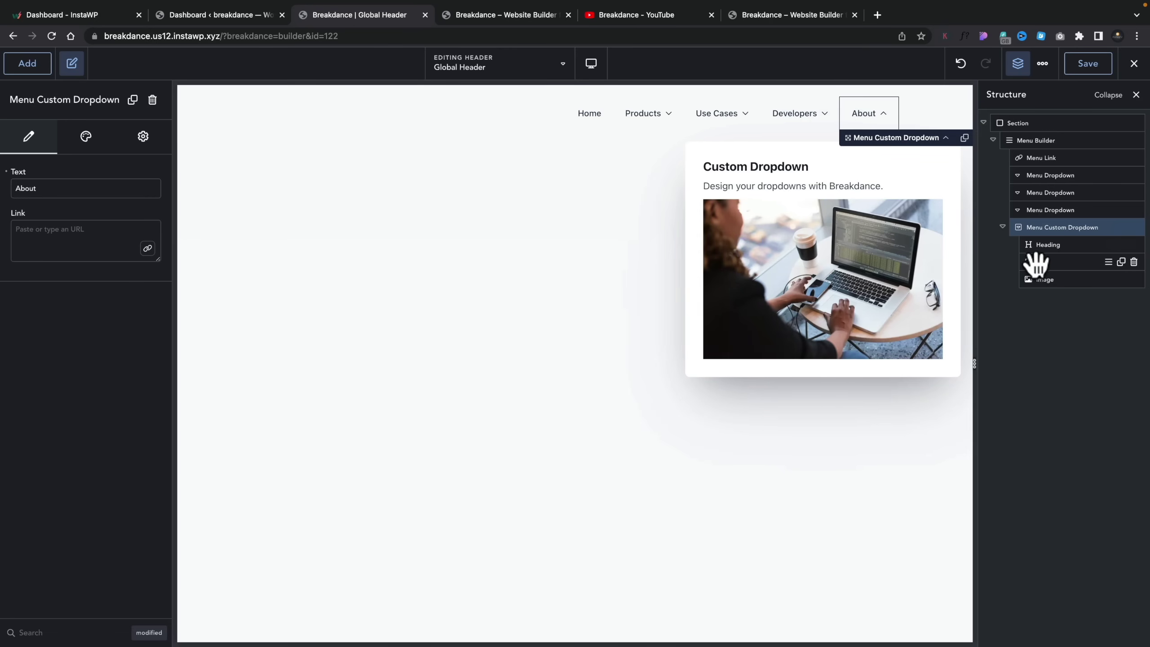
left_click(33, 67)
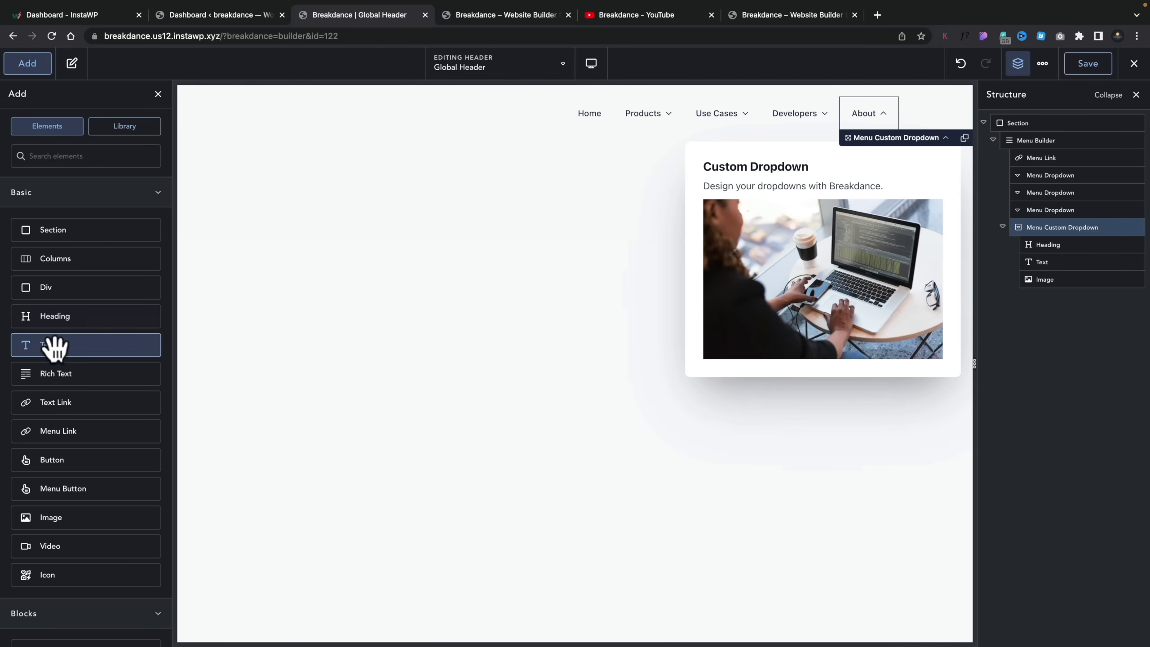
left_click_drag(51, 375, 835, 357)
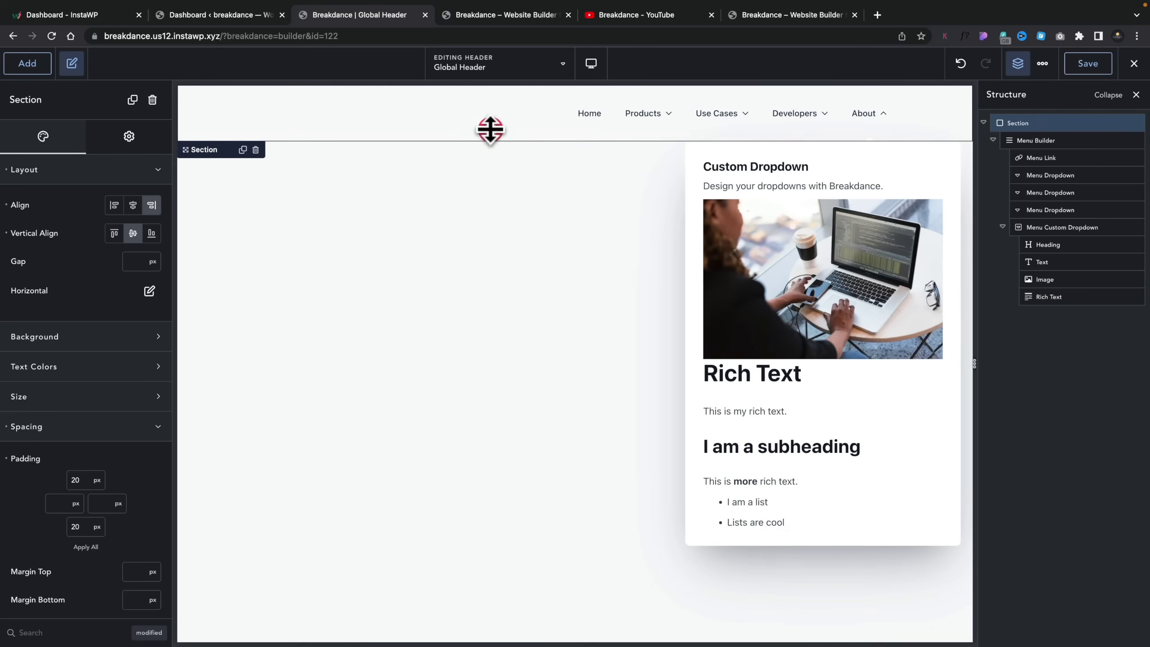
Add a shadow to the header section with X 5, Y 20, blur 75 and spread 0, and save the header.
left_click(490, 130)
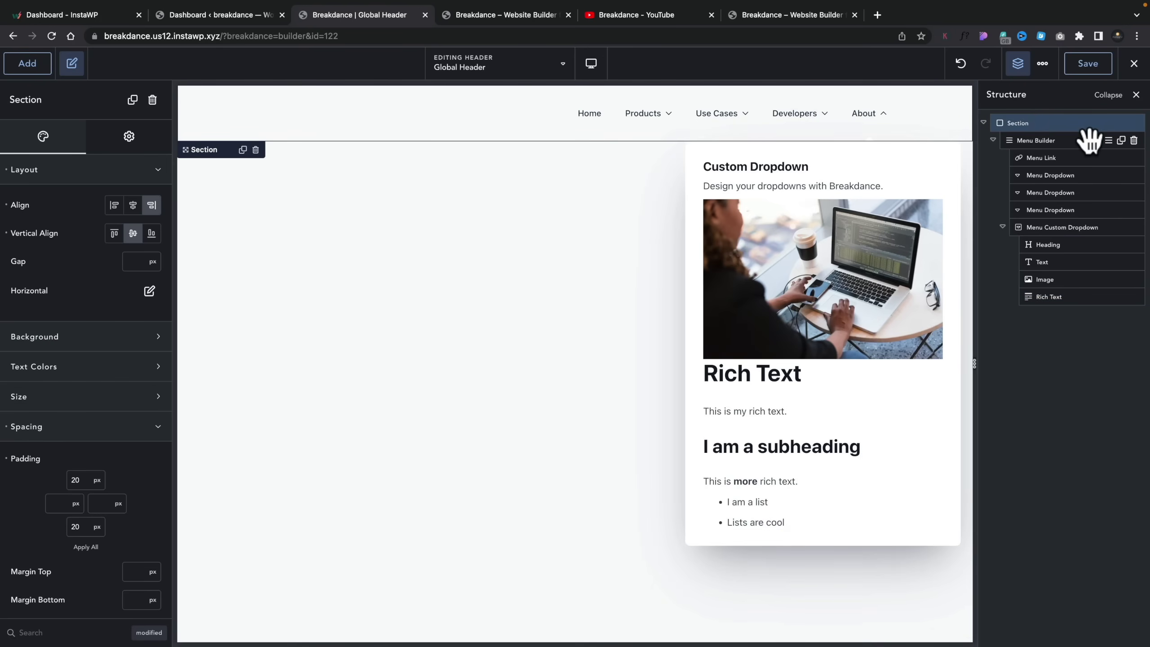
left_click(1059, 122)
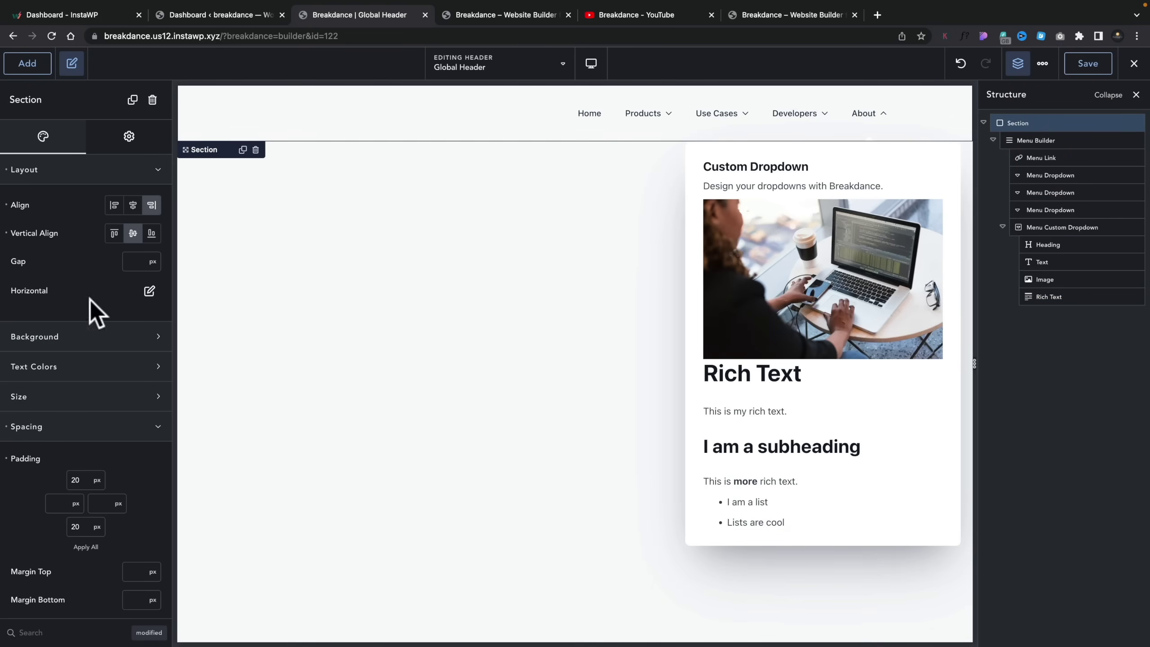
scroll(90, 336, "down", 2)
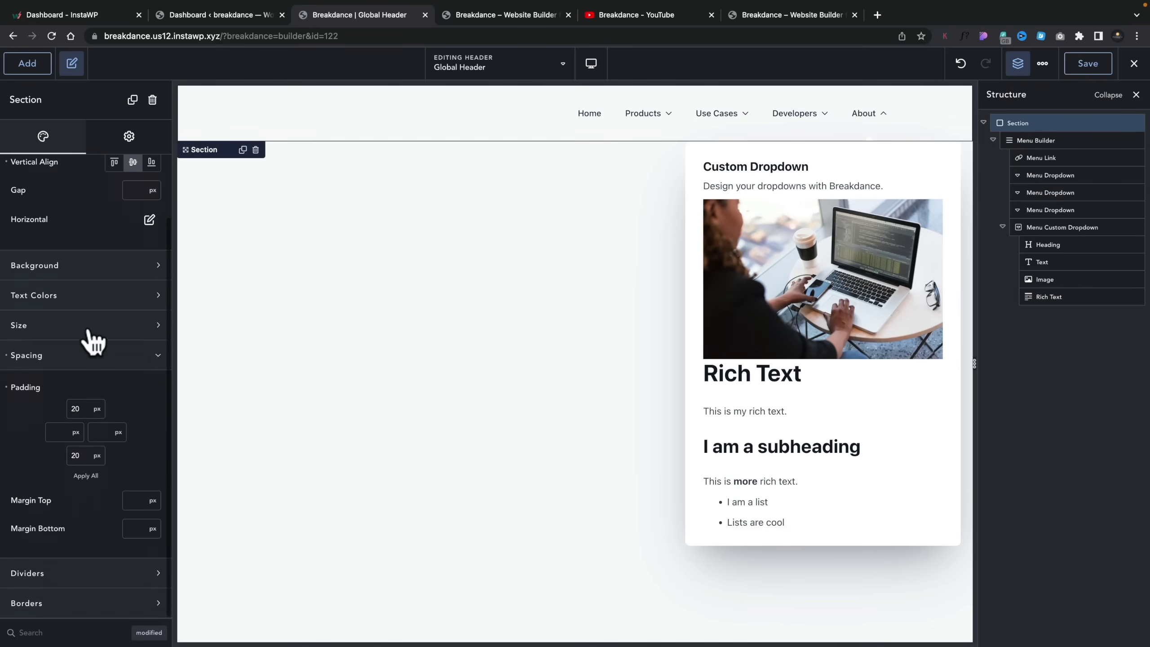
left_click(41, 604)
left_click(38, 590)
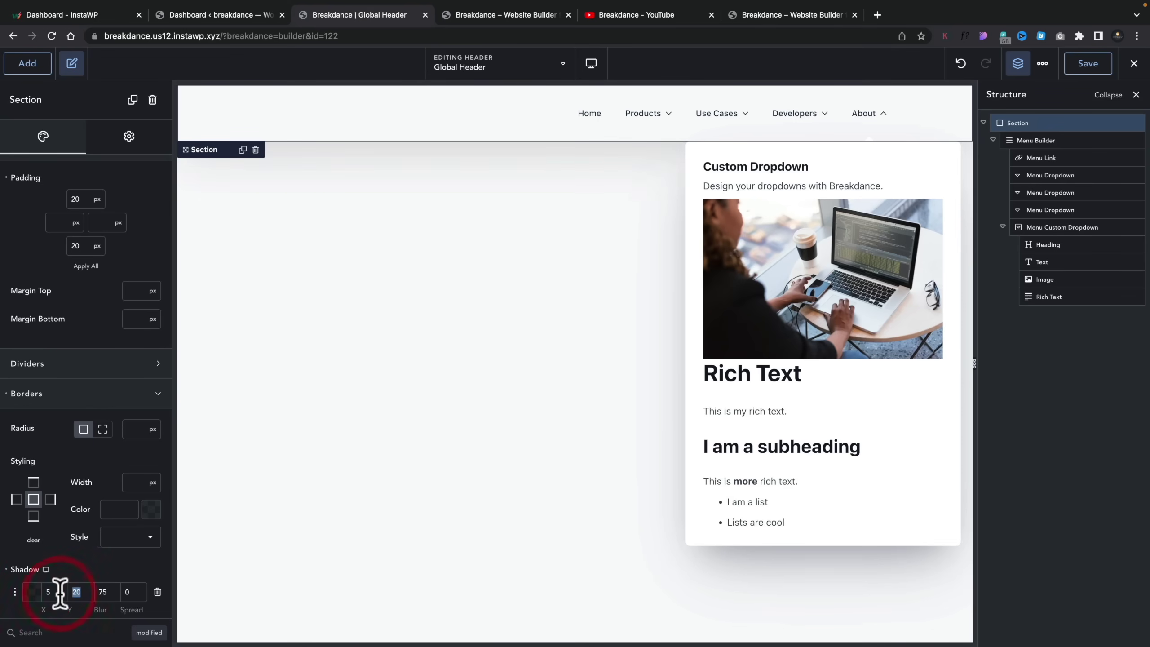
left_click(423, 280)
left_click(1082, 63)
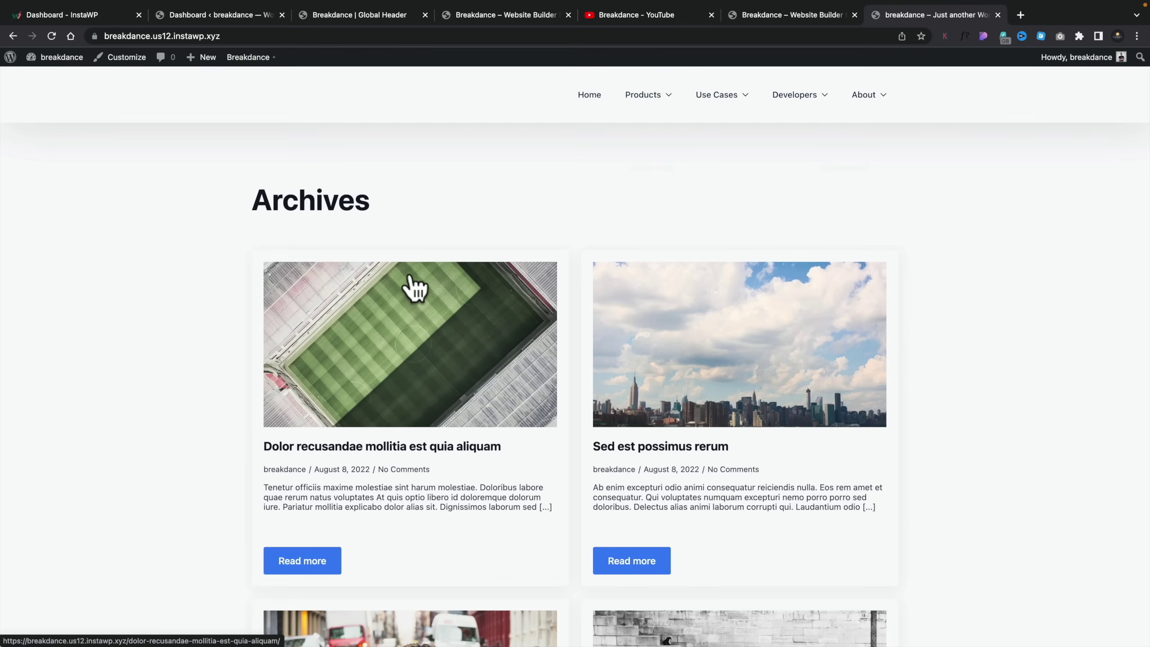
Check the header's dropdown menus and the post archive layout on the live site.
mouse_move(664, 104)
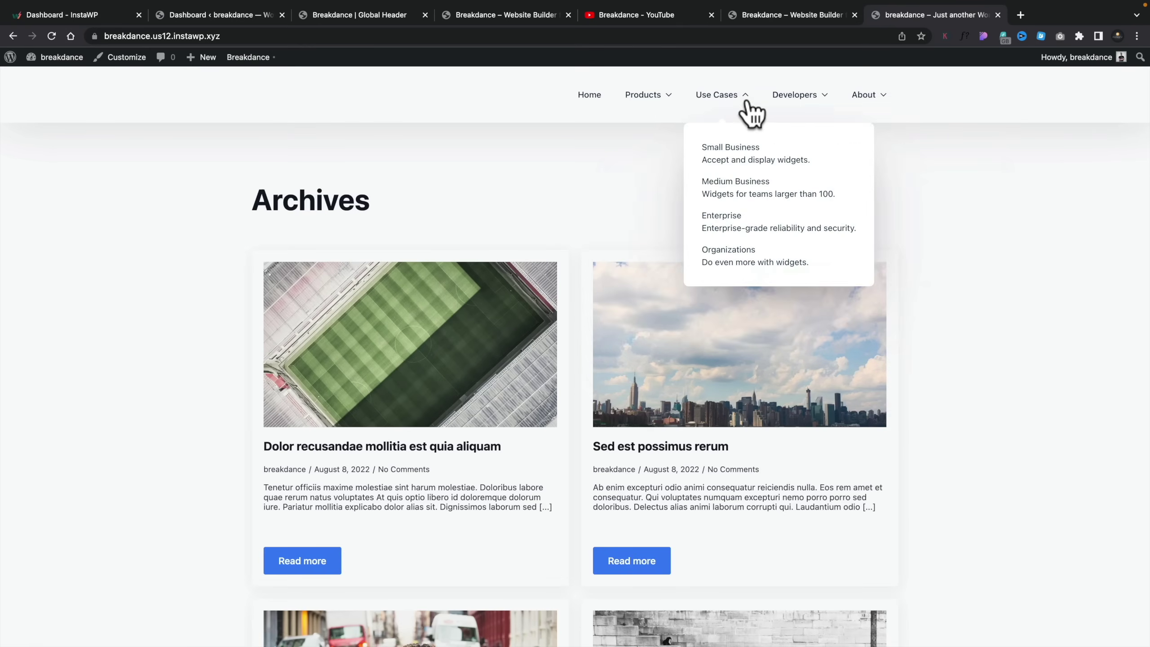
mouse_move(863, 107)
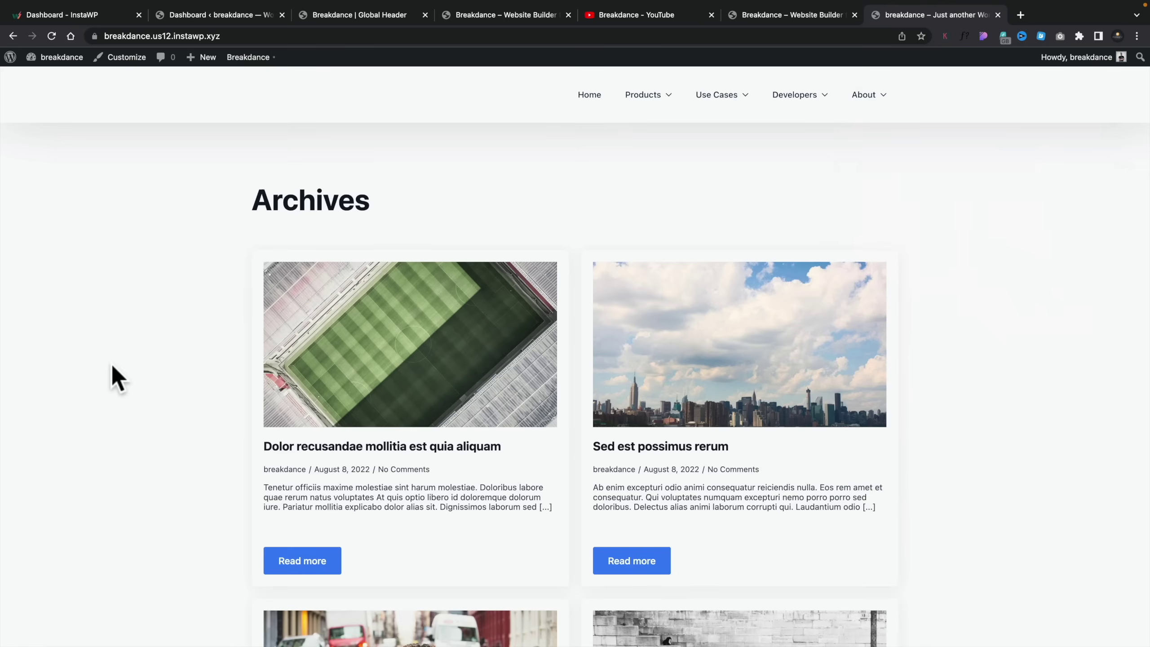
scroll(112, 364, "down", 3)
scroll(113, 365, "down", 2)
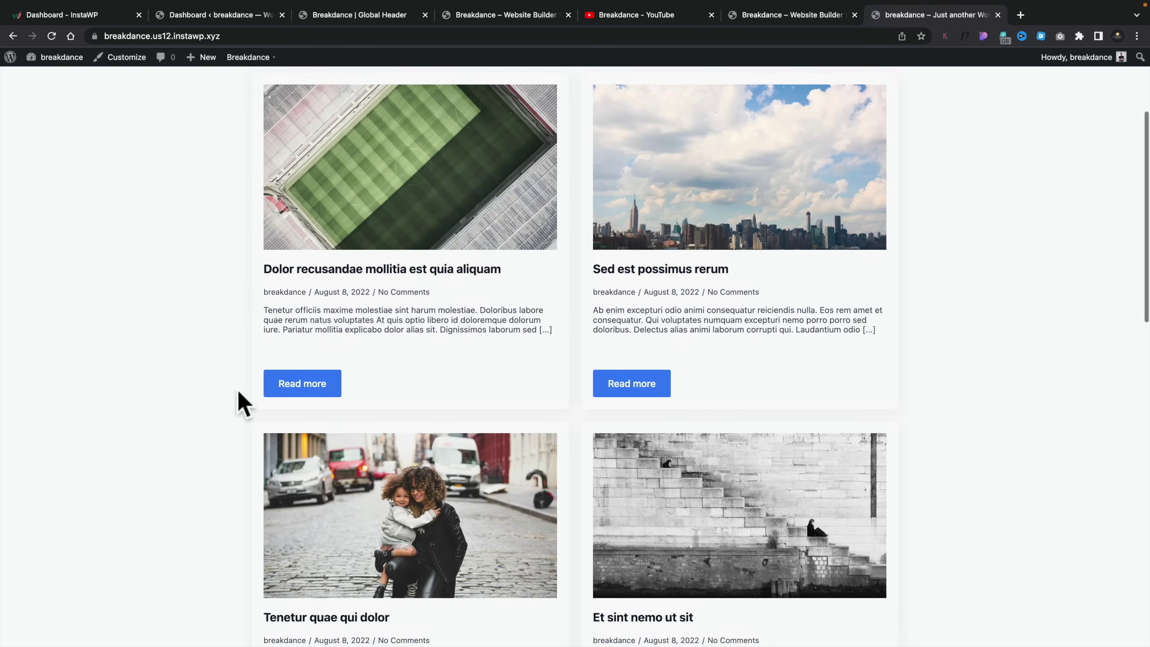
scroll(355, 304, "up", 1)
scroll(354, 305, "up", 2)
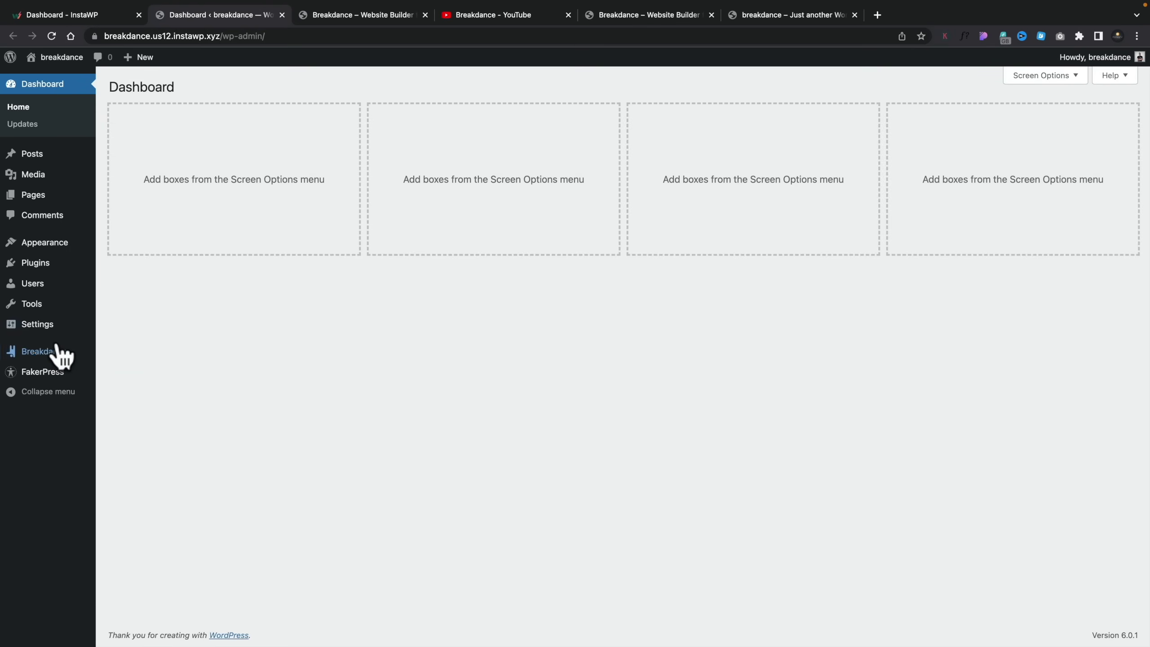
Open the Post Loop Design global block from the WordPress admin in the Breakdance builder.
mouse_move(65, 354)
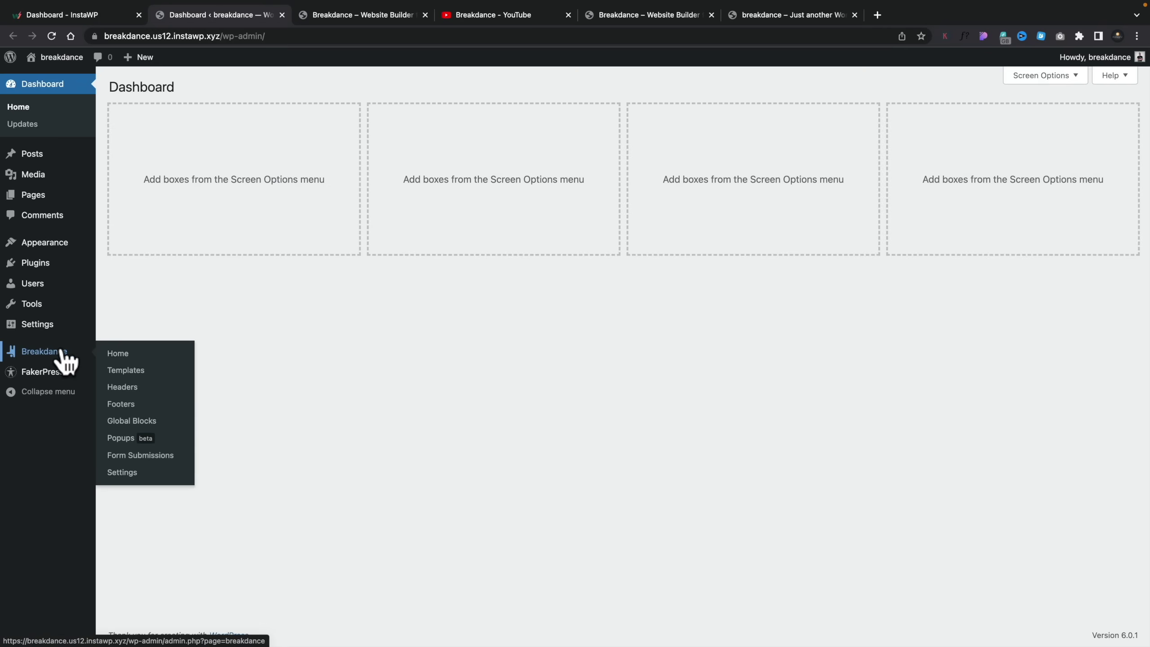
left_click(131, 421)
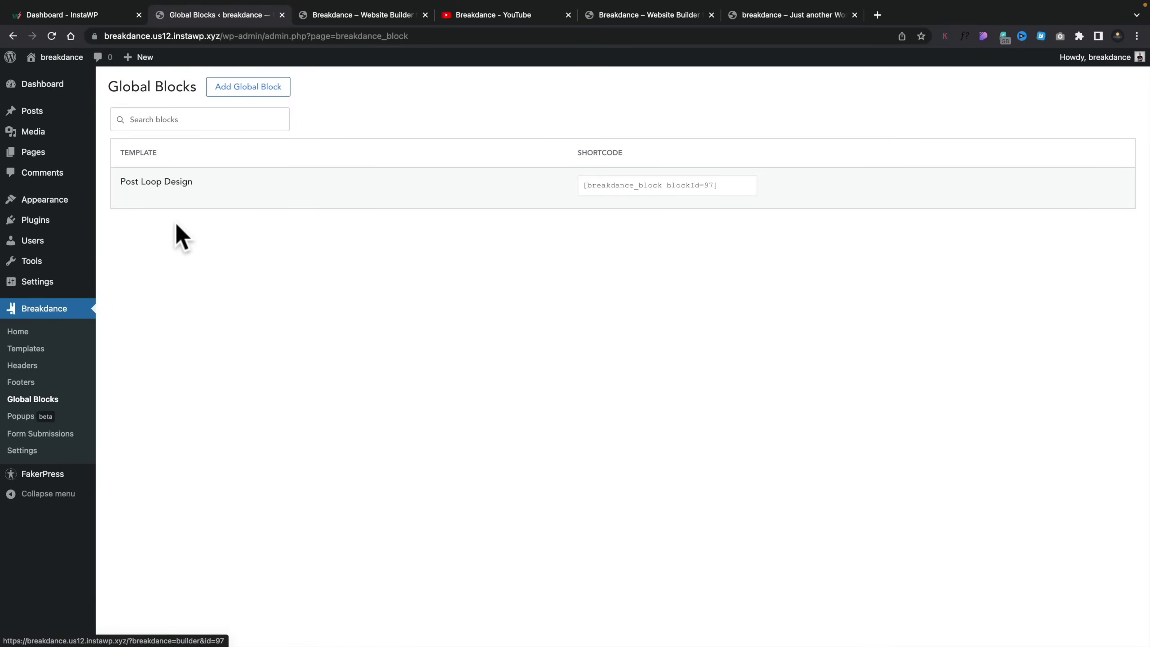
left_click(165, 198)
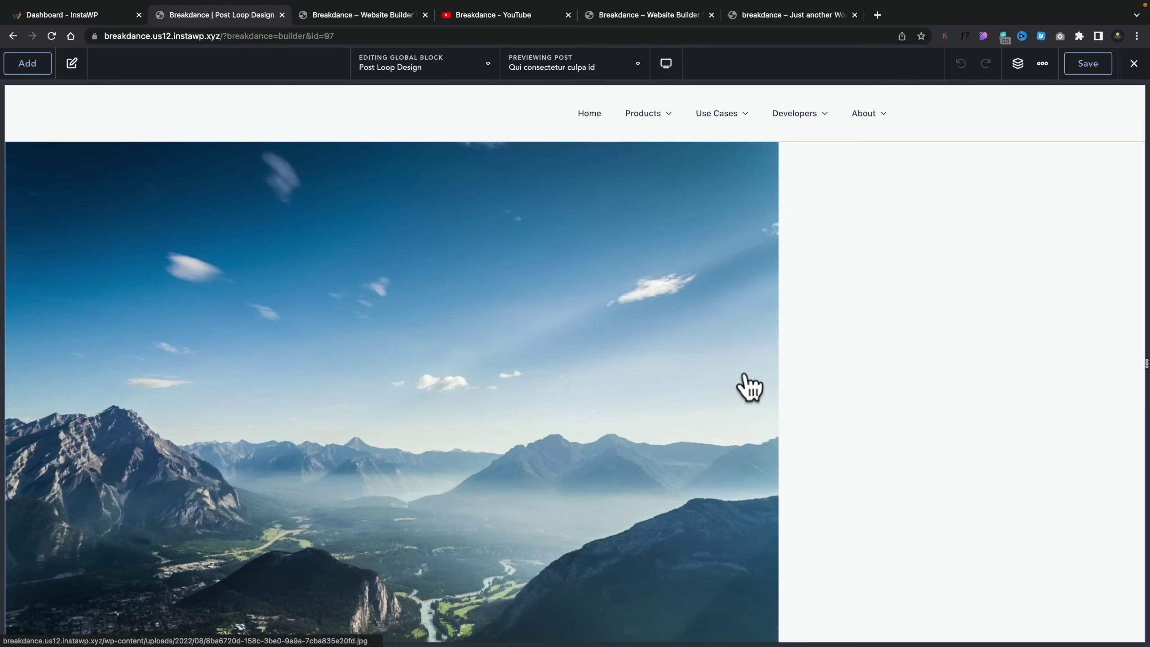
scroll(749, 387, "down", 3)
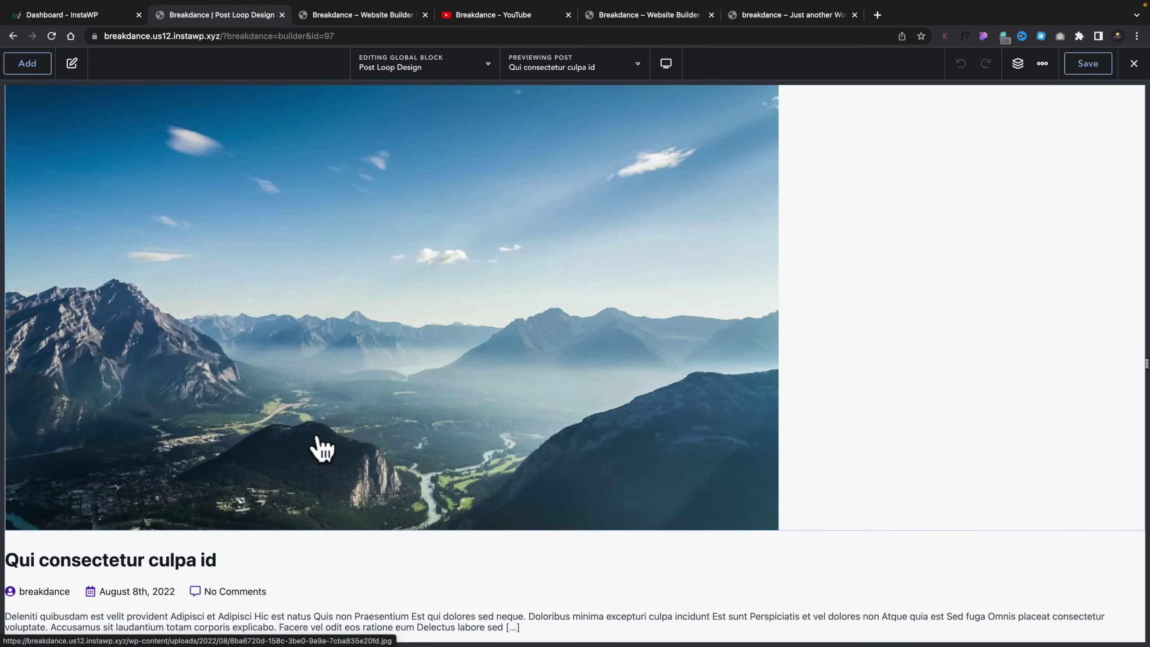
Compare the live archive page with the global block and examine the dynamic data options for its featured image.
left_click(789, 14)
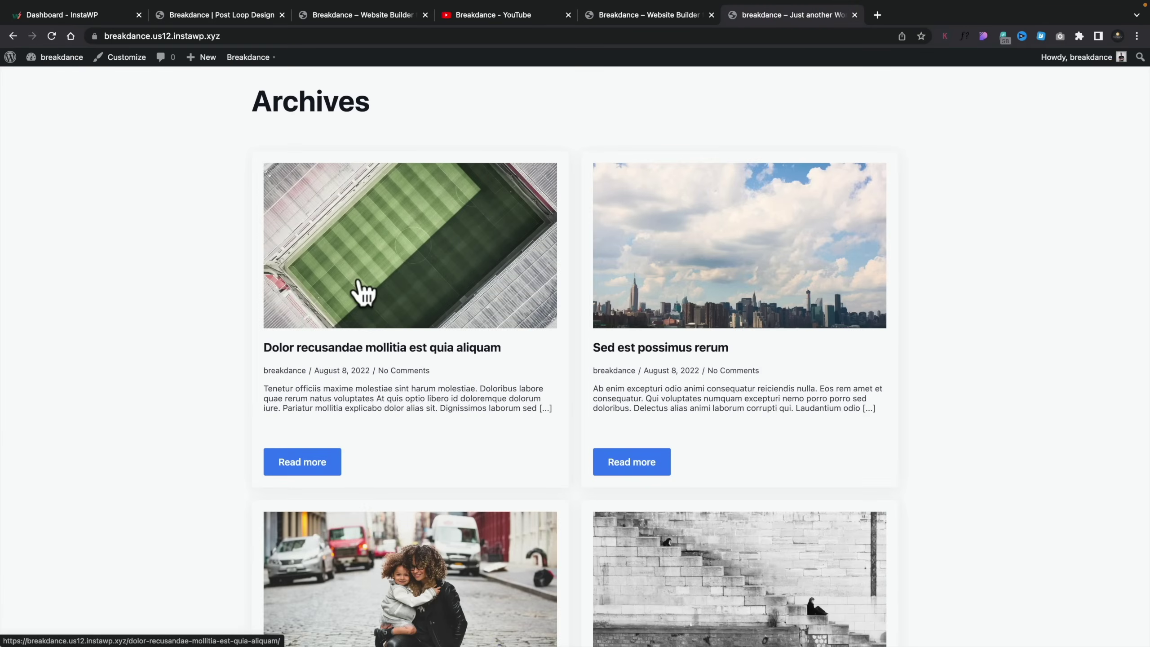
left_click(202, 14)
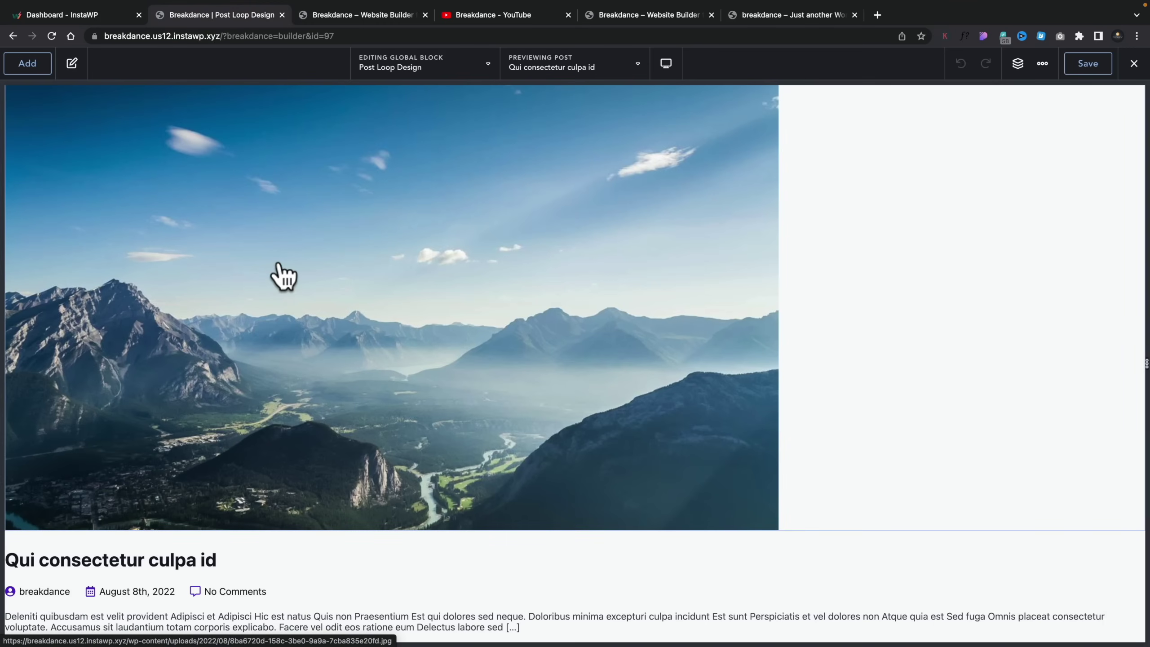
left_click(199, 209)
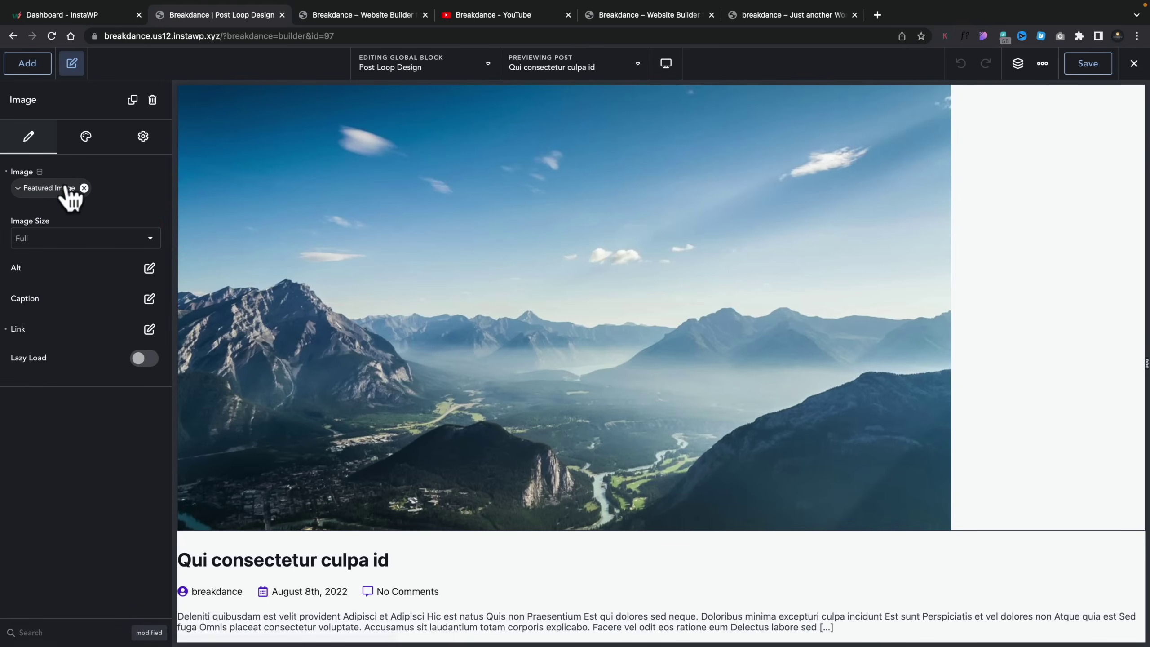
left_click(40, 172)
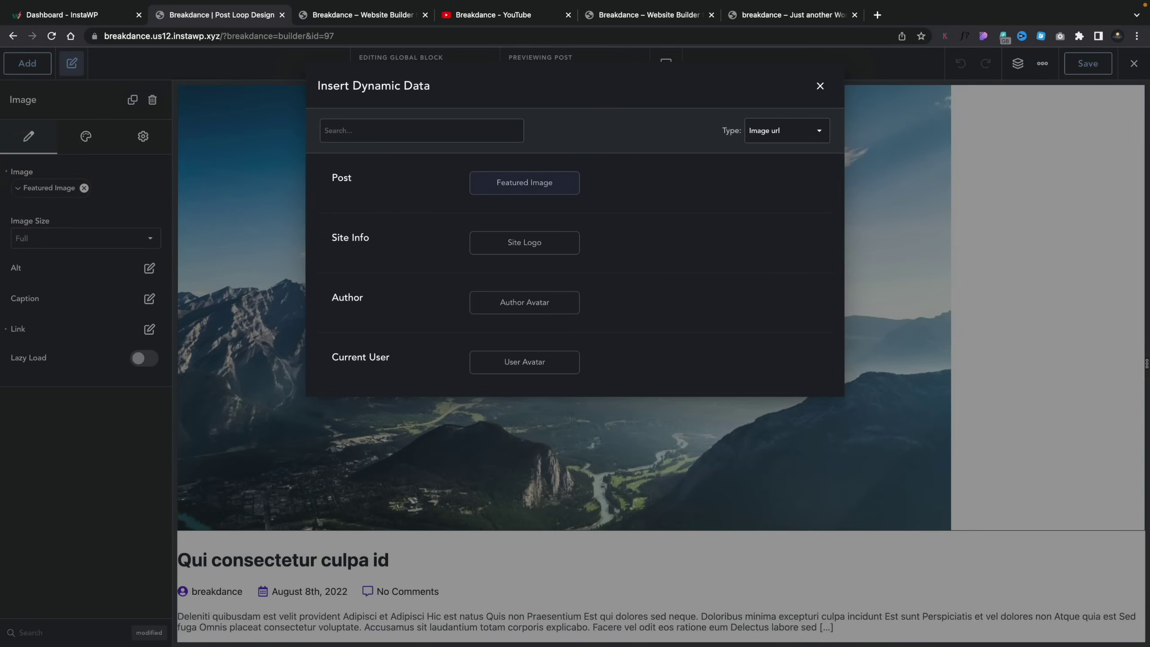
left_click(820, 86)
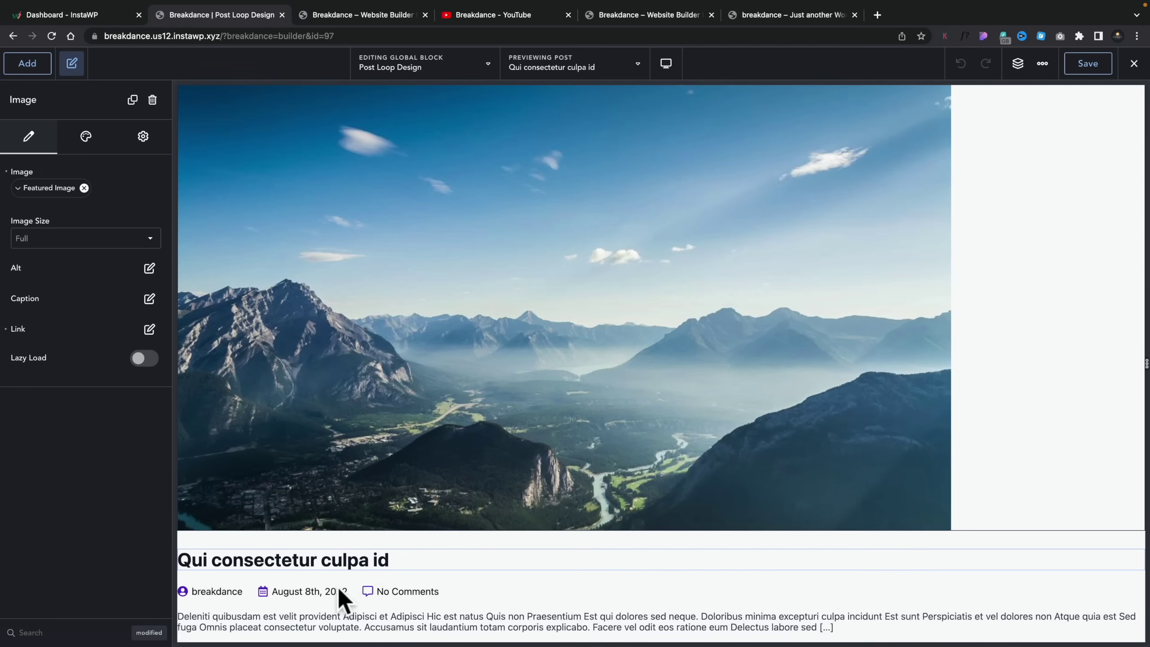
Examine the Post Meta fields and the dynamic data options available for the post title heading's text.
left_click(340, 585)
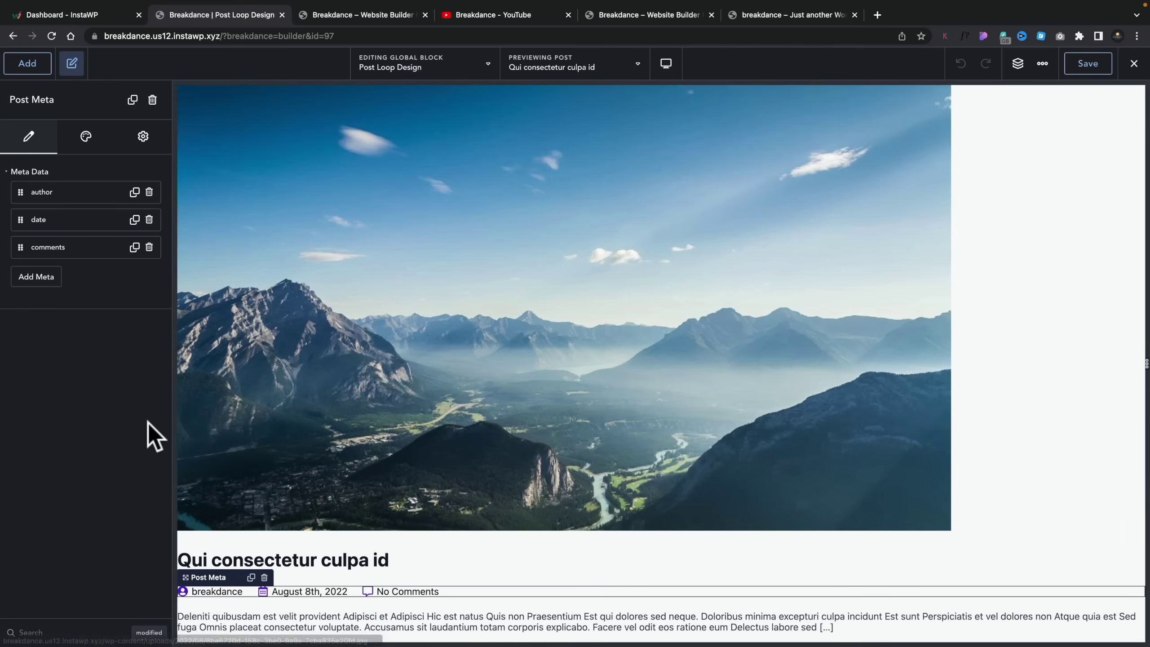
left_click(283, 559)
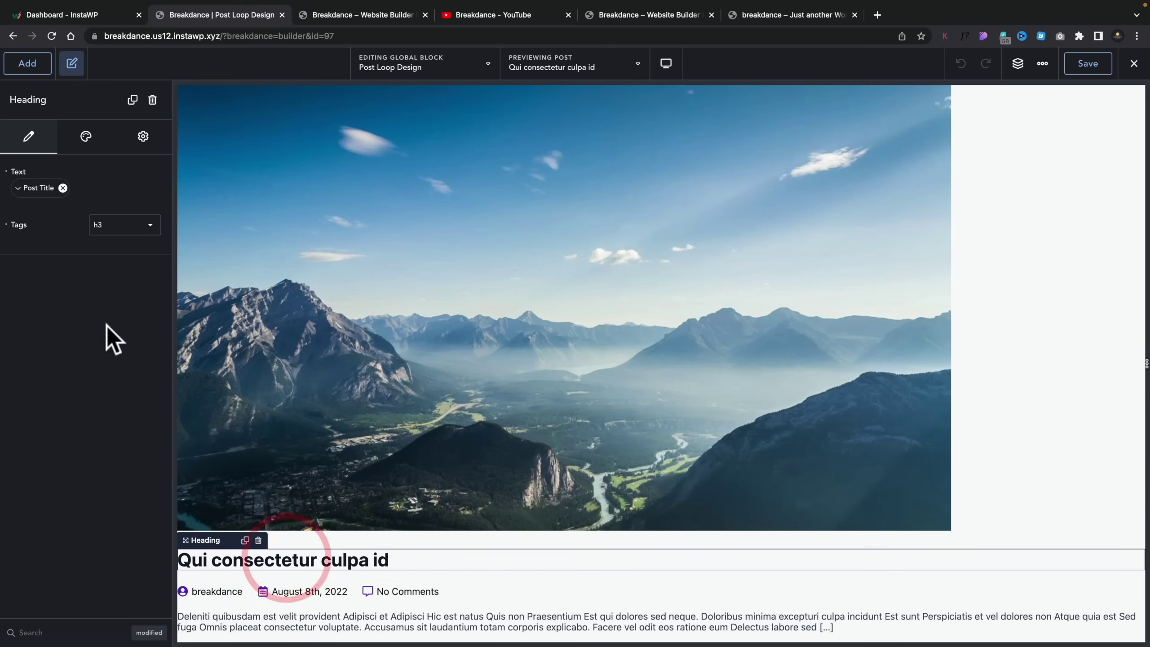
left_click(32, 172)
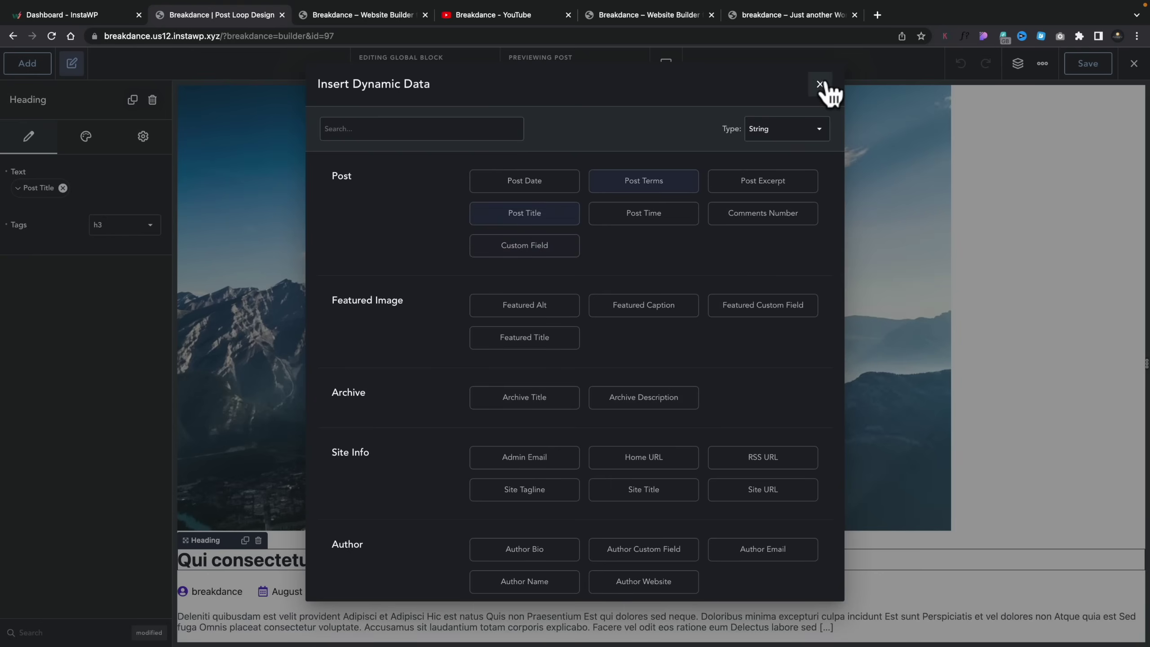
left_click(820, 85)
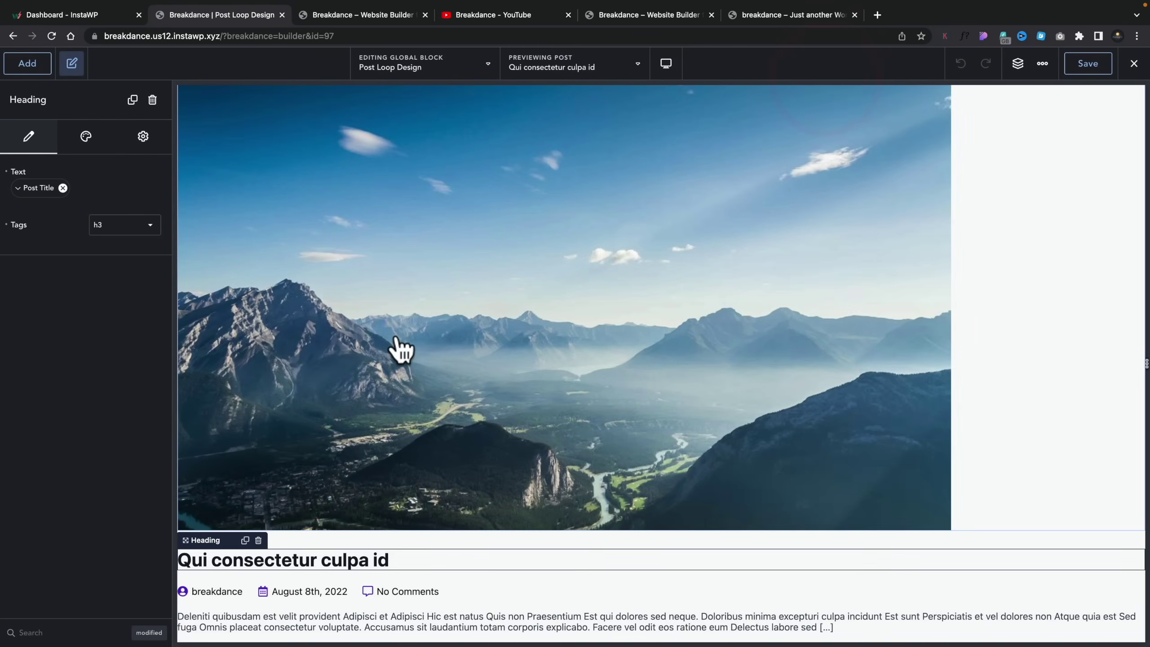
Save the Post Loop Design global block and exit to the WordPress admin.
left_click(1090, 66)
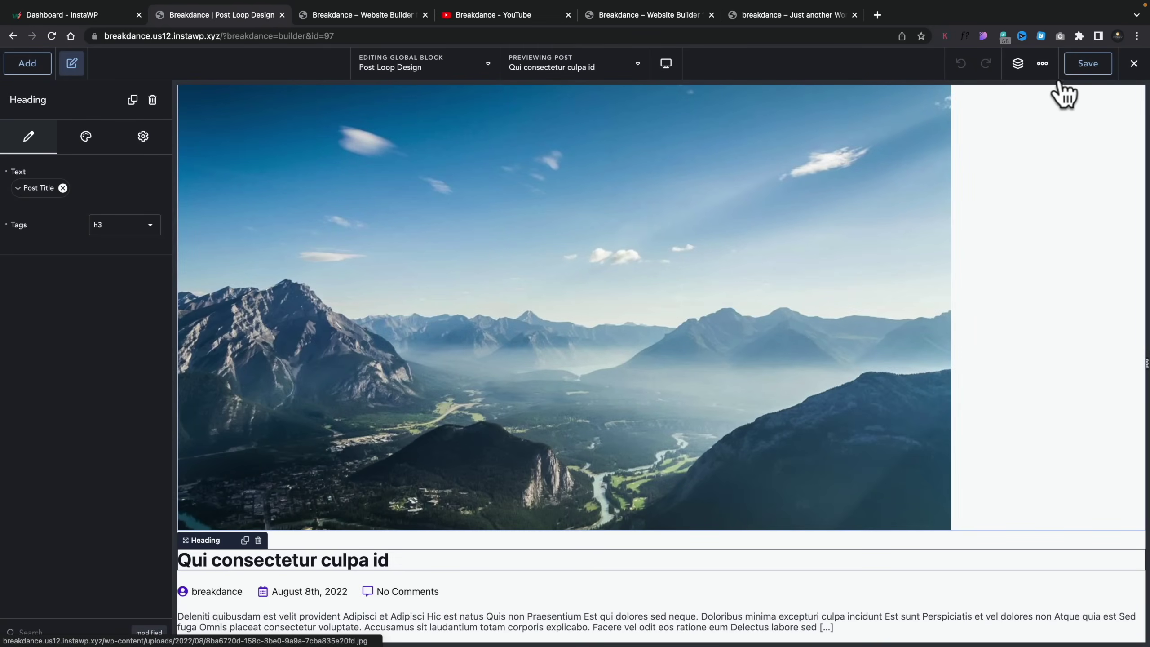
left_click(1133, 64)
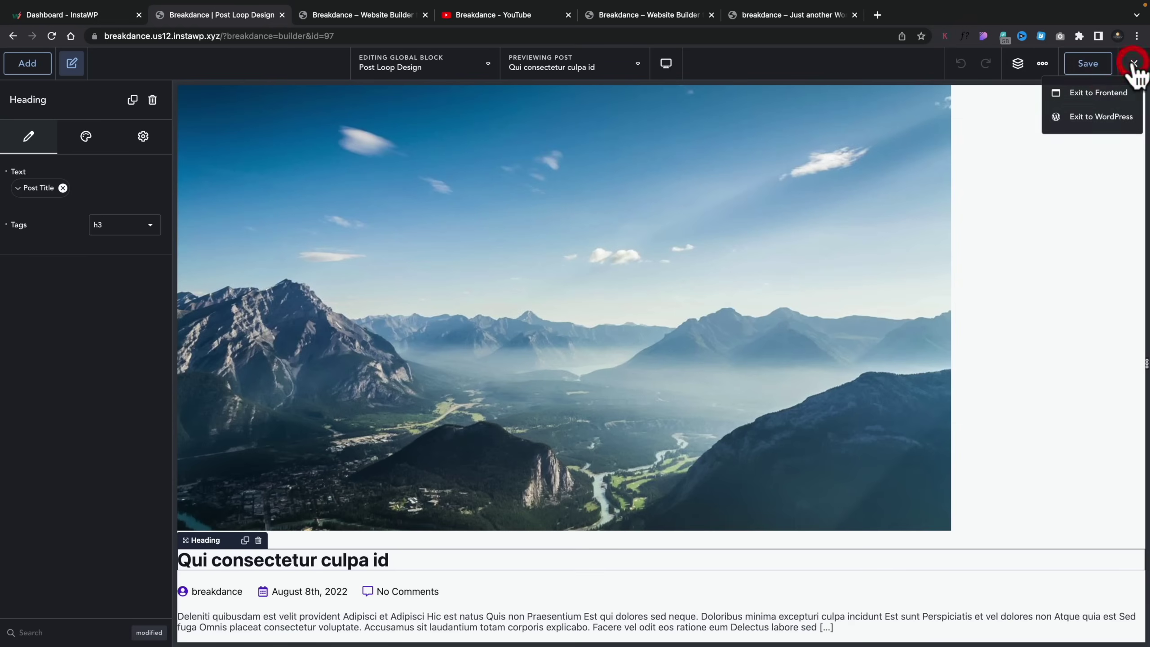
left_click(1102, 113)
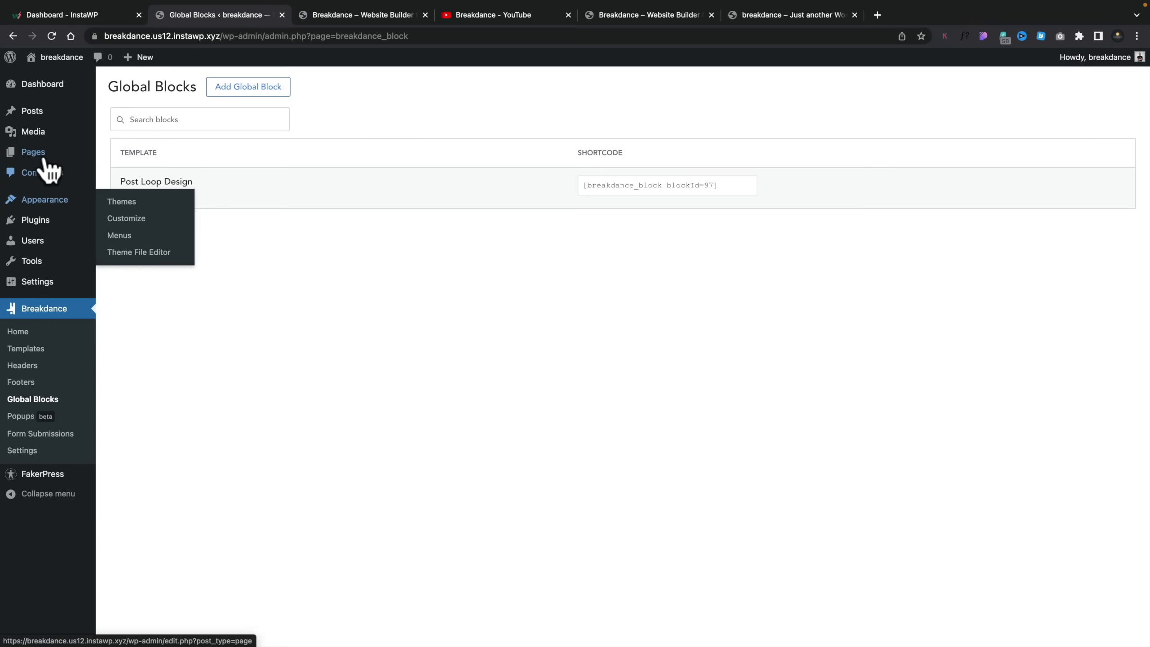
Open the Post Loop page from the WordPress pages list in the Breakdance builder.
mouse_move(45, 157)
left_click(116, 155)
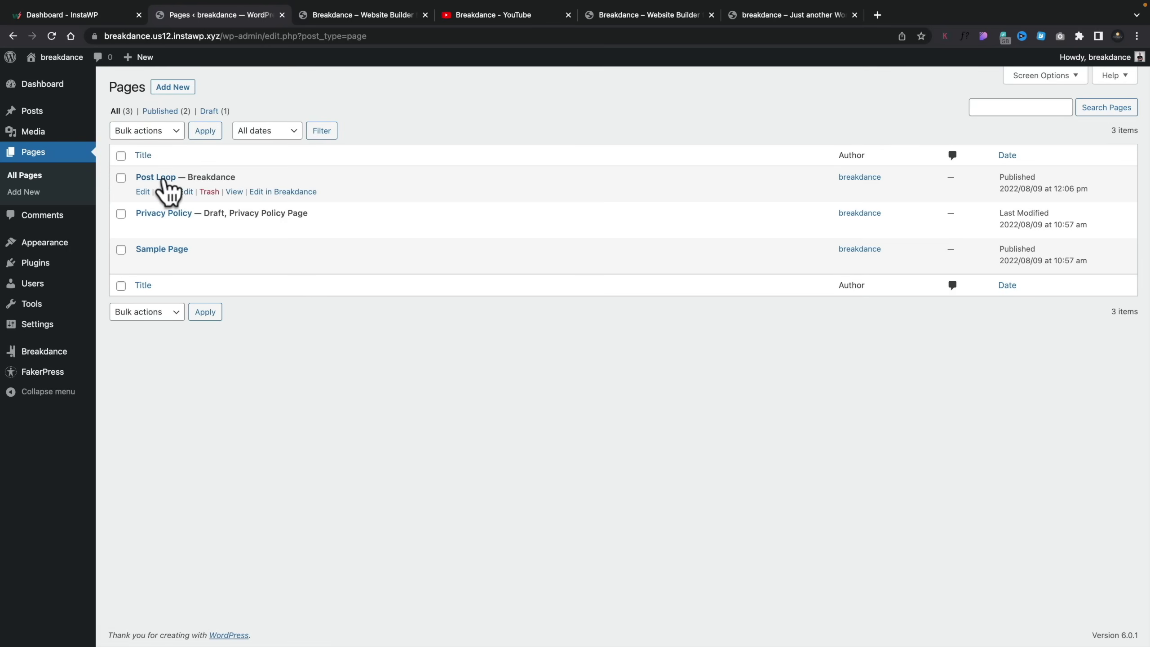
left_click(300, 192)
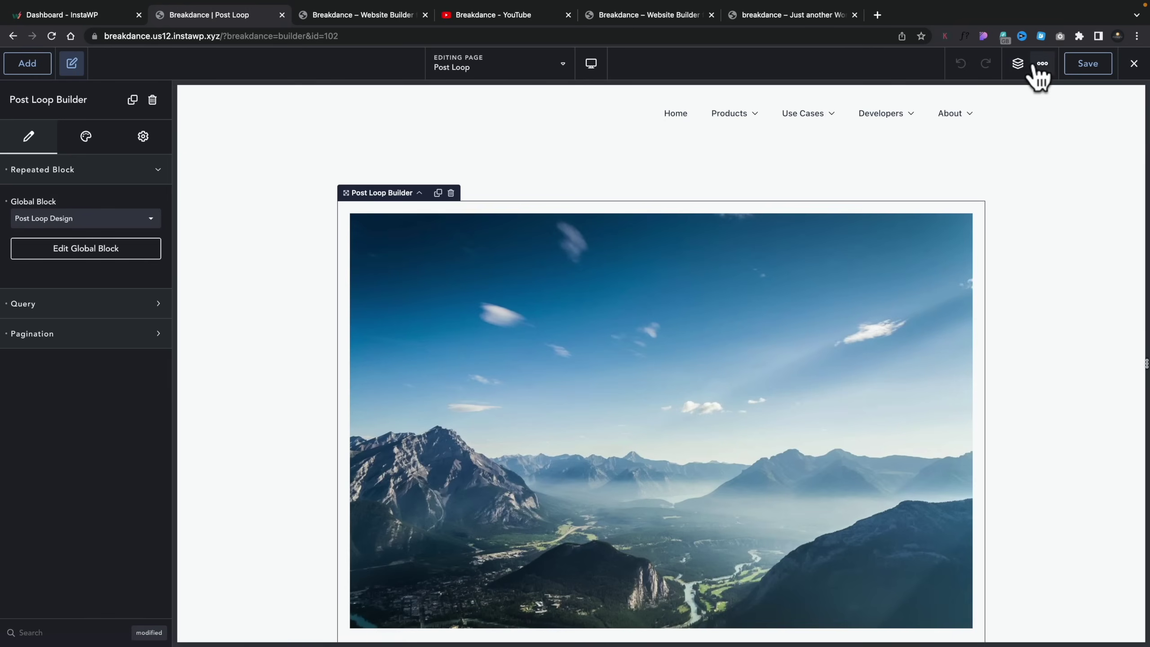
Replace the section's Post Loop Builder with a newly added one that repeats the Post Loop Design global block.
left_click(1018, 64)
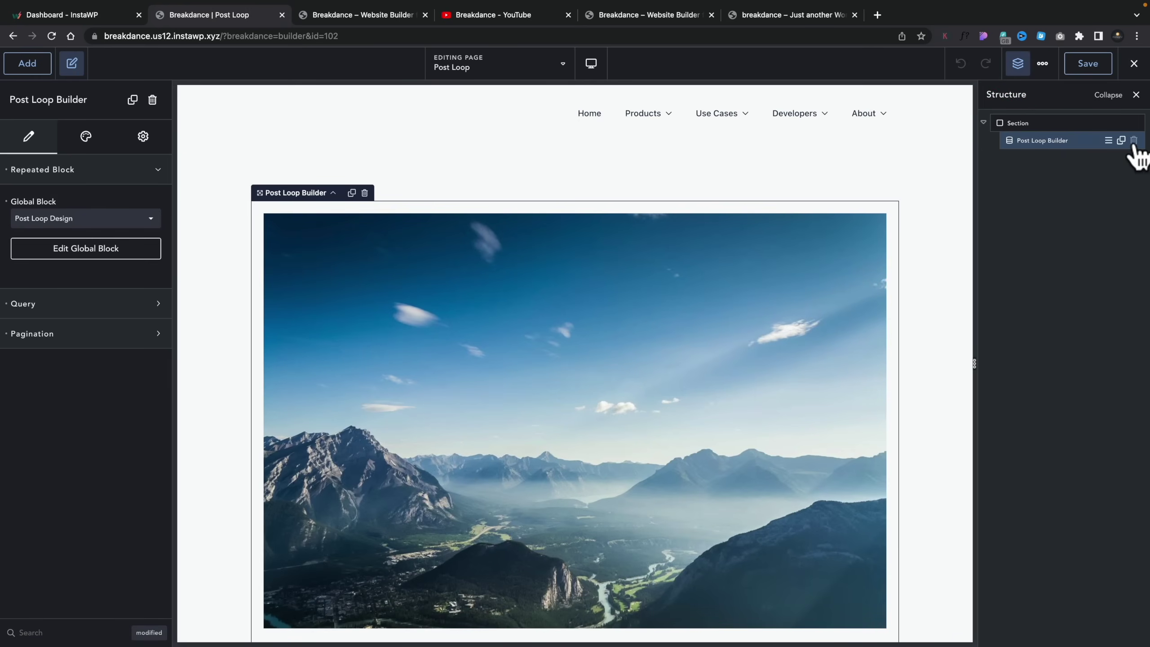
left_click(1132, 141)
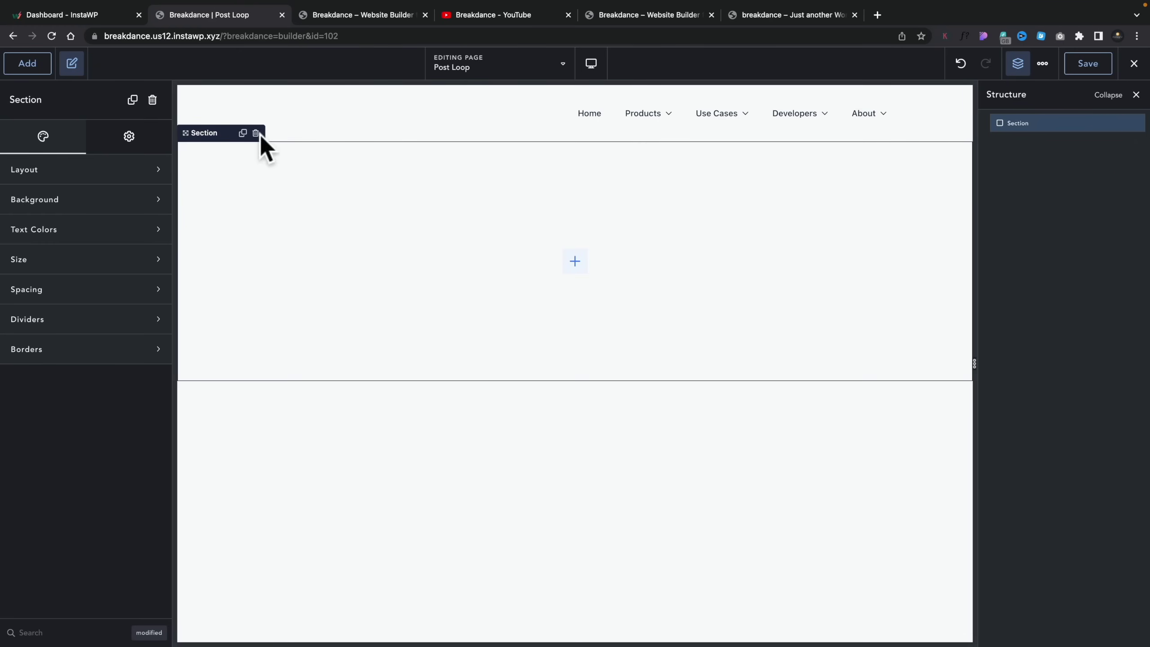
left_click(28, 65)
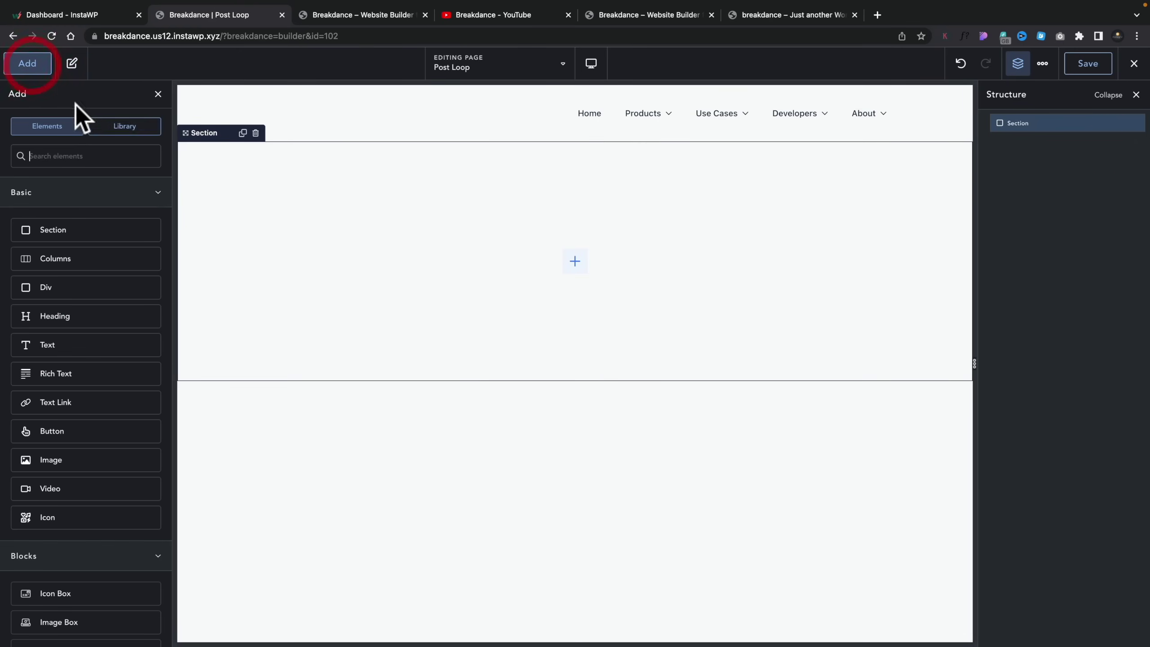
type("loop")
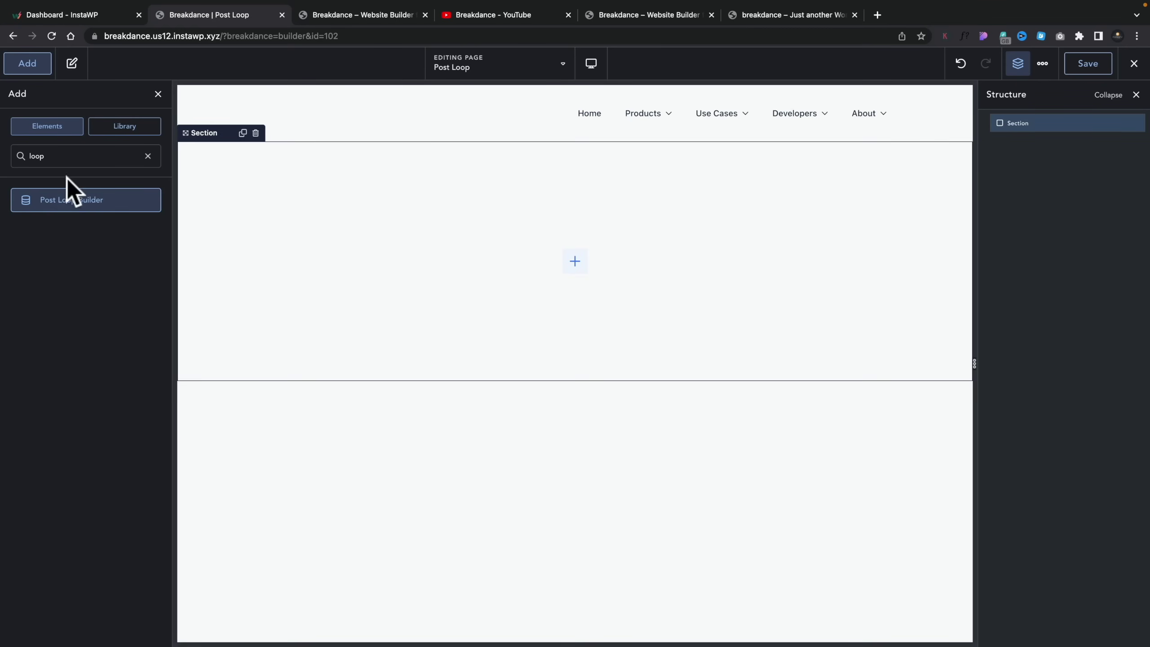
left_click_drag(66, 204, 379, 233)
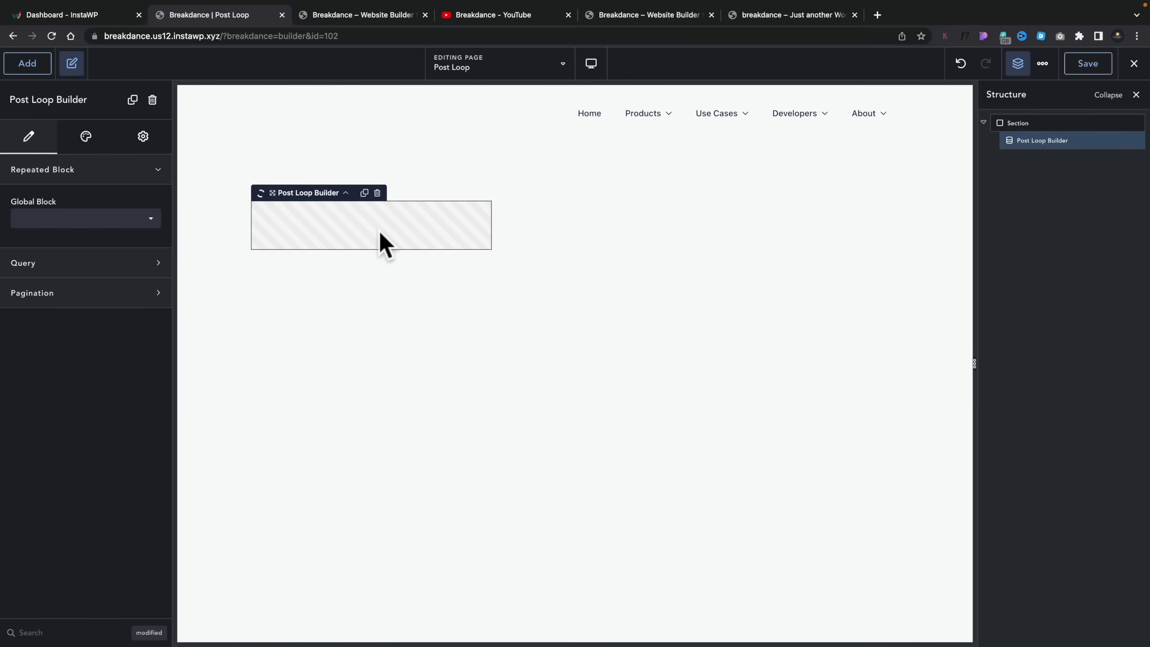
left_click(77, 221)
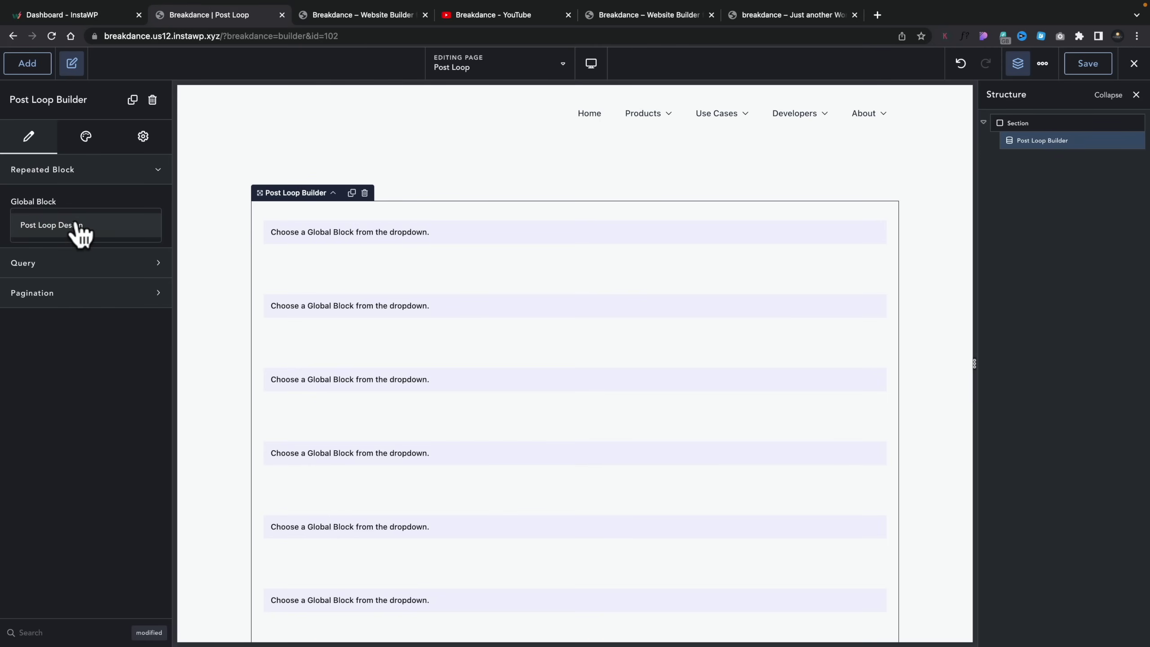
left_click(52, 225)
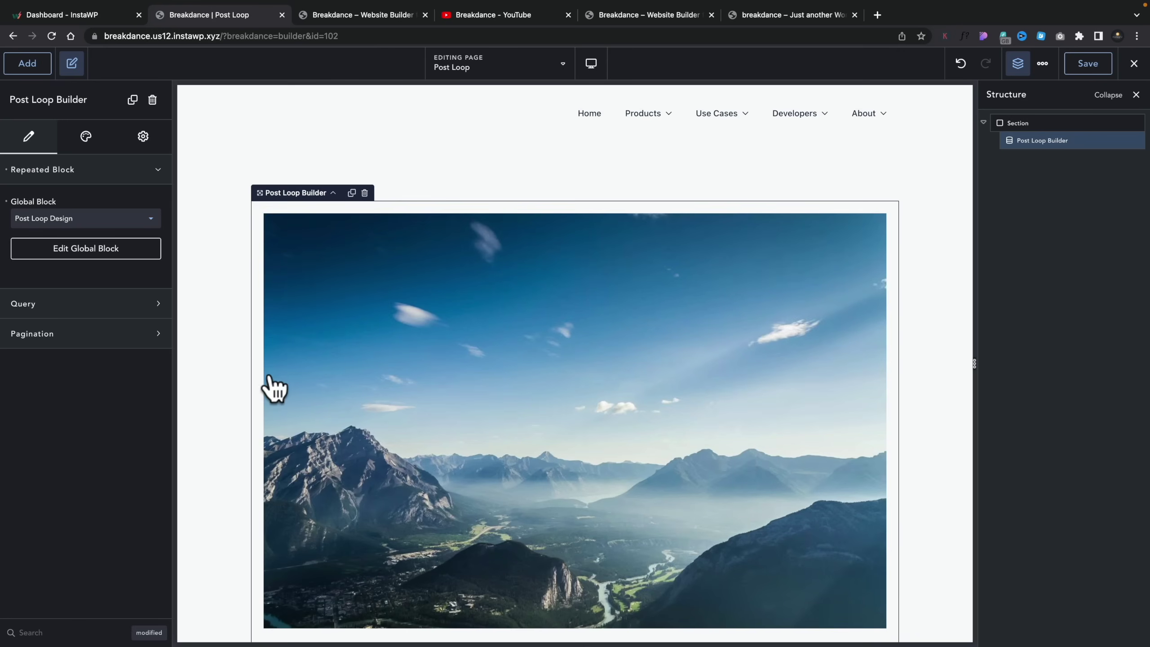
Review the Text and Array query formats of the Post Loop Builder and set its query type to Custom.
left_click(28, 308)
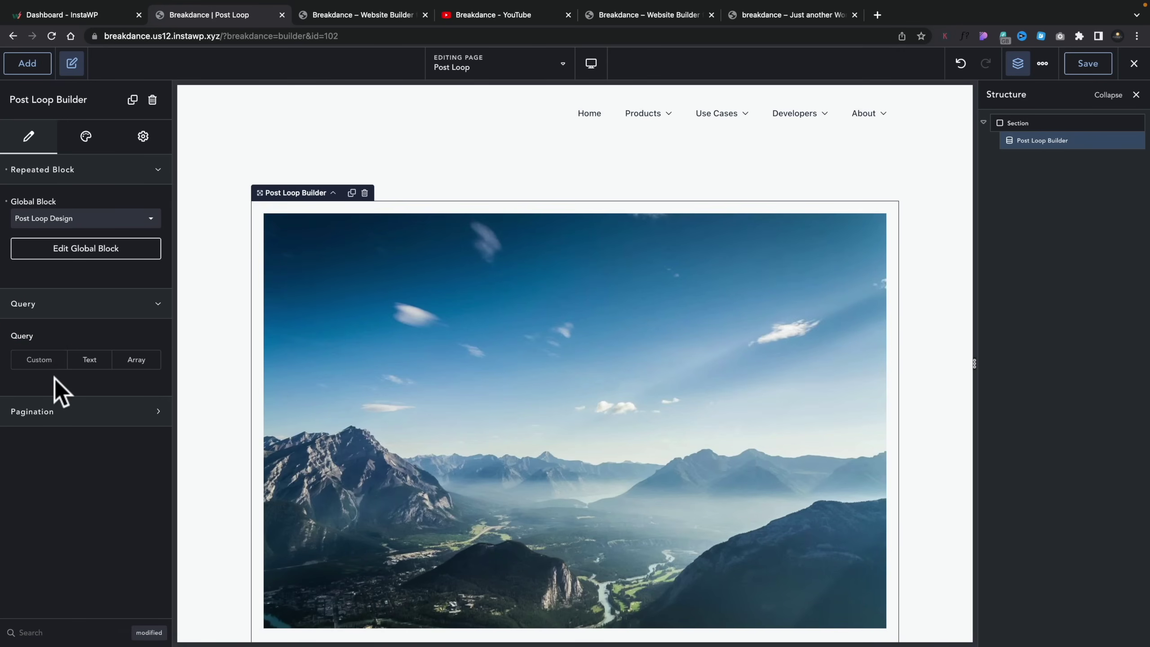
left_click(85, 361)
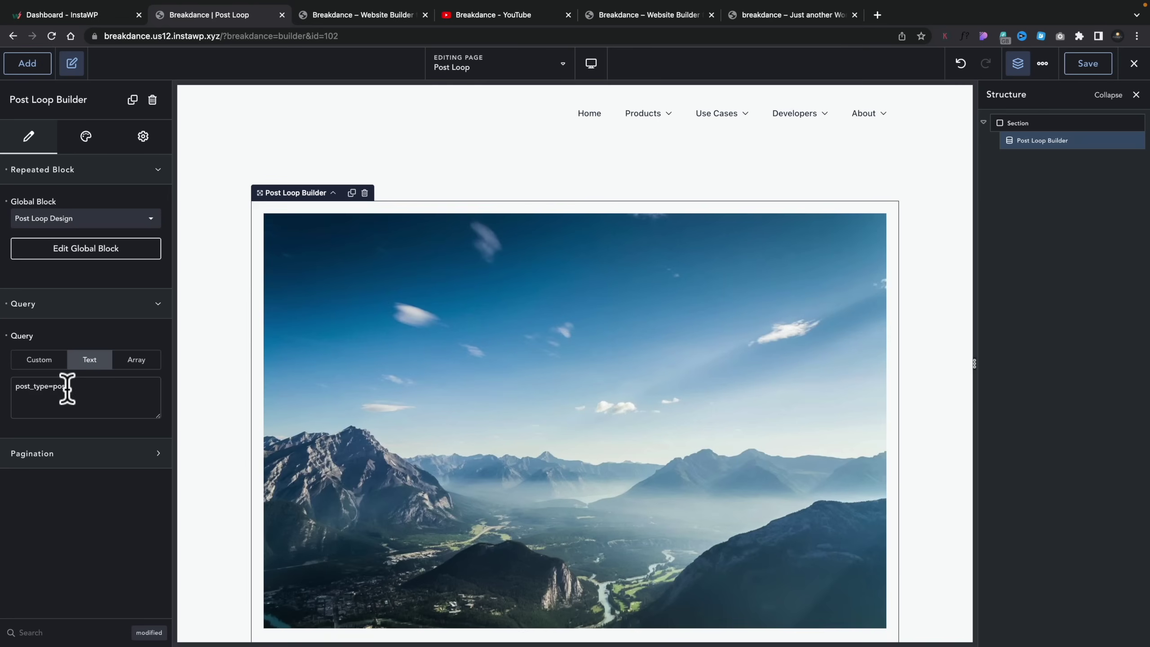
left_click_drag(79, 386, 14, 385)
left_click(131, 365)
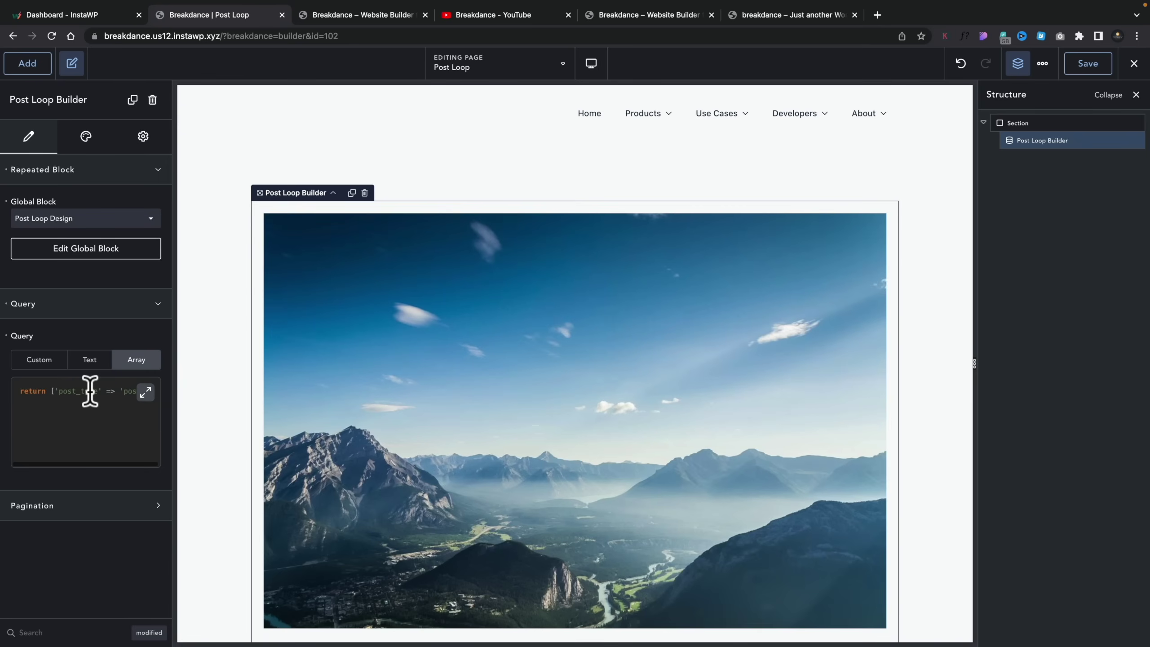
left_click(36, 362)
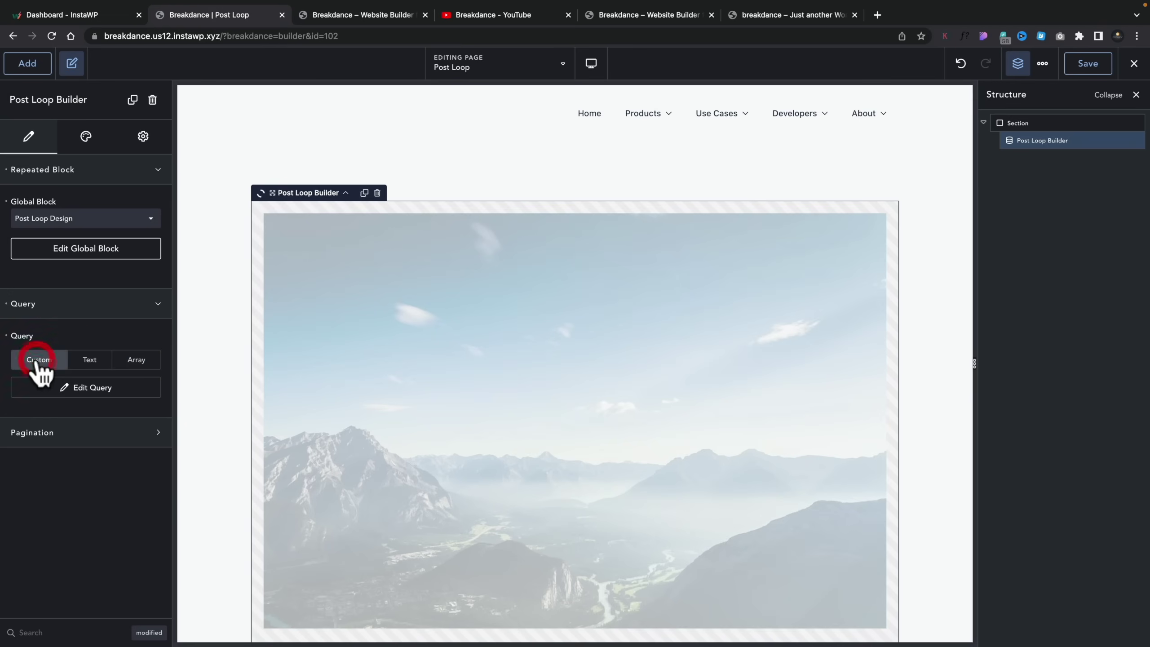
Review the custom query's condition and post type options, turn off ignoring the current post and sticky posts, and apply the query.
left_click(78, 392)
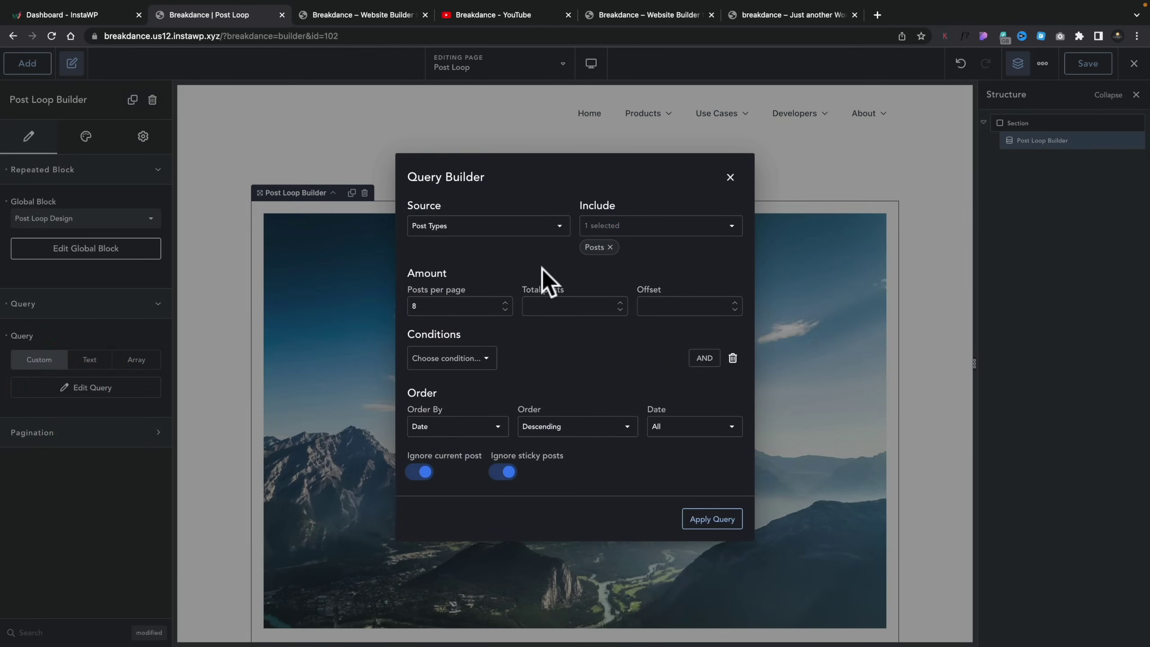
left_click(485, 365)
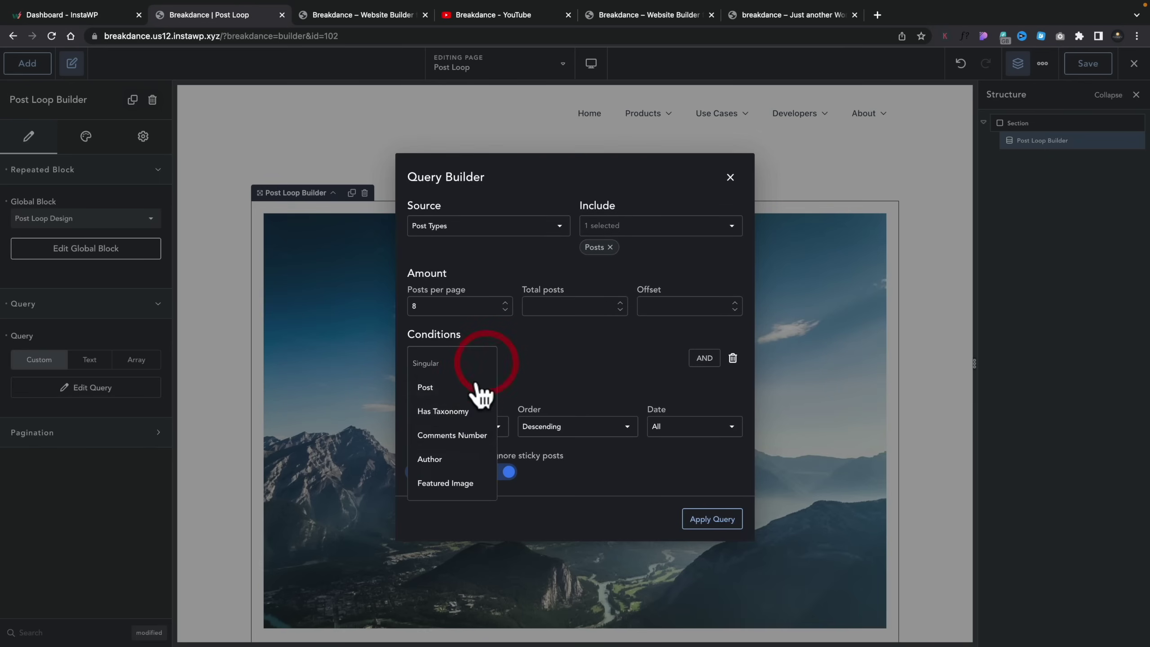
left_click(577, 356)
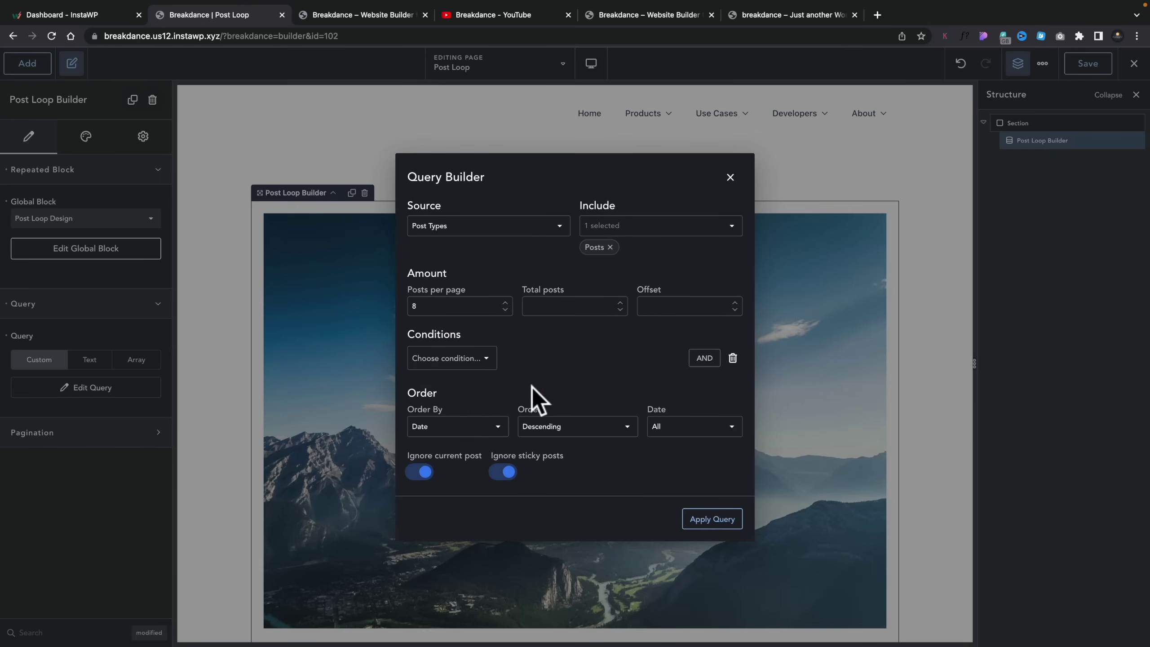
left_click(415, 473)
left_click(498, 472)
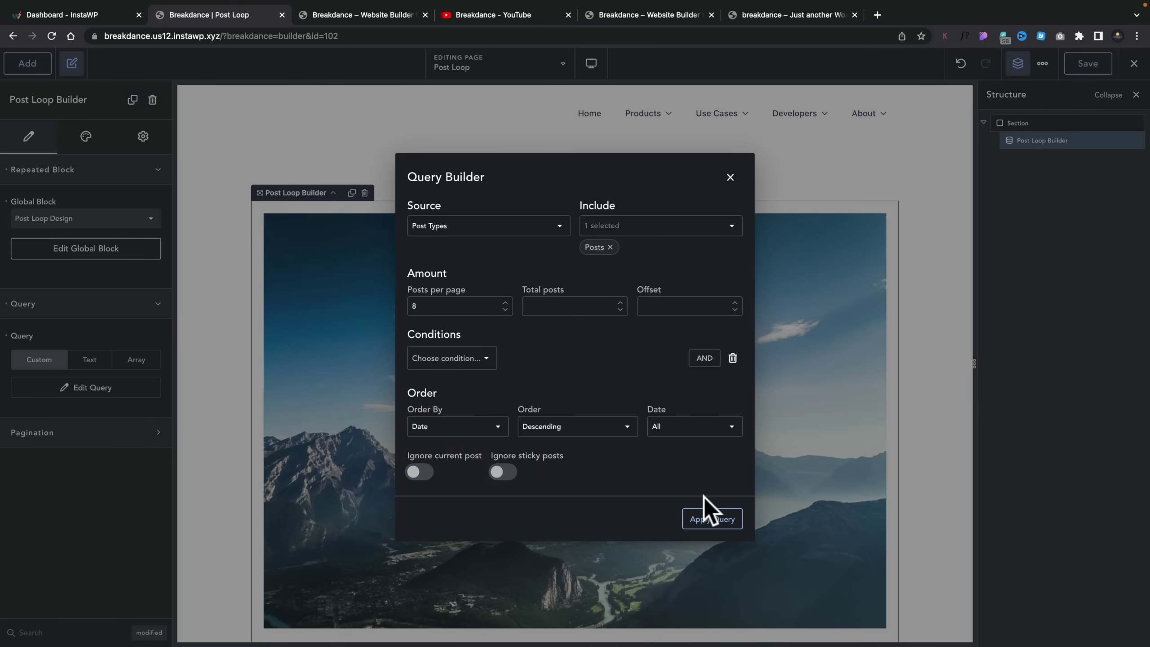
left_click(703, 225)
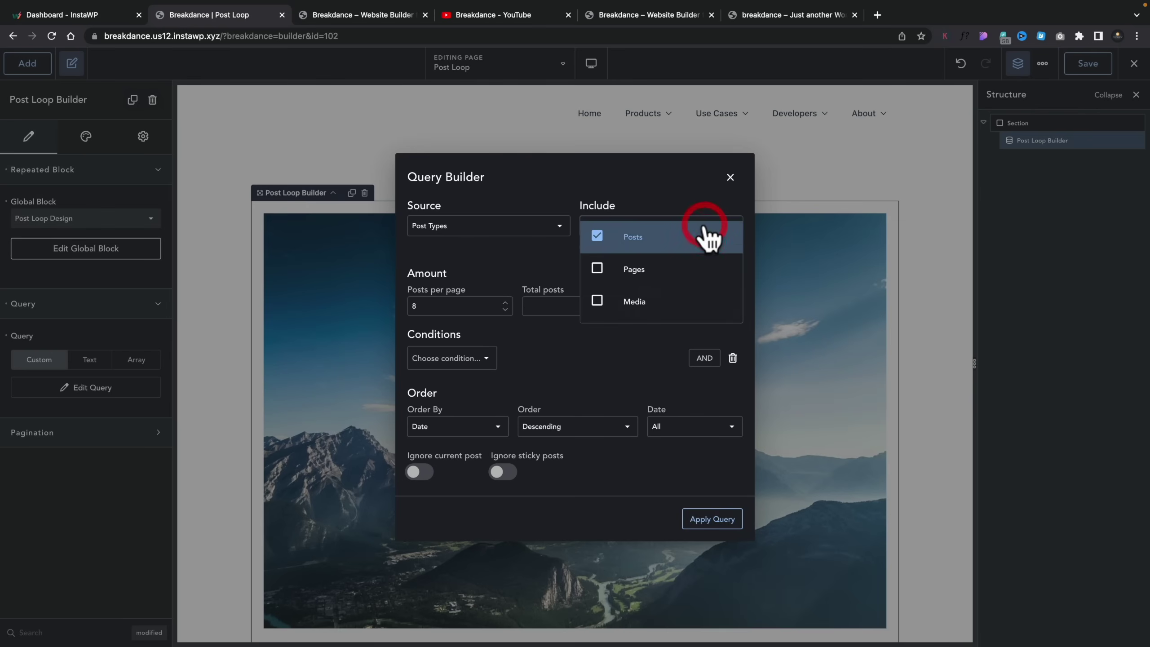
left_click(503, 249)
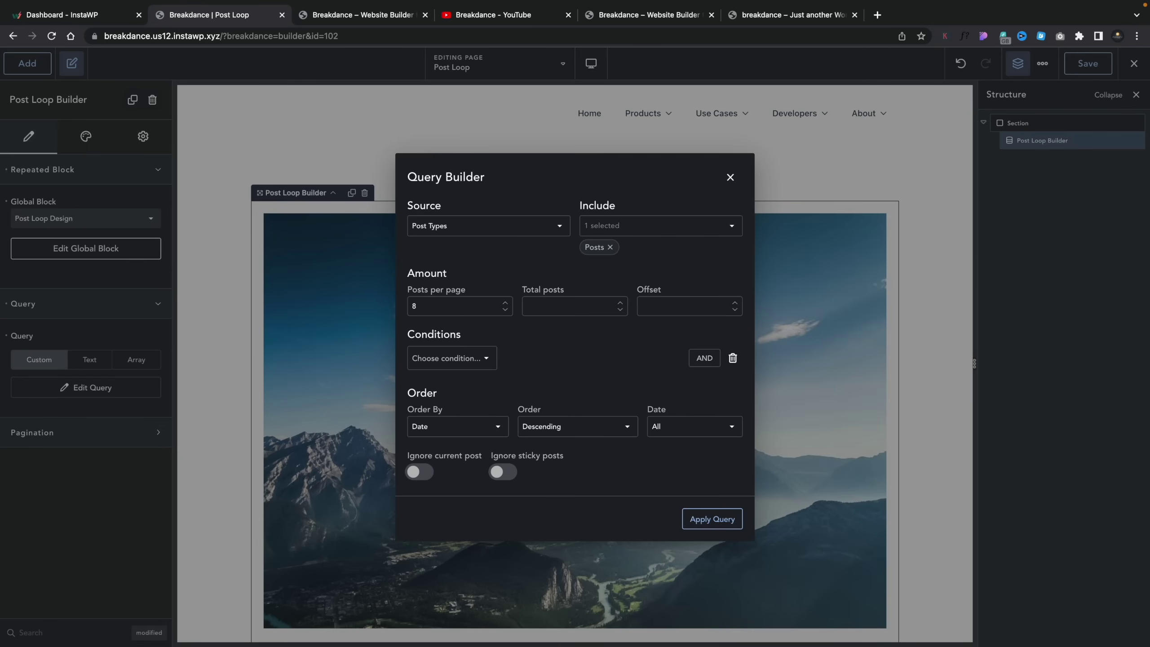
left_click(711, 521)
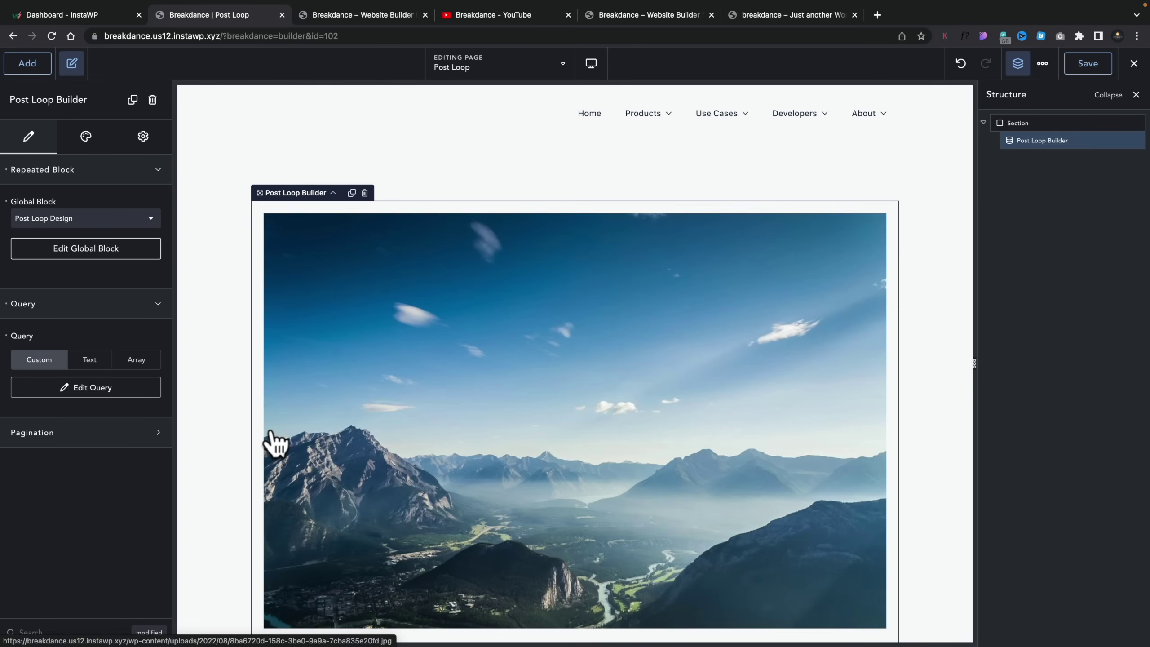
Try Previous / Next pagination for the post loop and set the pagination to Numbers.
left_click(115, 430)
left_click(135, 480)
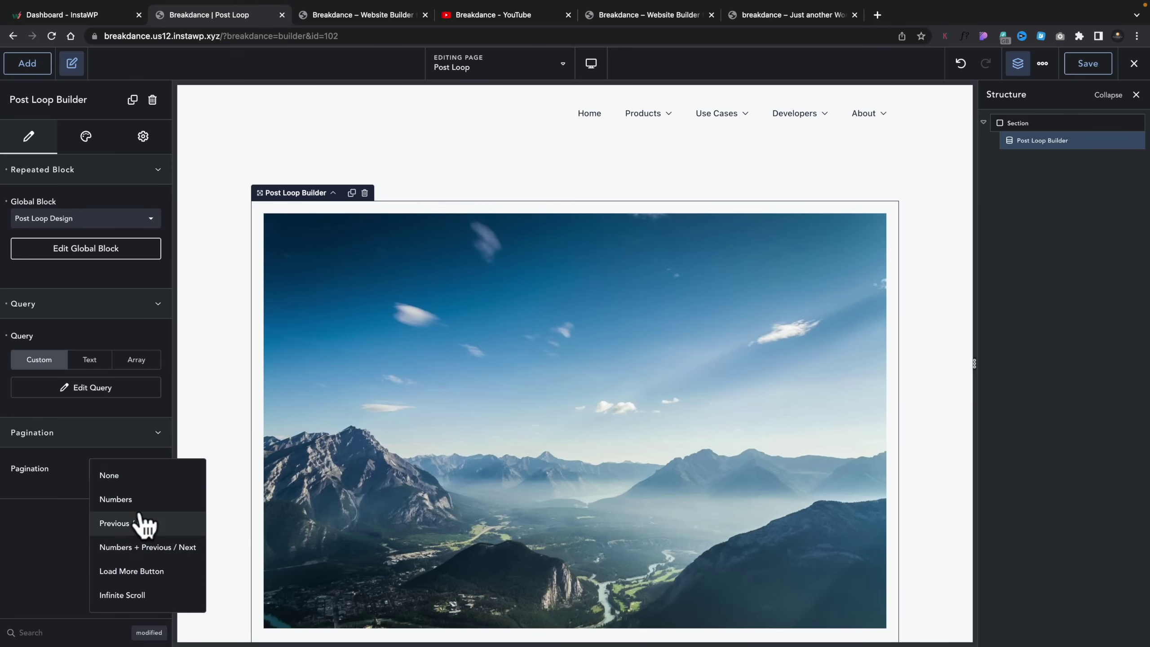
left_click(128, 523)
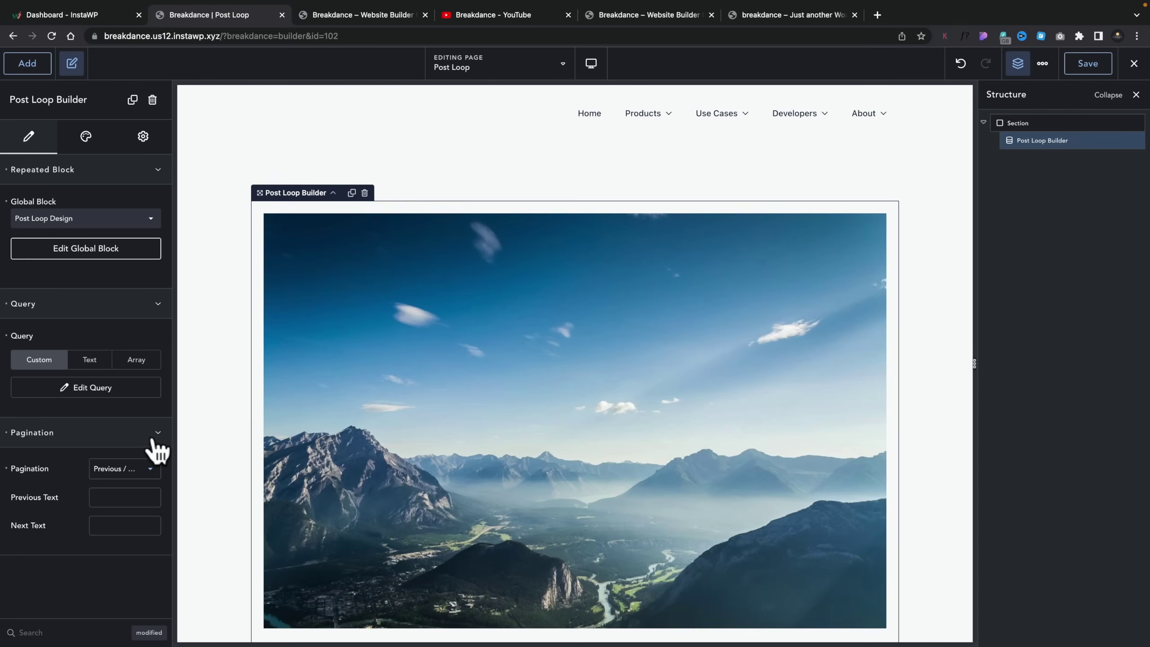
left_click(144, 470)
left_click(133, 495)
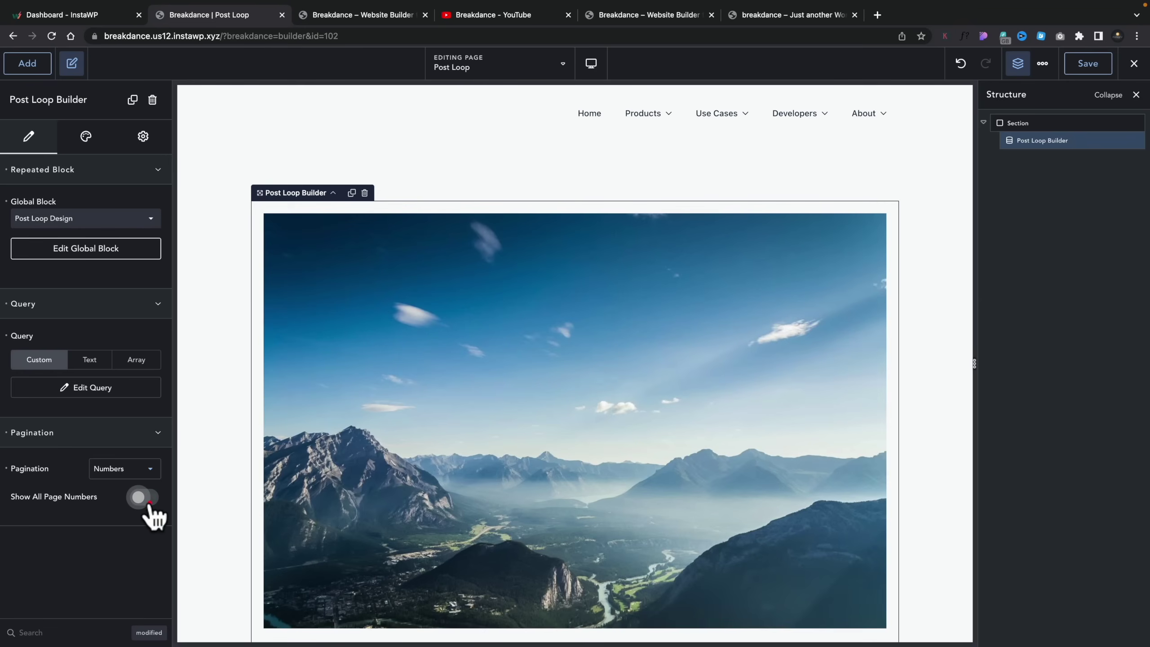
Toggle Show All Page Numbers for the post loop's pagination and review its list and slider design settings.
left_click(144, 497)
left_click(85, 137)
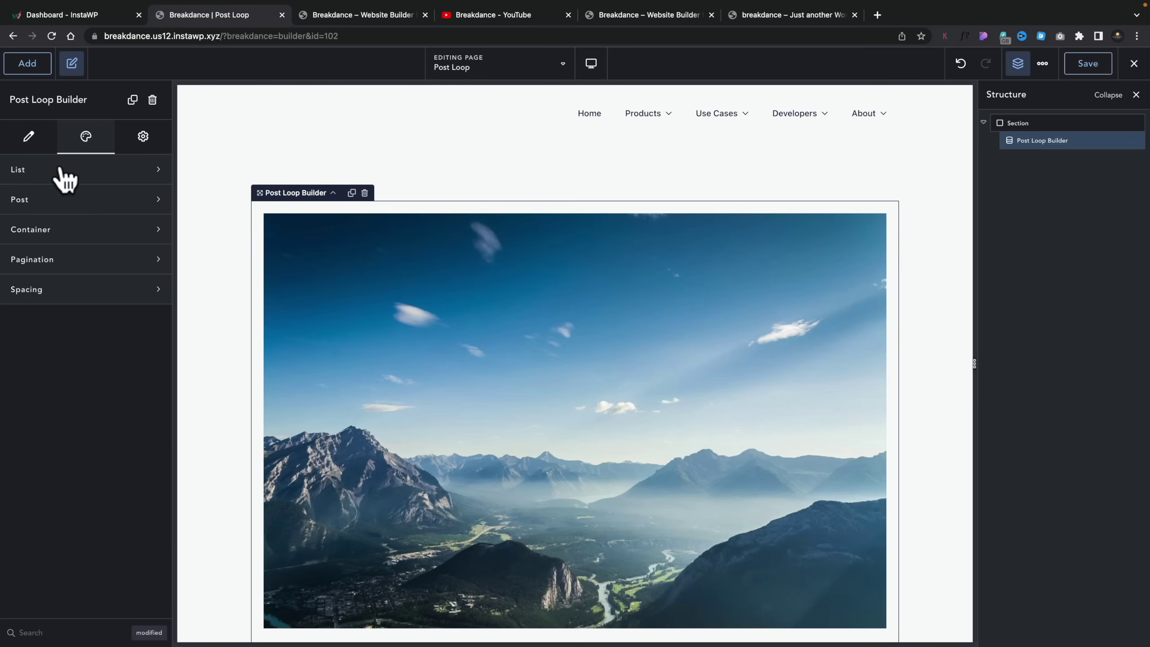
left_click(39, 170)
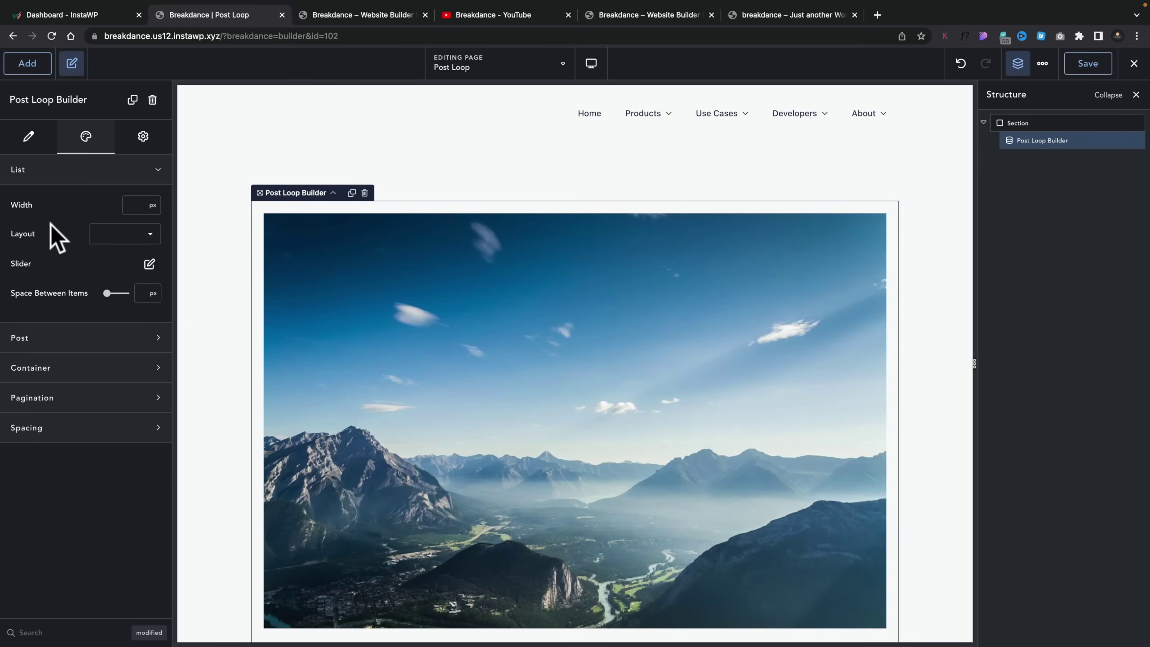
left_click(150, 265)
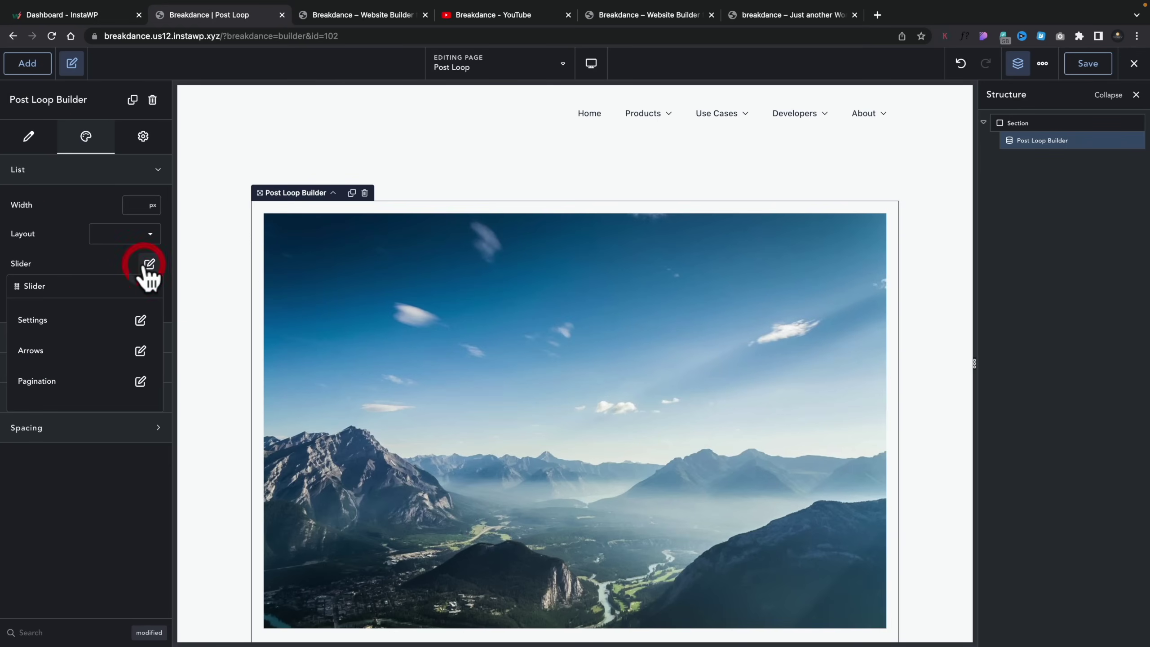
left_click(80, 257)
Try the List layout for the post loop and look over the posts.
left_click(119, 239)
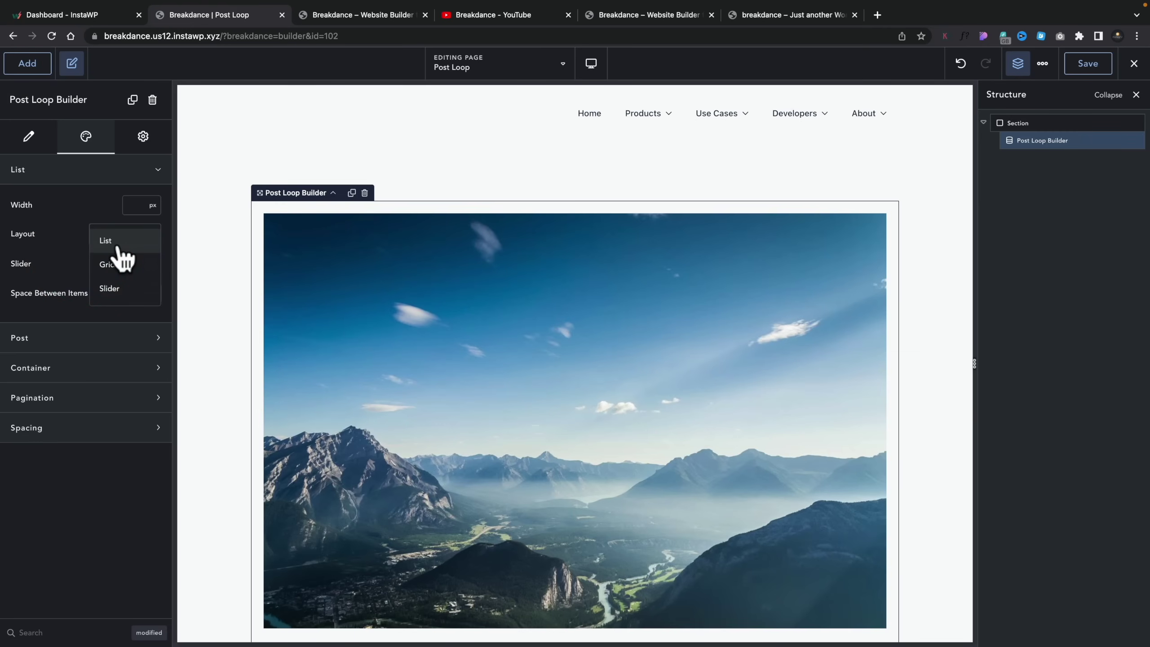
left_click(119, 240)
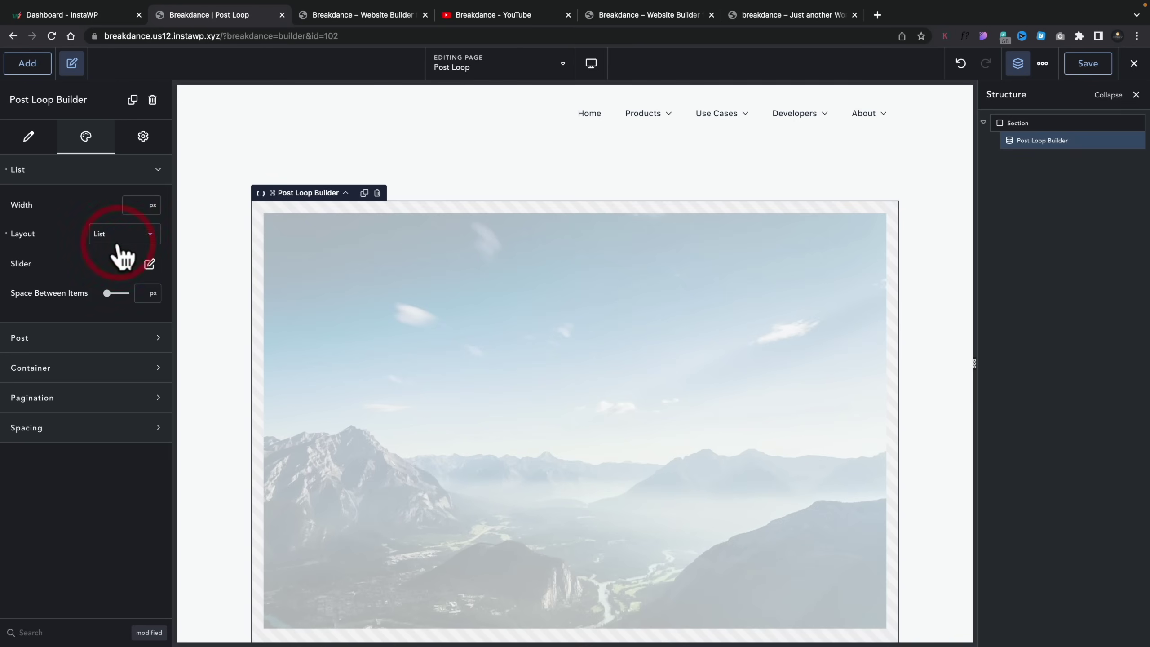
scroll(299, 423, "down", 10)
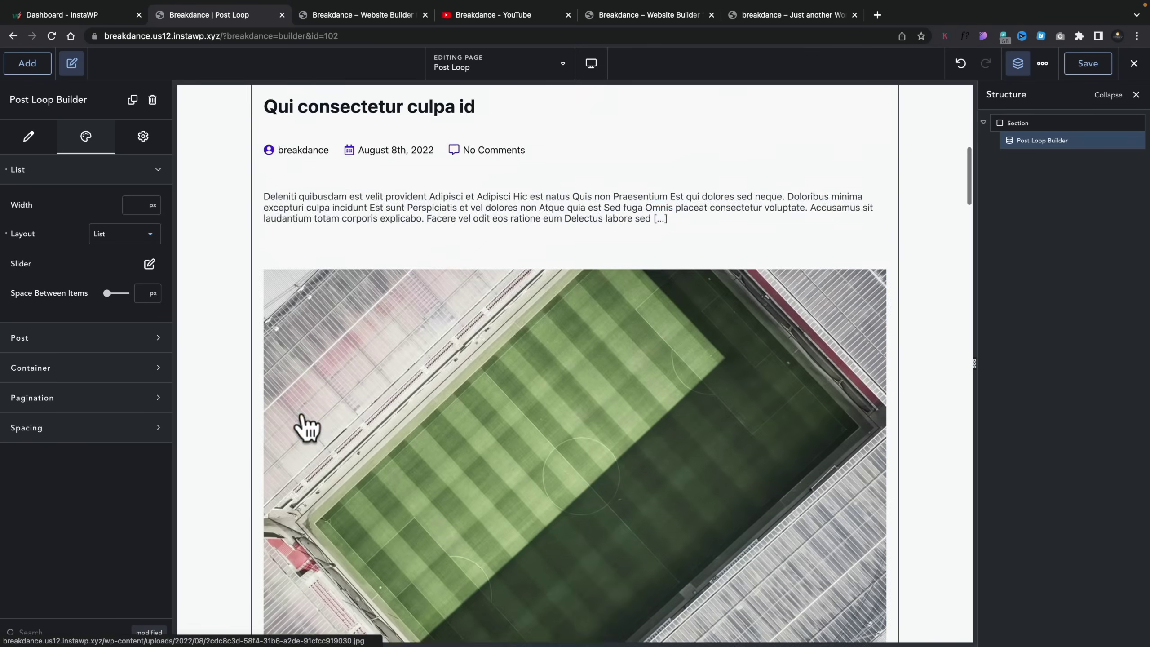
scroll(294, 417, "up", 15)
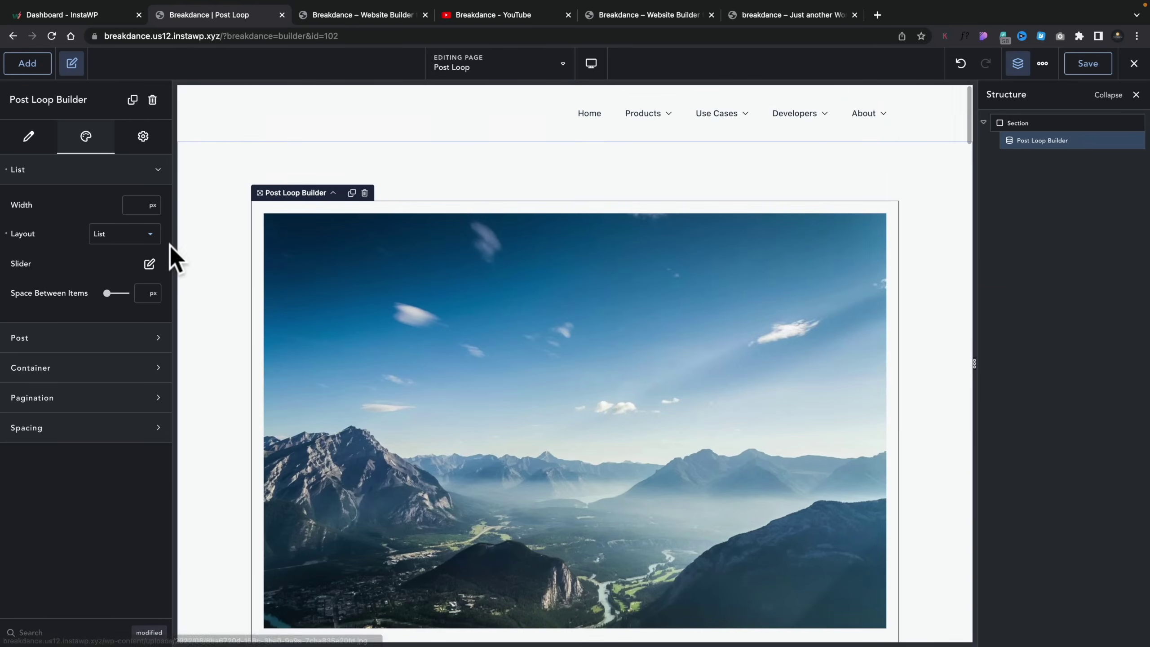
Try the Grid layout without an items-per-row value and the Slider layout for the post loop.
left_click(147, 235)
left_click(109, 267)
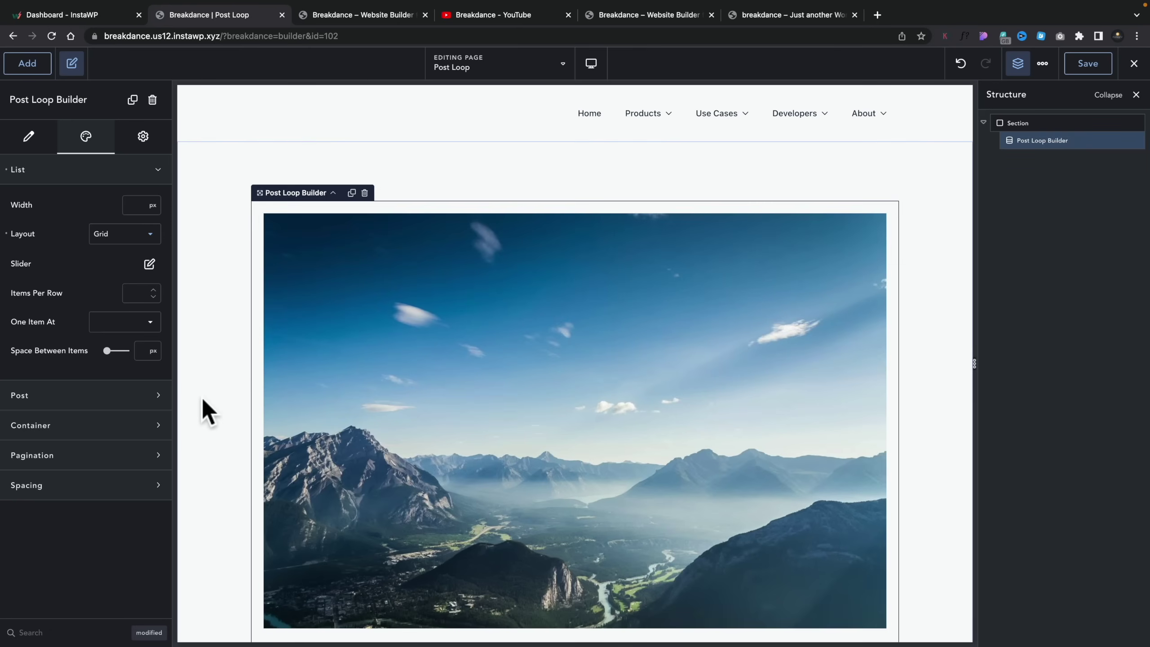
scroll(203, 403, "down", 12)
scroll(206, 410, "down", 15)
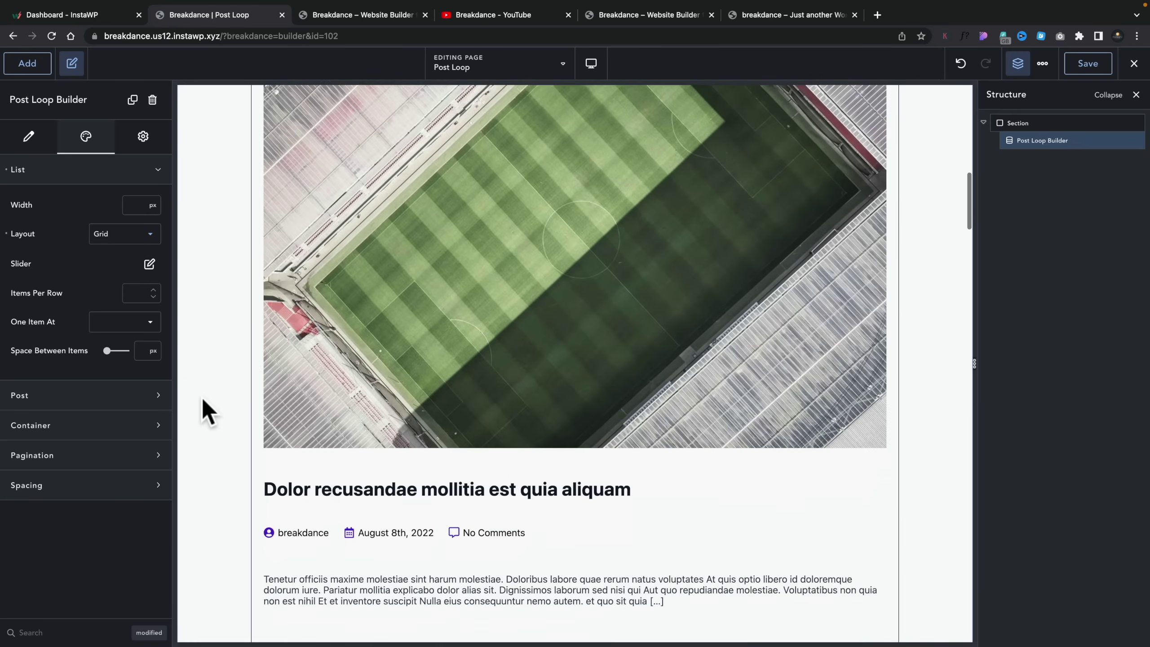
scroll(206, 410, "down", 5)
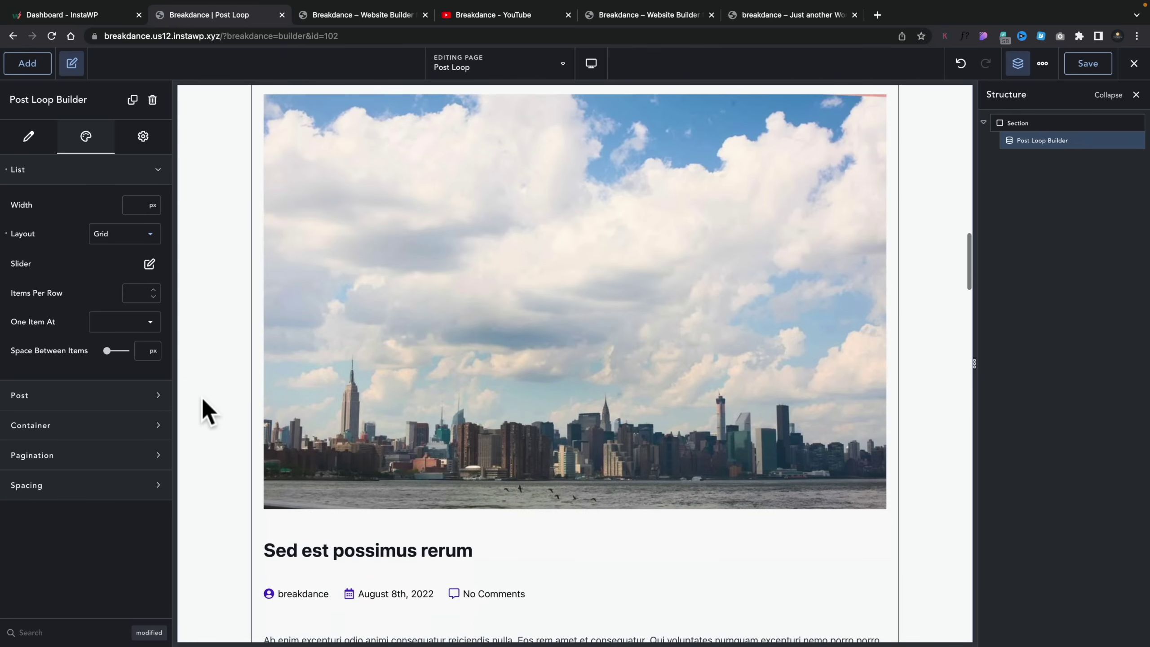
scroll(209, 410, "up", 15)
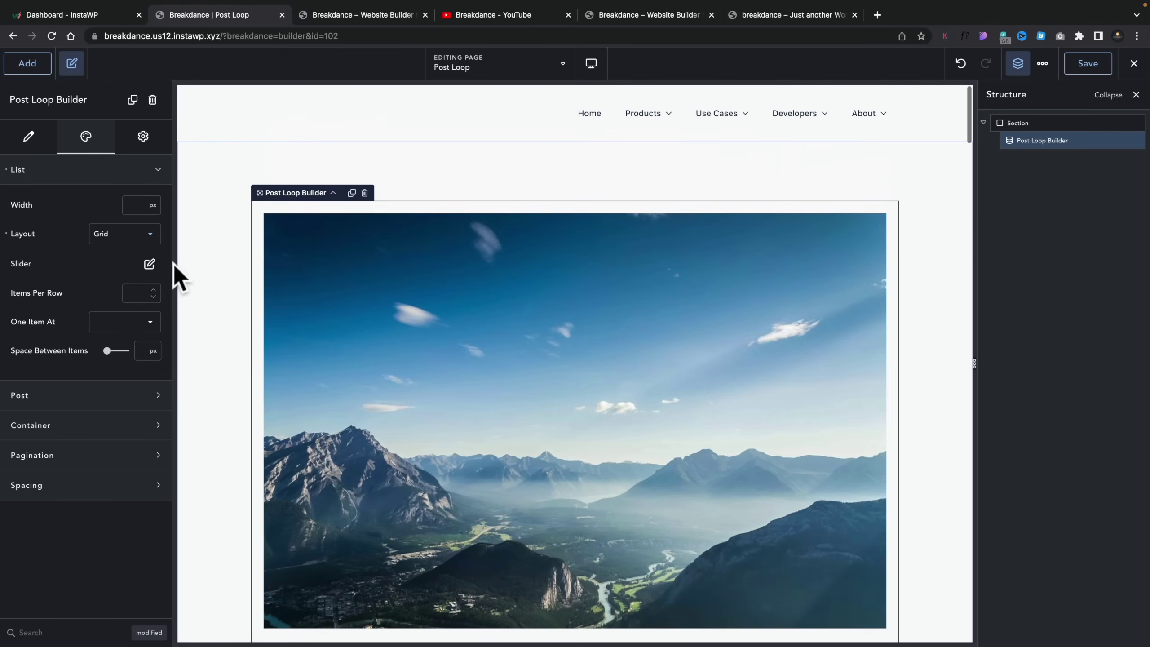
left_click(138, 236)
left_click(117, 300)
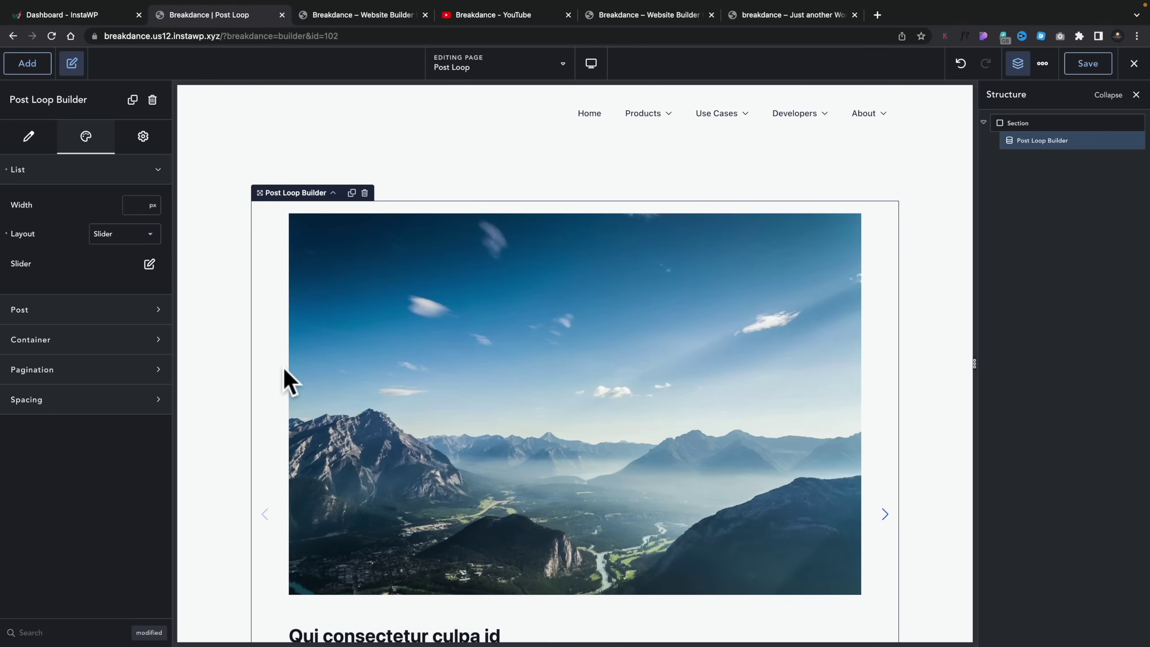
Set the post loop's layout to Grid with 3 items per row.
left_click(108, 238)
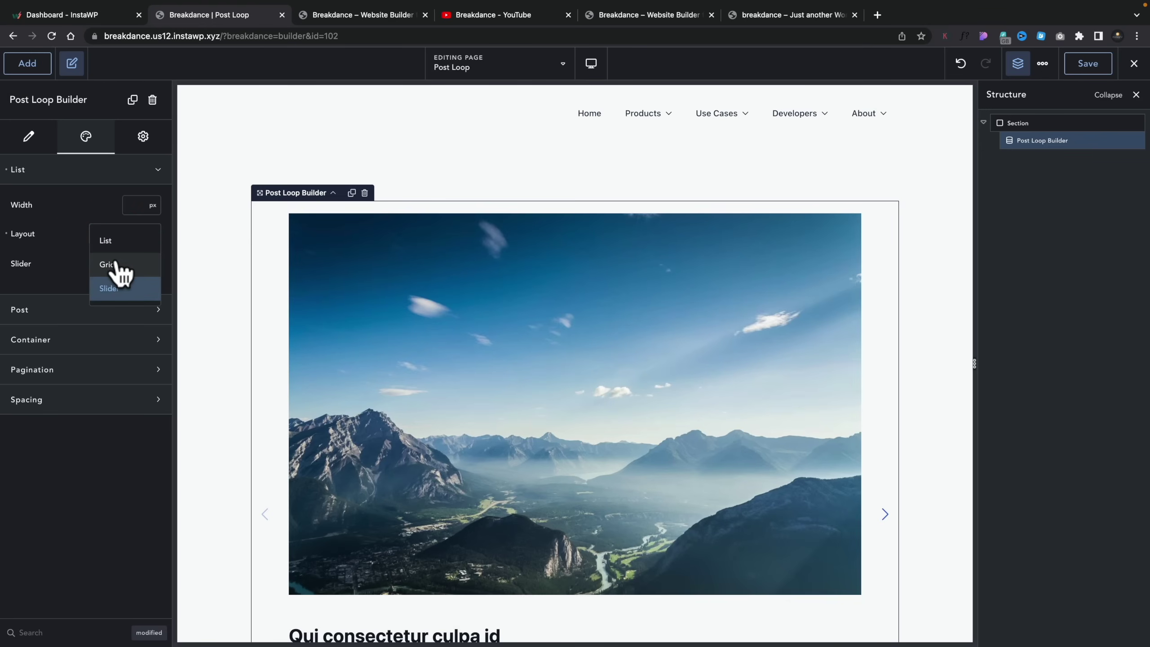
left_click(118, 268)
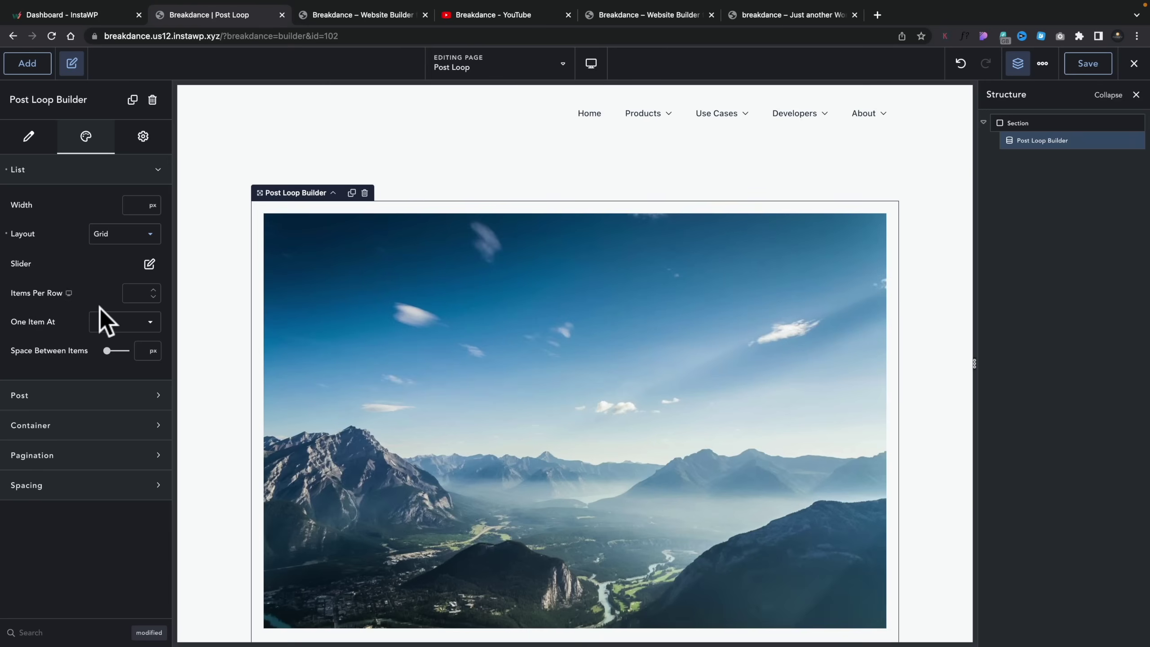
left_click(131, 293)
type("3")
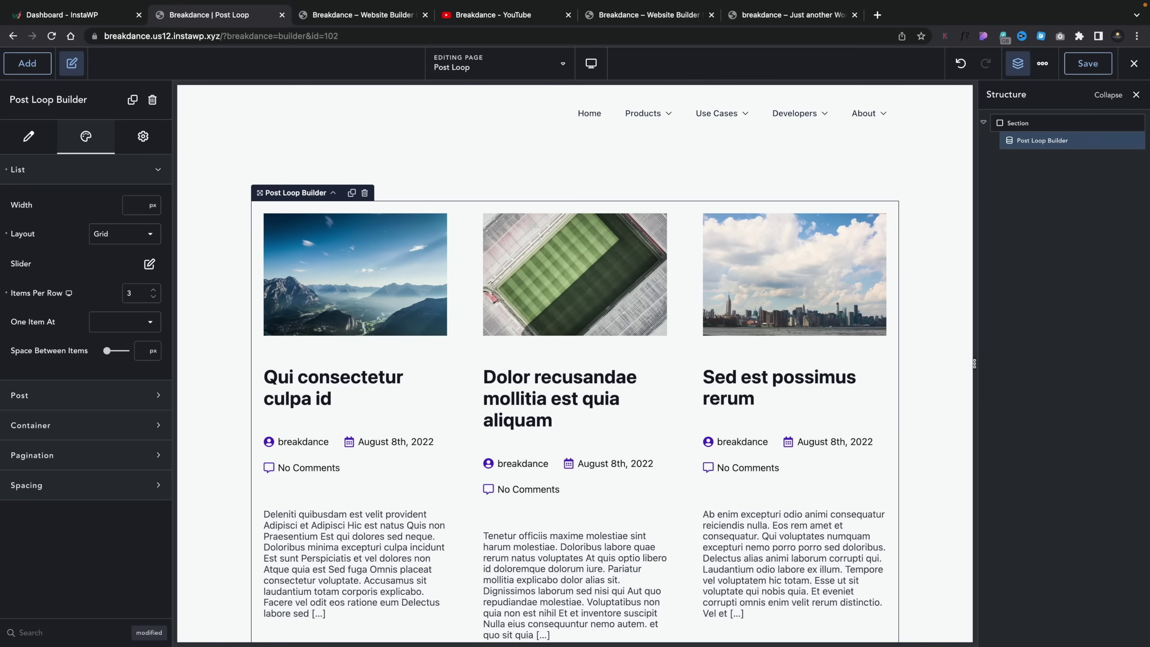
Review the post loop's One Item At breakpoints and its Post and Container styling options, and save the page.
left_click(145, 326)
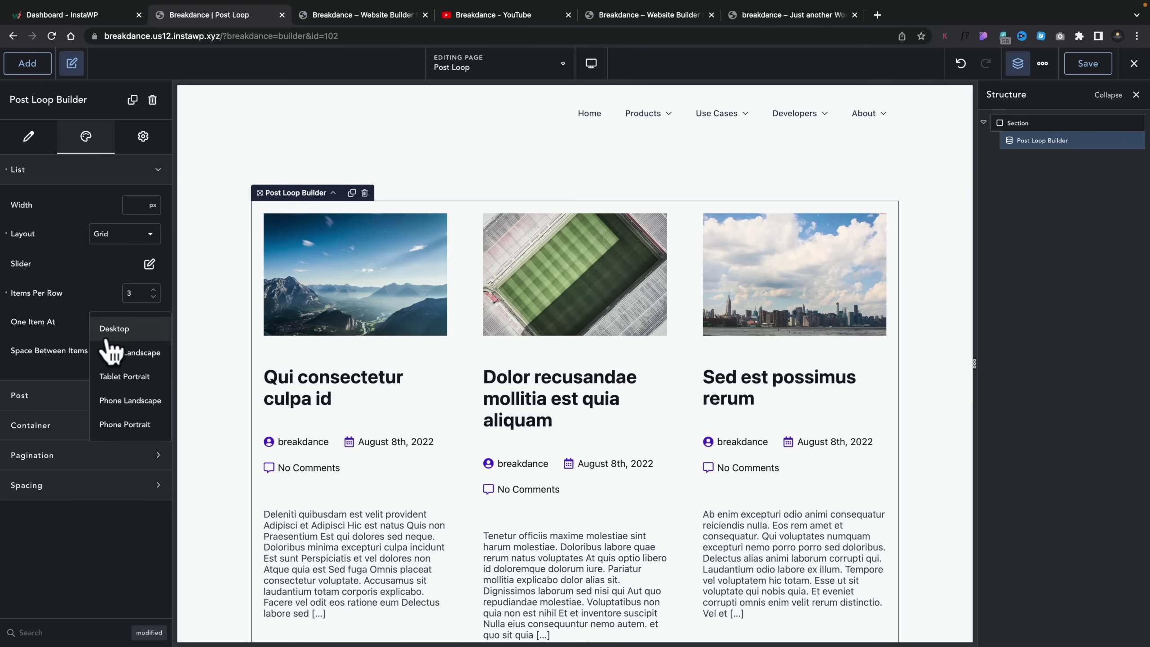
left_click(60, 325)
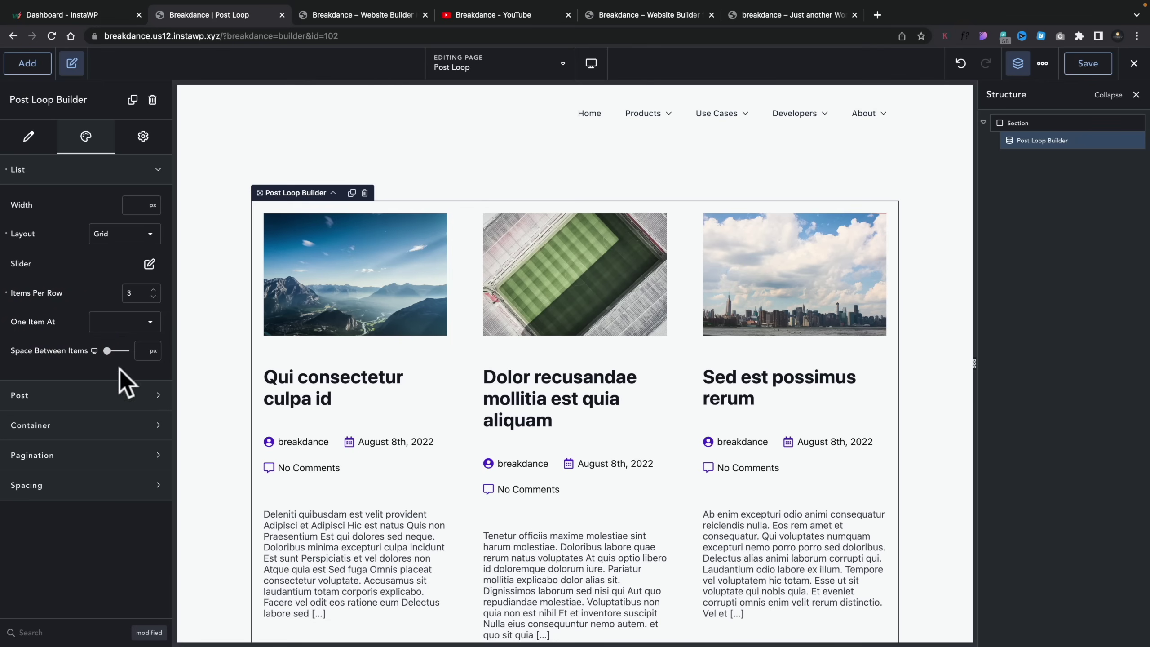
left_click(109, 404)
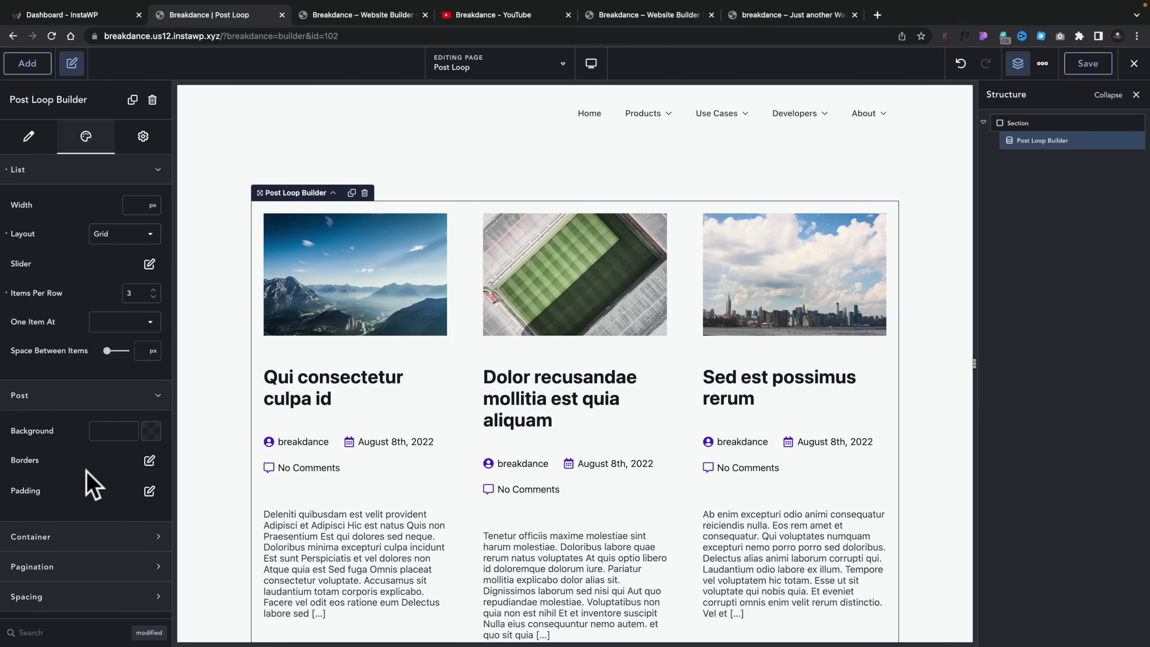
left_click(56, 538)
scroll(56, 539, "down", 3)
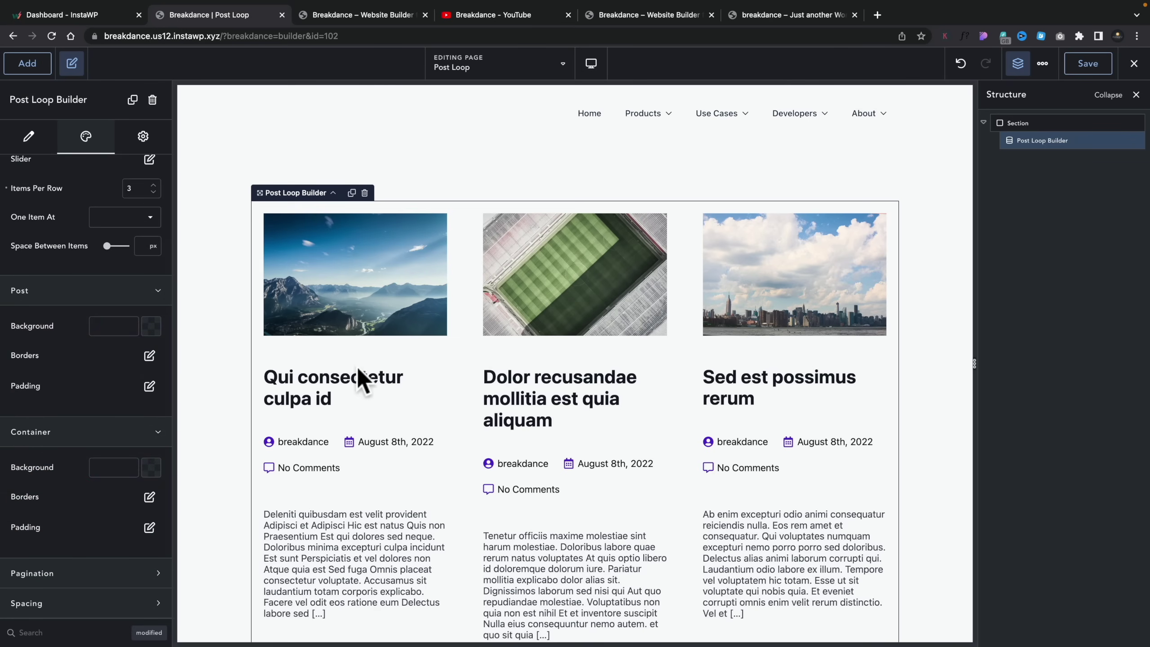
left_click(1095, 62)
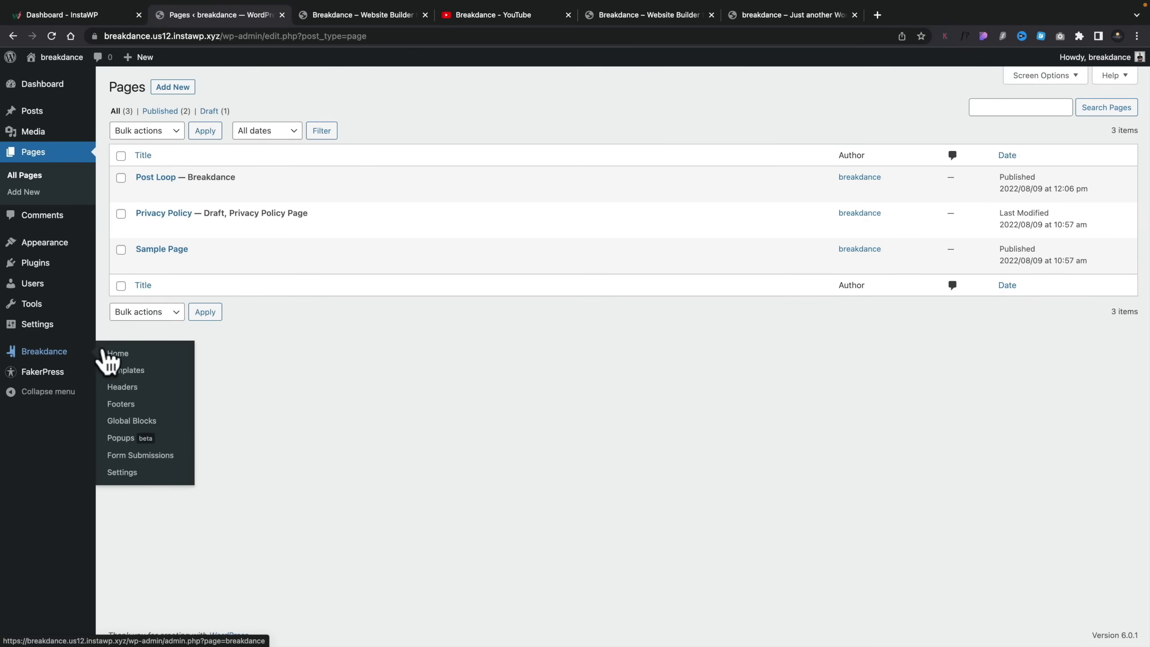
Start a new Breakdance popup from the WordPress admin and set its location to Everywhere.
left_click(121, 438)
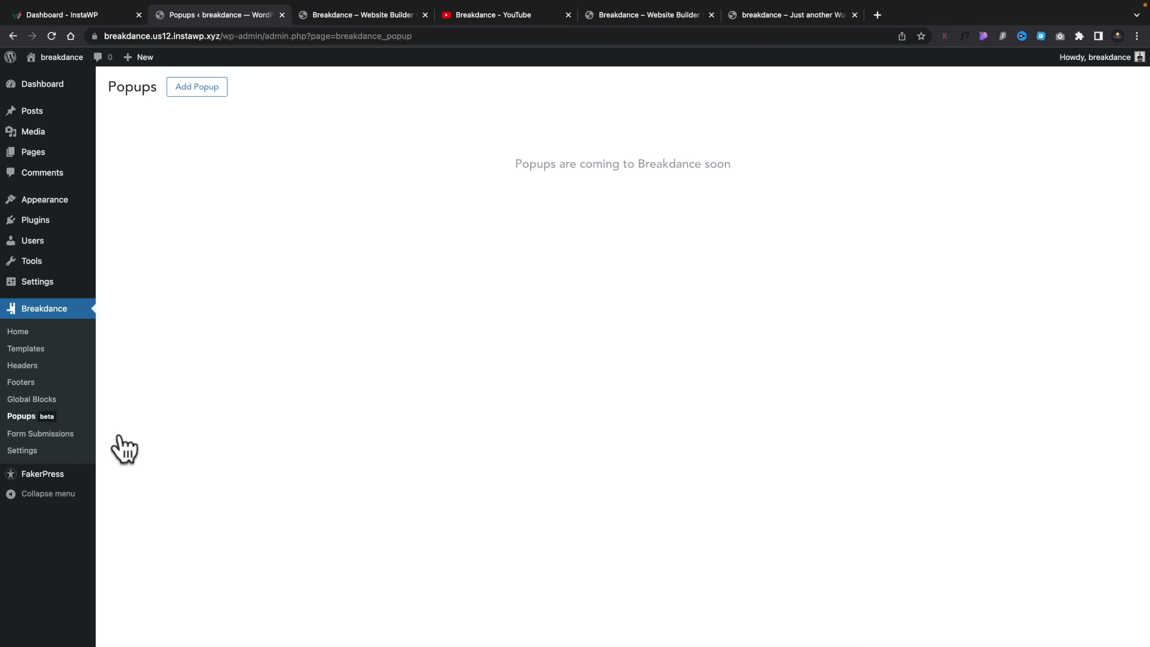
left_click(199, 91)
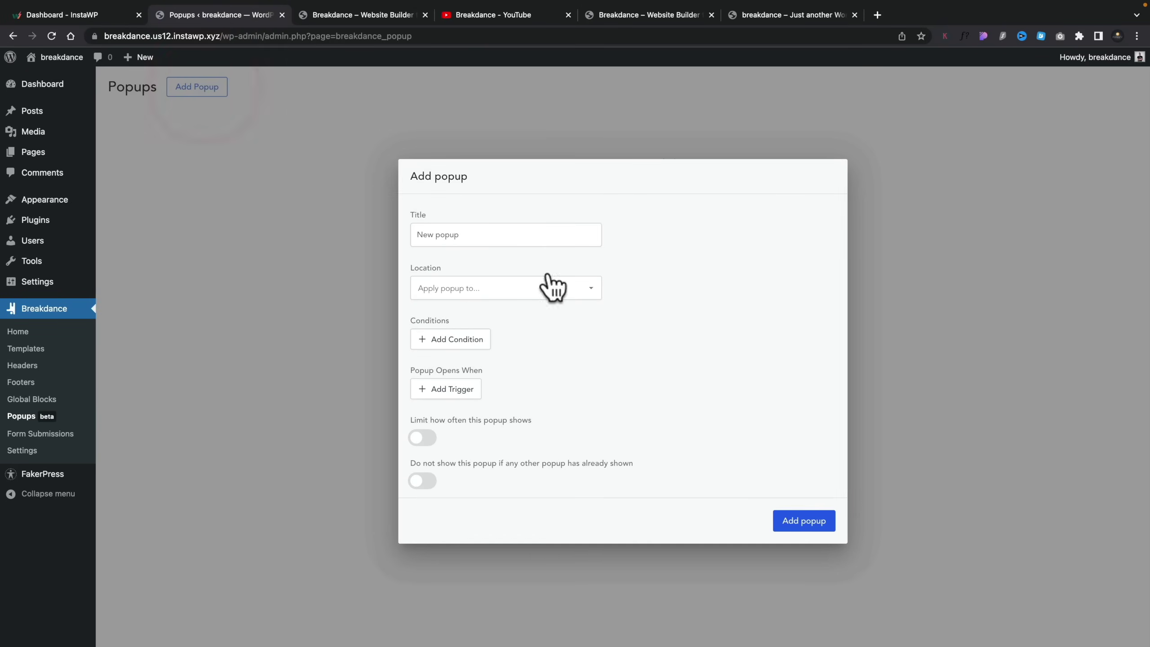
left_click(553, 233)
left_click(525, 292)
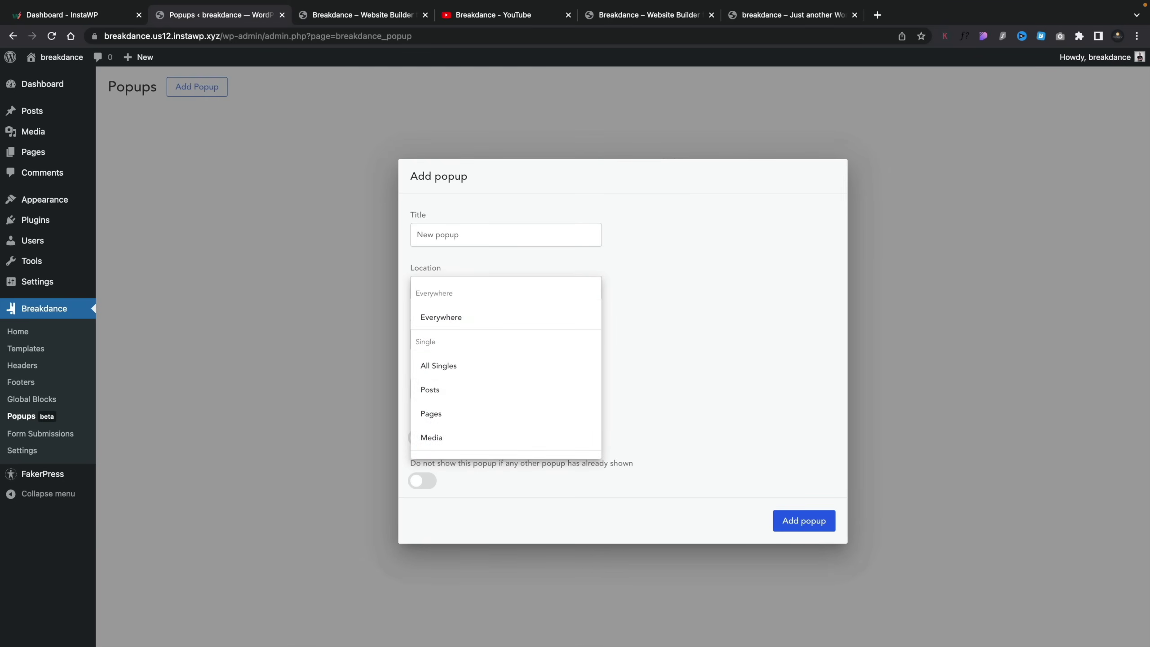
scroll(539, 394, "down", 3)
scroll(536, 386, "down", 4)
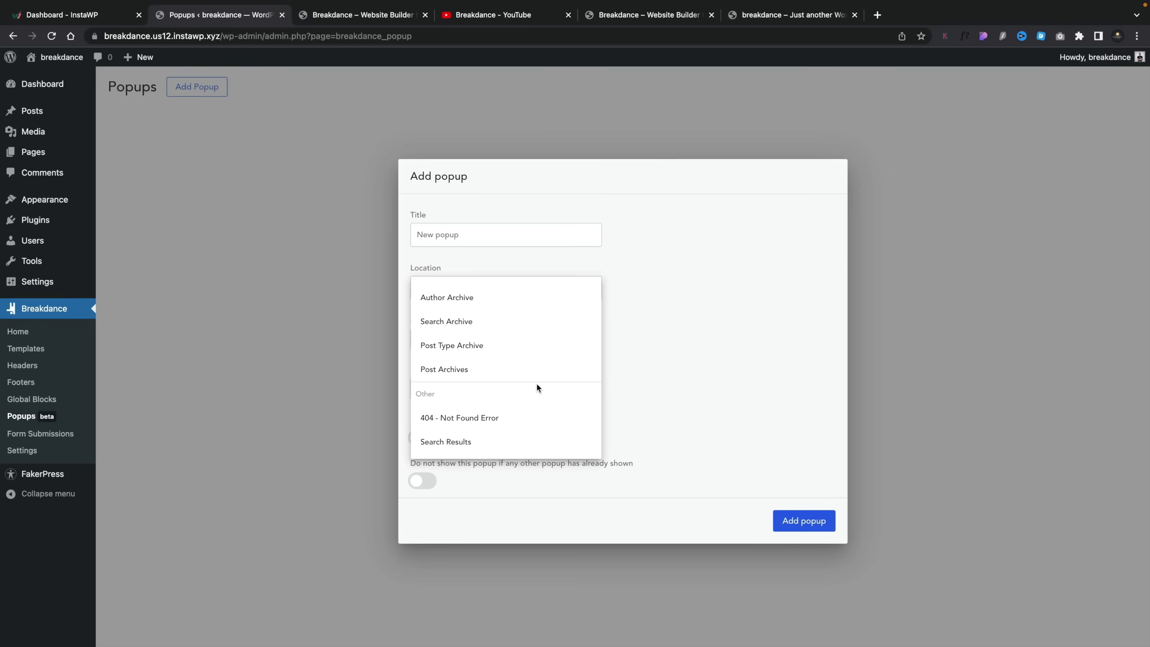
scroll(482, 365, "up", 8)
left_click(442, 315)
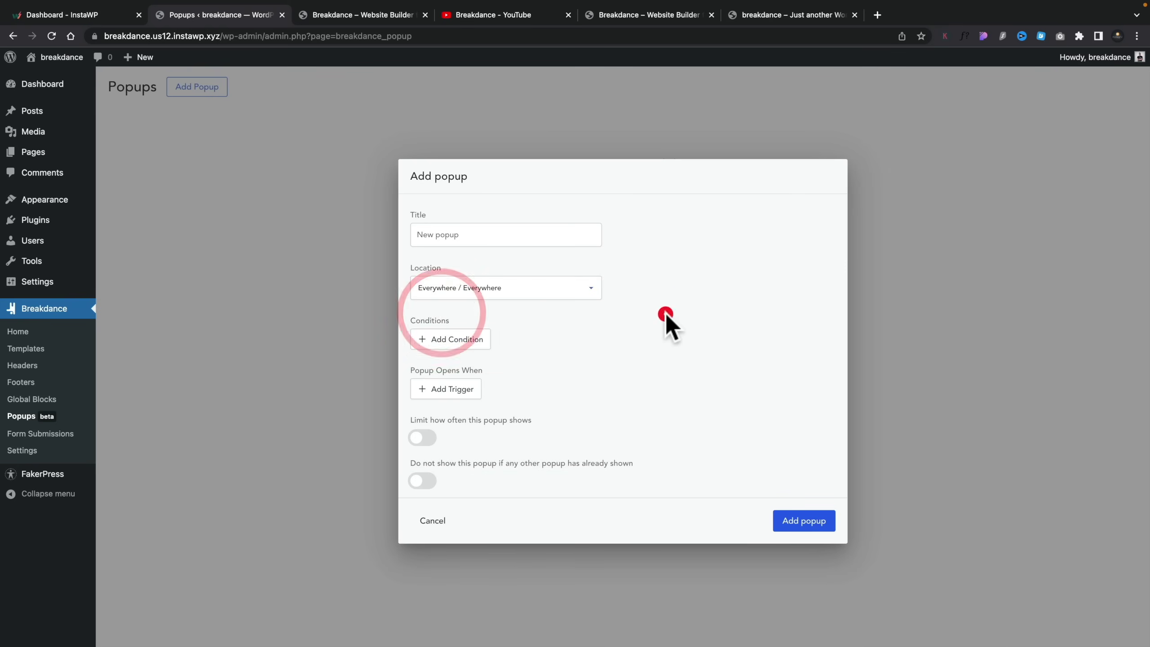
Review the condition types available for the popup in a new condition row, and remove that empty condition.
left_click(453, 339)
left_click(513, 321)
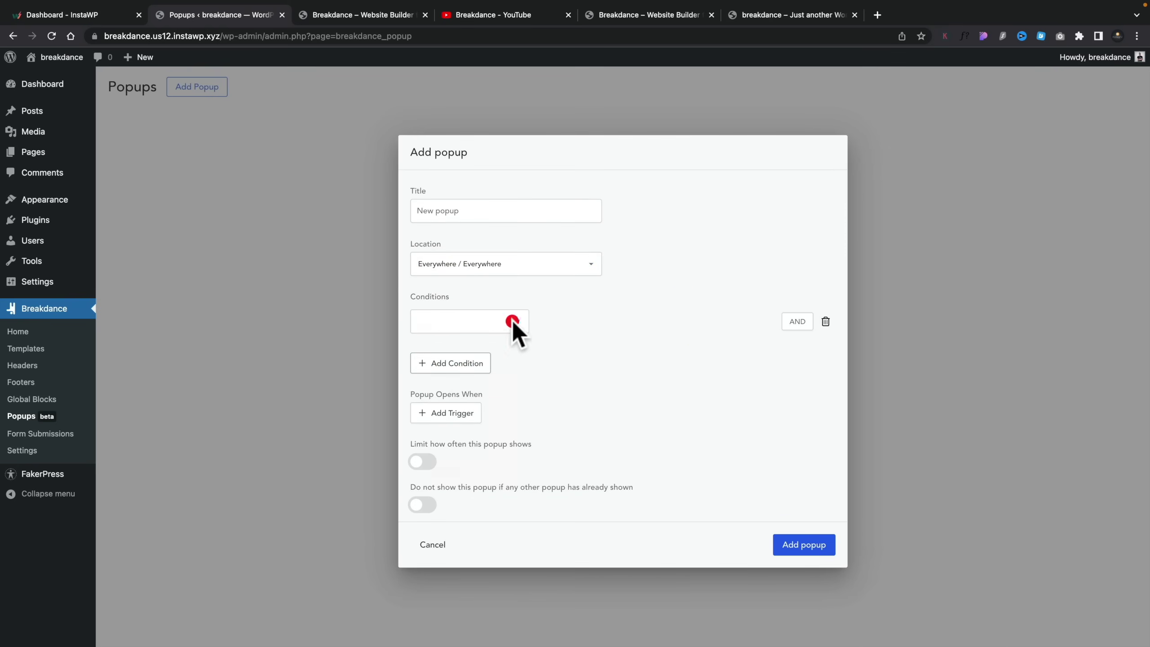
scroll(487, 418, "down", 1)
scroll(487, 418, "down", 3)
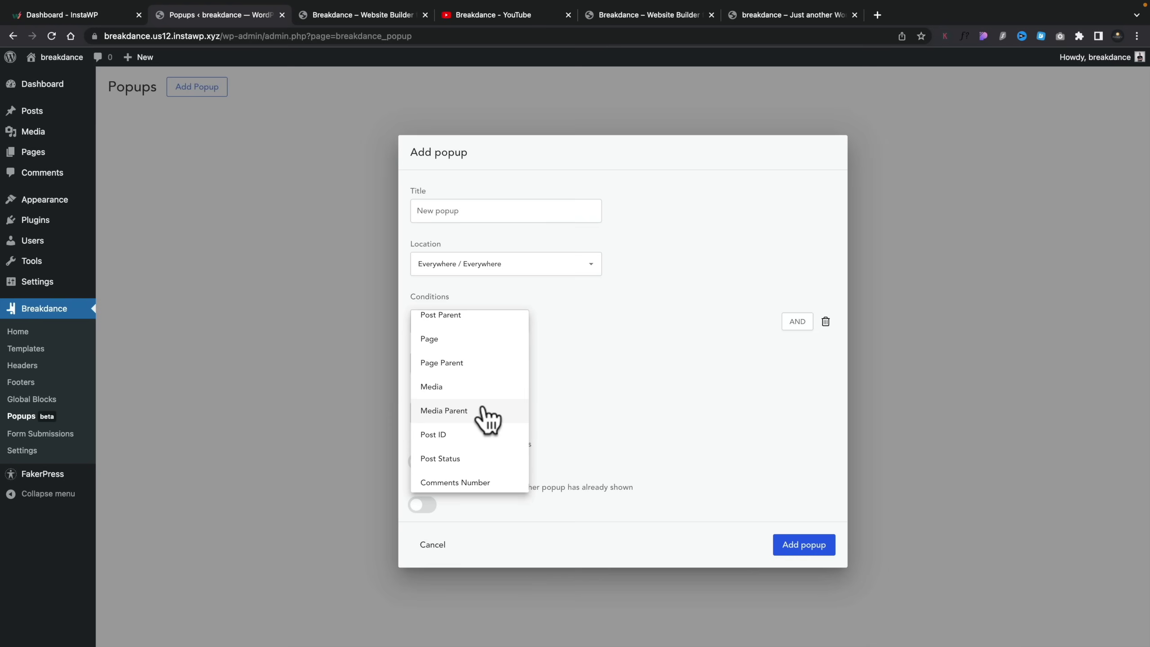
scroll(484, 408, "down", 5)
scroll(483, 408, "down", 1)
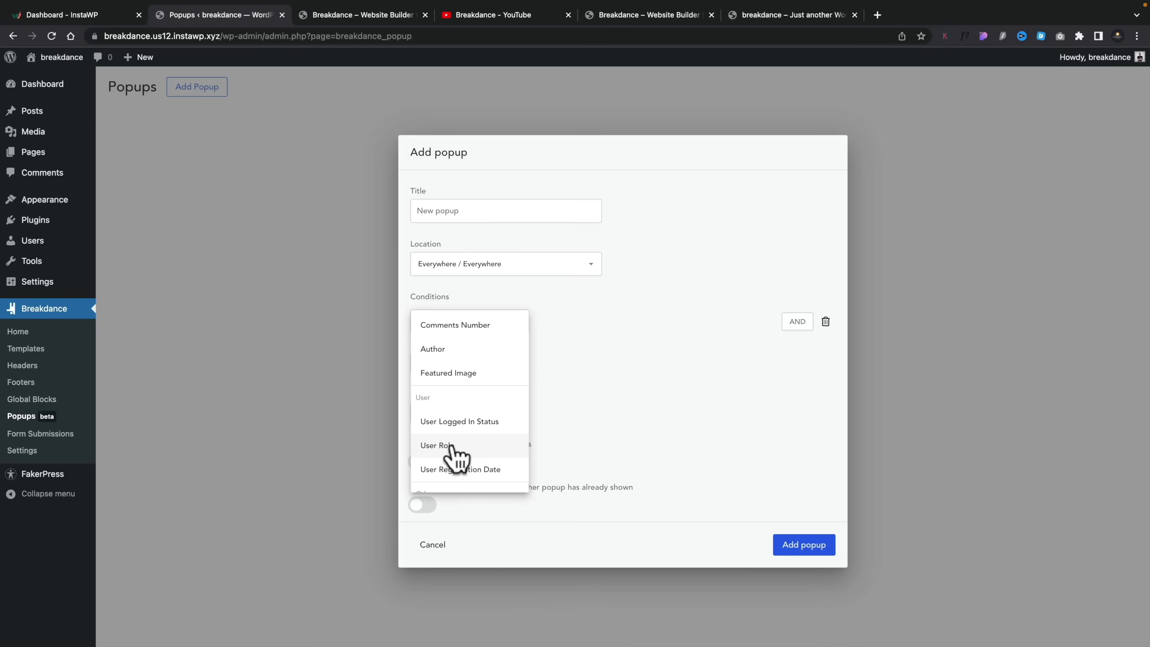
left_click(750, 388)
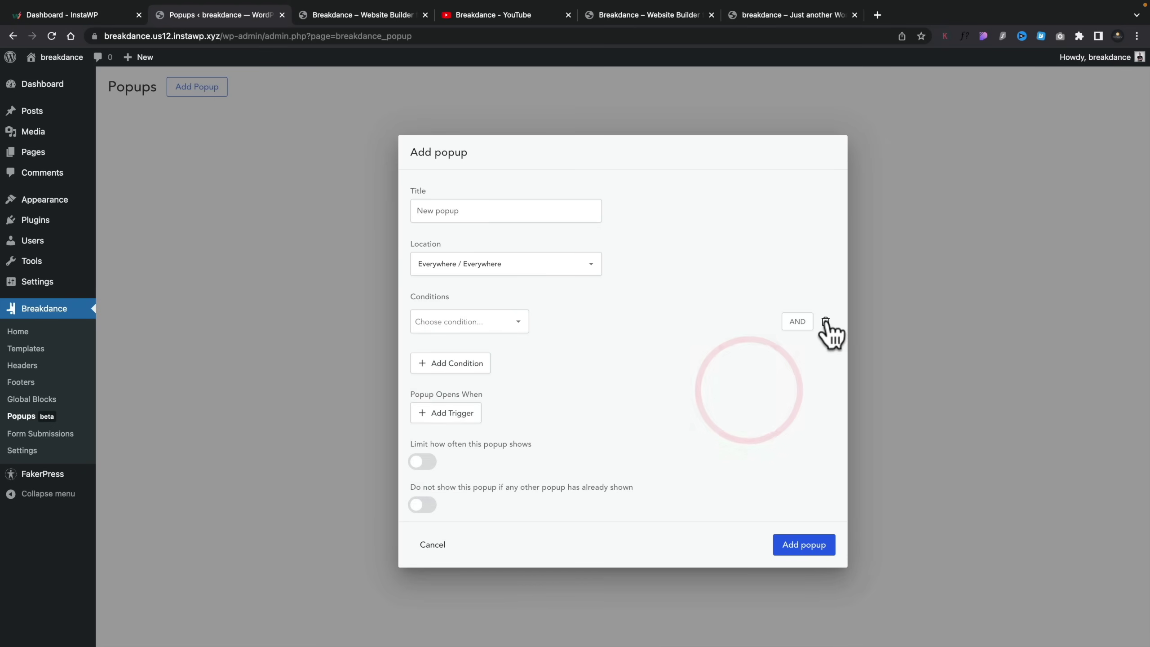
left_click(824, 321)
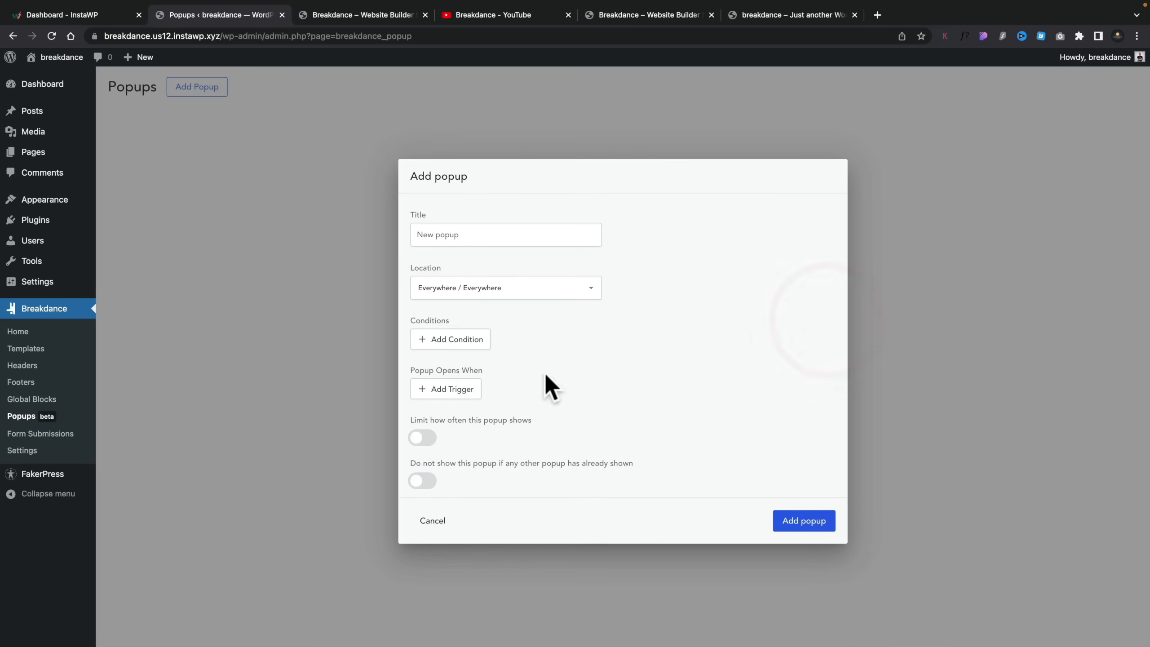
Add a Page Load trigger that shows the popup after 3 seconds, and block it if any other popup has already shown.
left_click(459, 384)
left_click(525, 378)
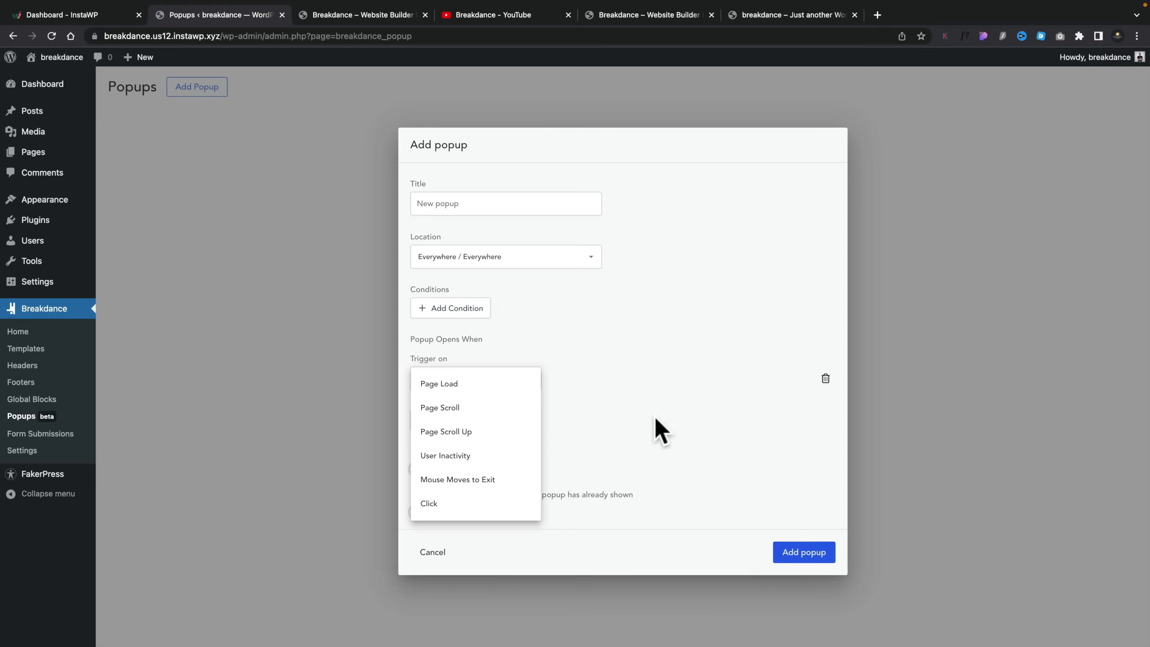
left_click(457, 382)
left_click(610, 382)
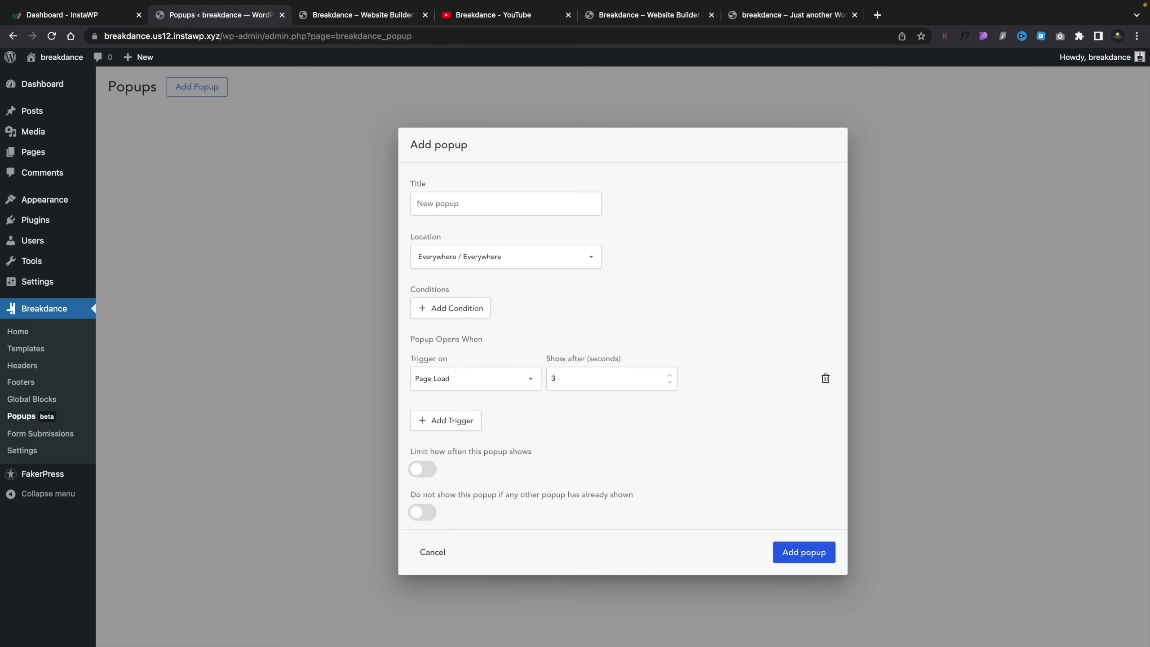
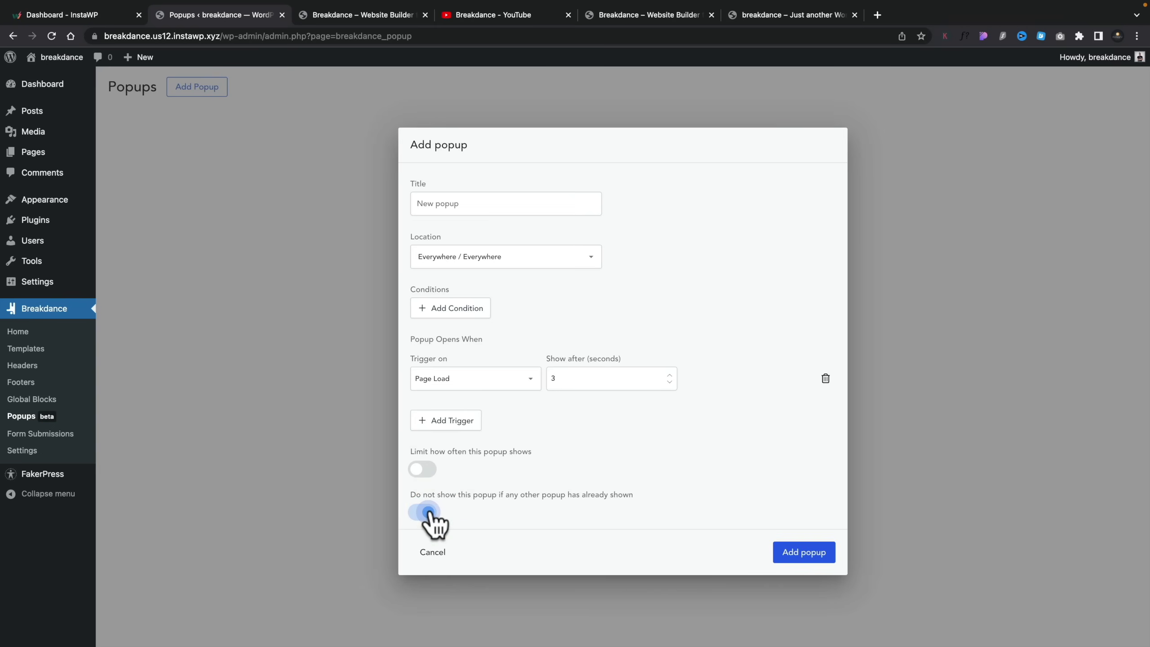
Title the new popup "Popup" and create it.
left_click(810, 552)
type("Popup")
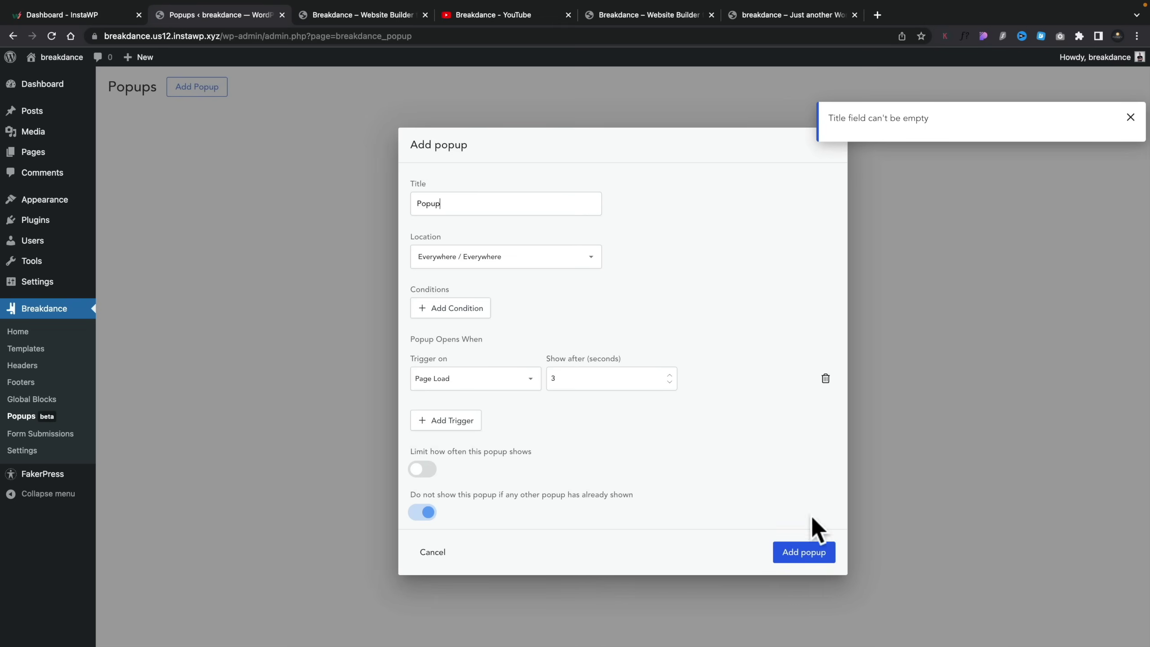
left_click(808, 550)
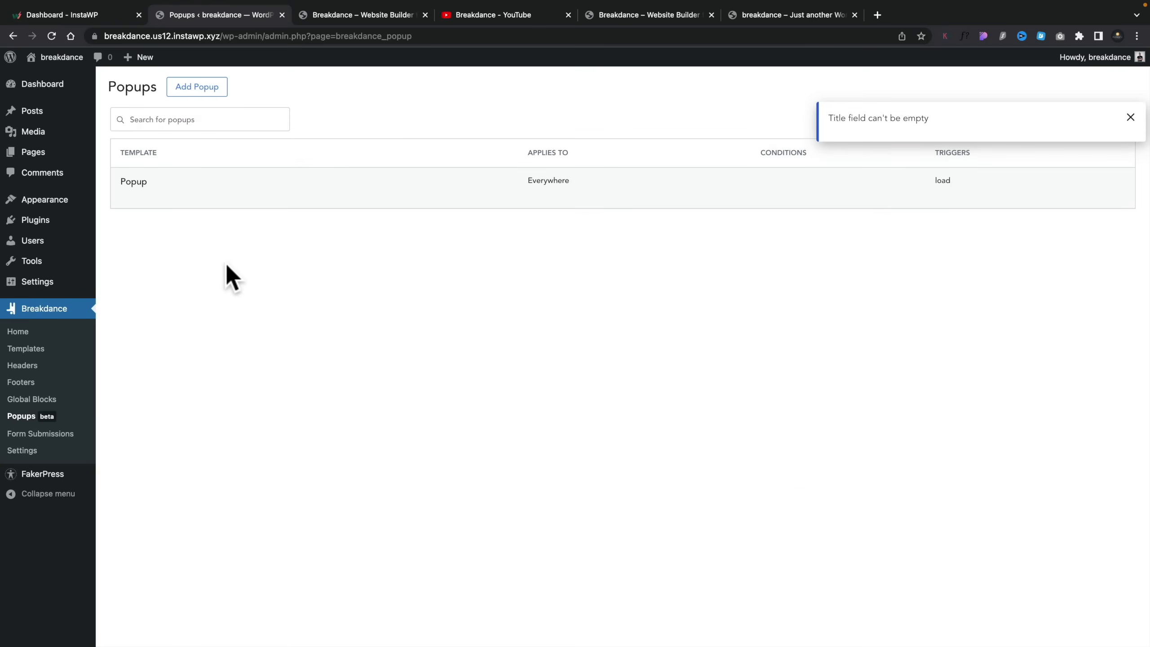
Dismiss the notice, open the Popup template for editing in Breakdance, and add a Popup element to the empty canvas.
mouse_move(173, 207)
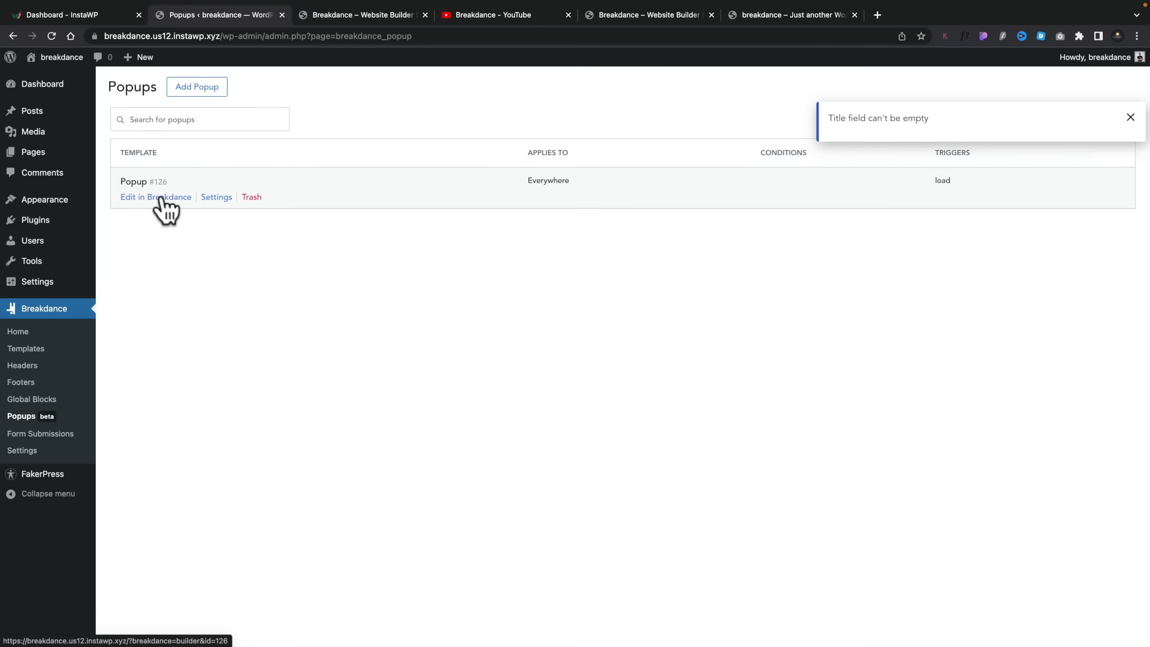
left_click(1129, 117)
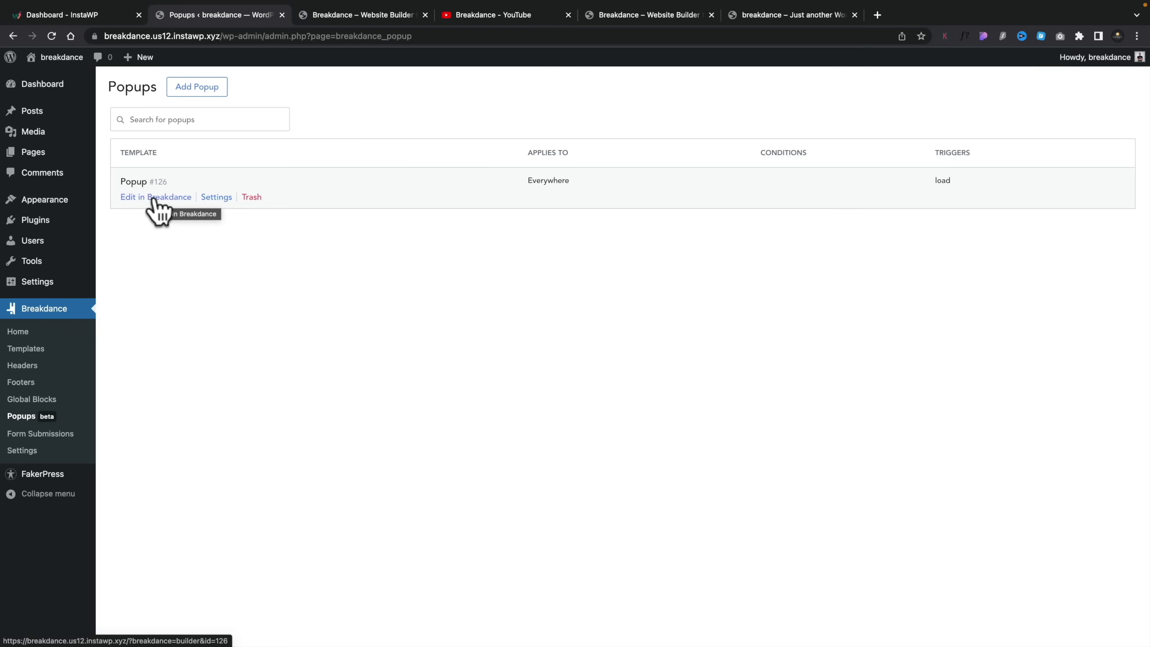
left_click(154, 197)
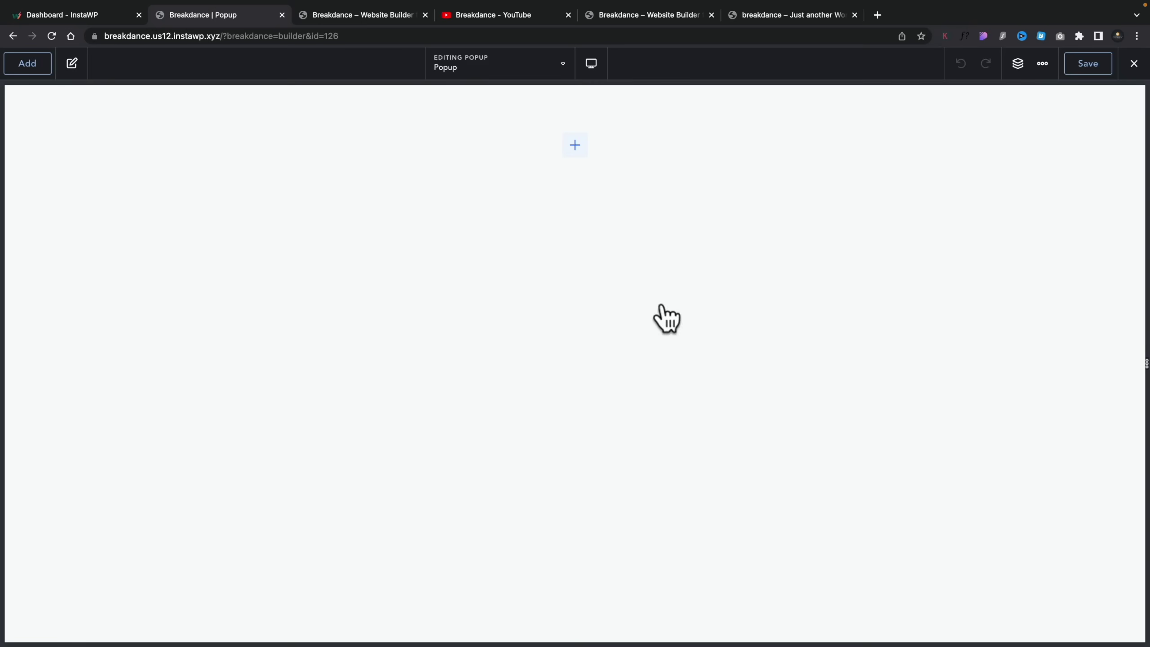
left_click(580, 149)
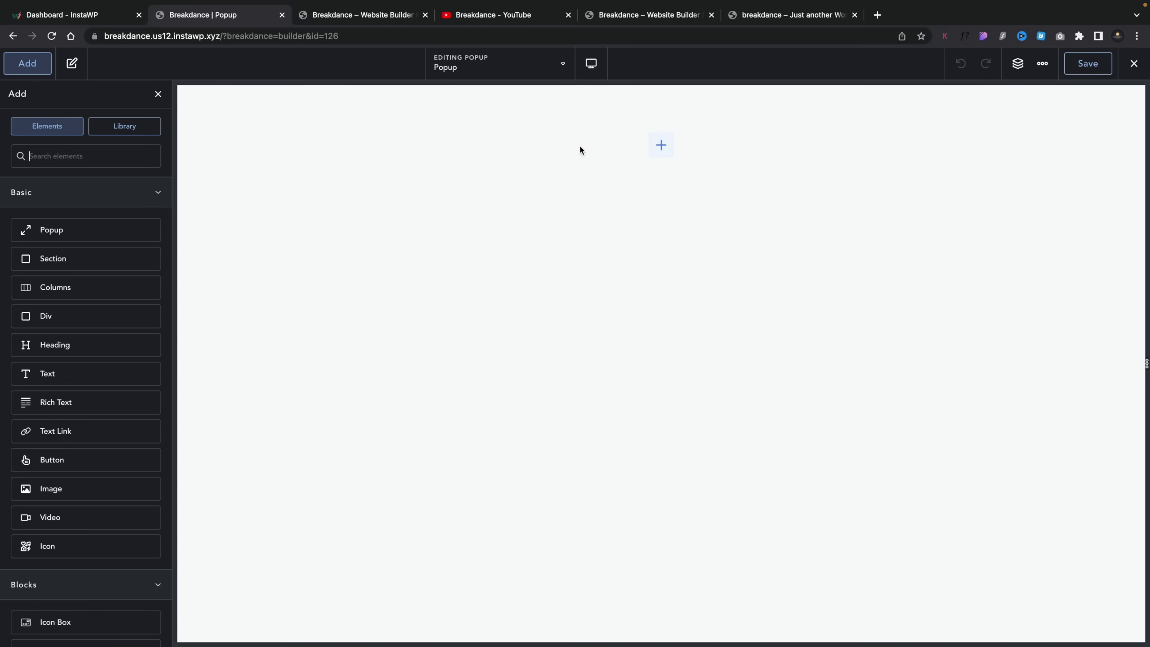
left_click(95, 230)
Add a heading inside the popup and an image below it, using the pink sunset photo over misty water from the media library.
left_click(660, 363)
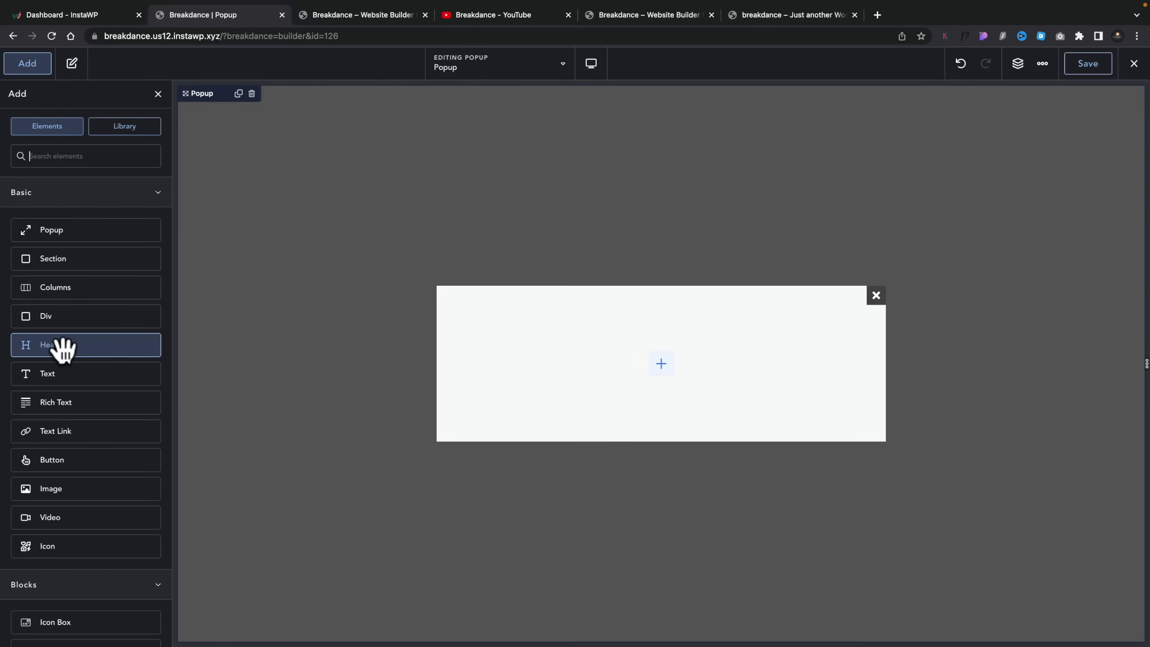
left_click_drag(56, 349, 621, 354)
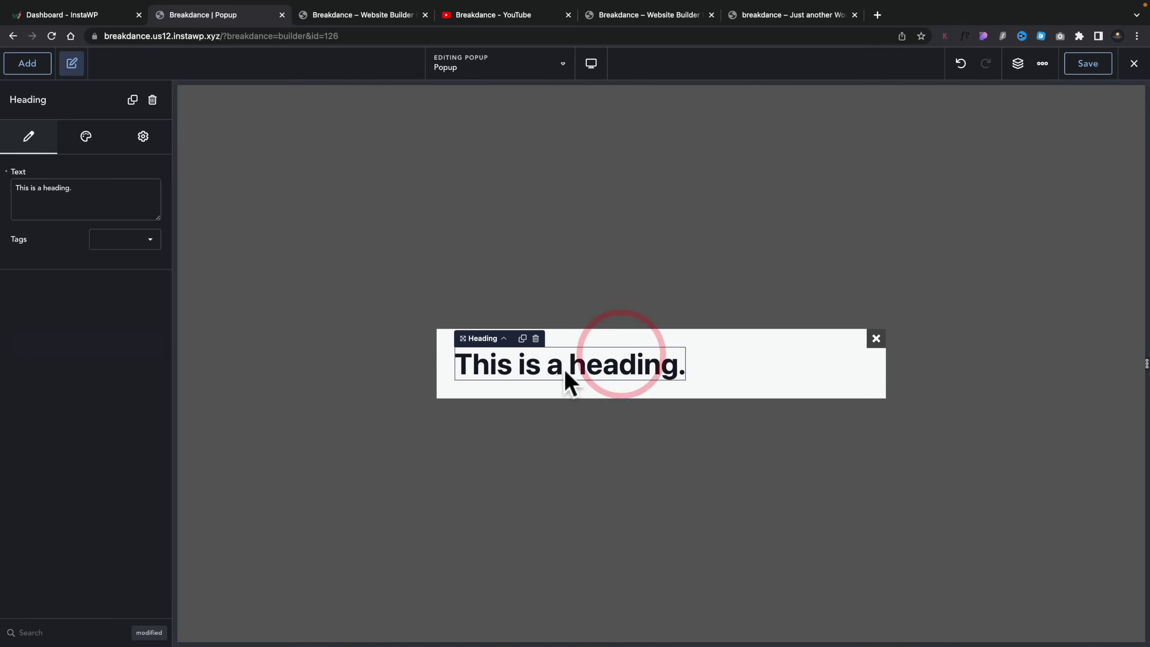
left_click(730, 372)
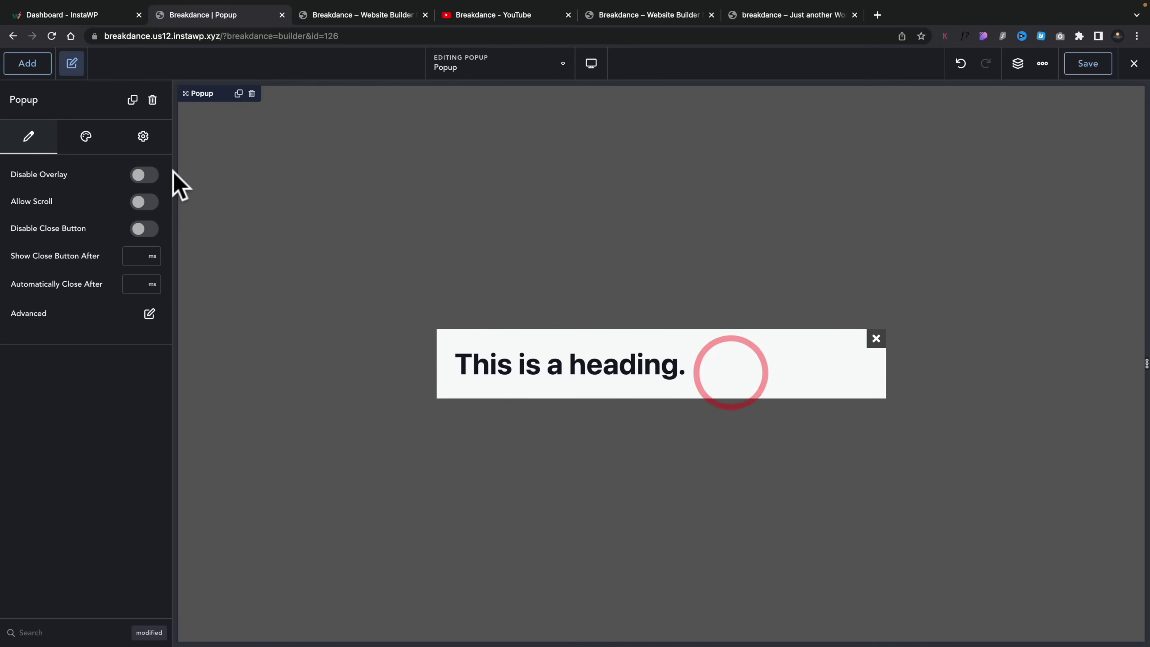
left_click(27, 62)
left_click_drag(86, 488, 666, 387)
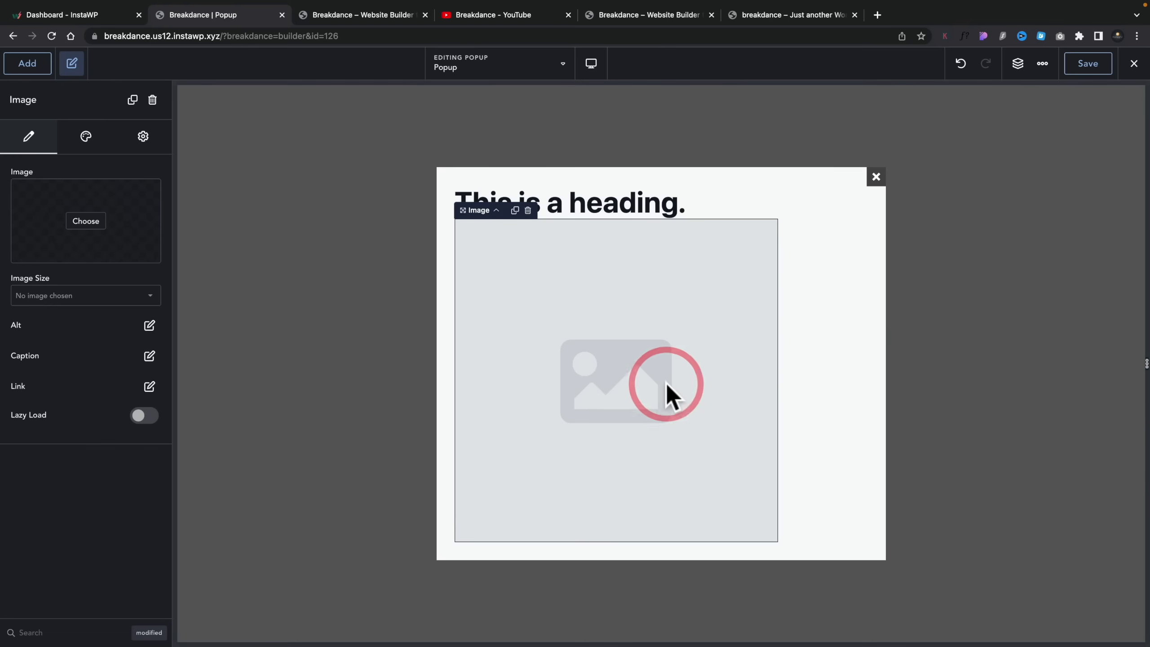
left_click(73, 225)
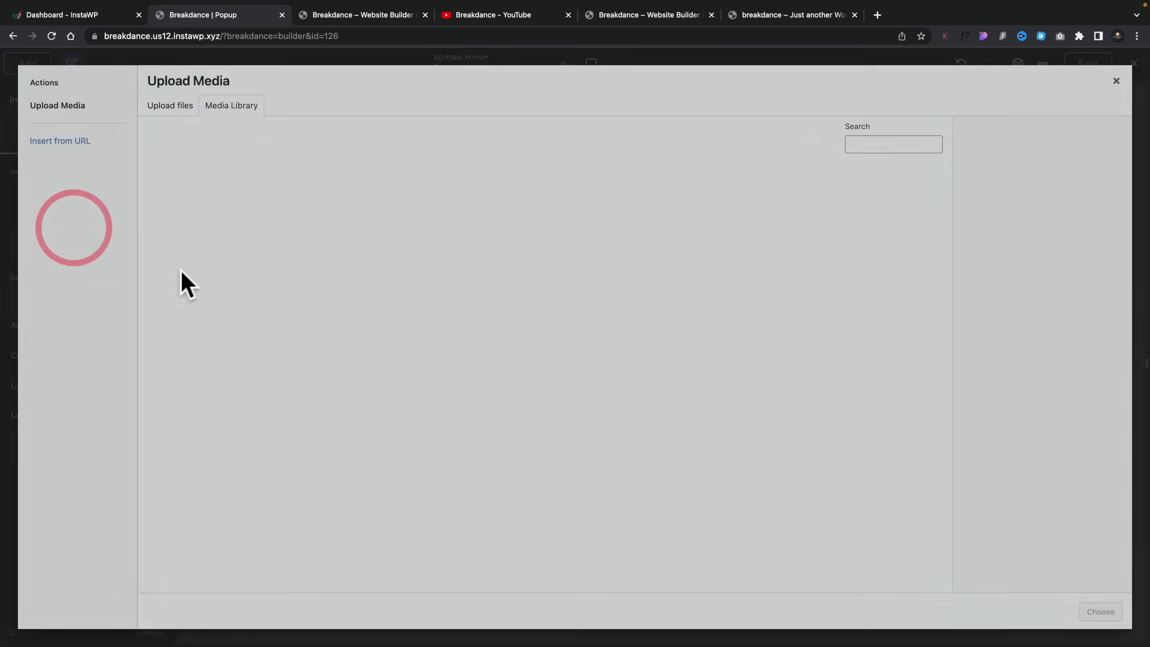
left_click(273, 208)
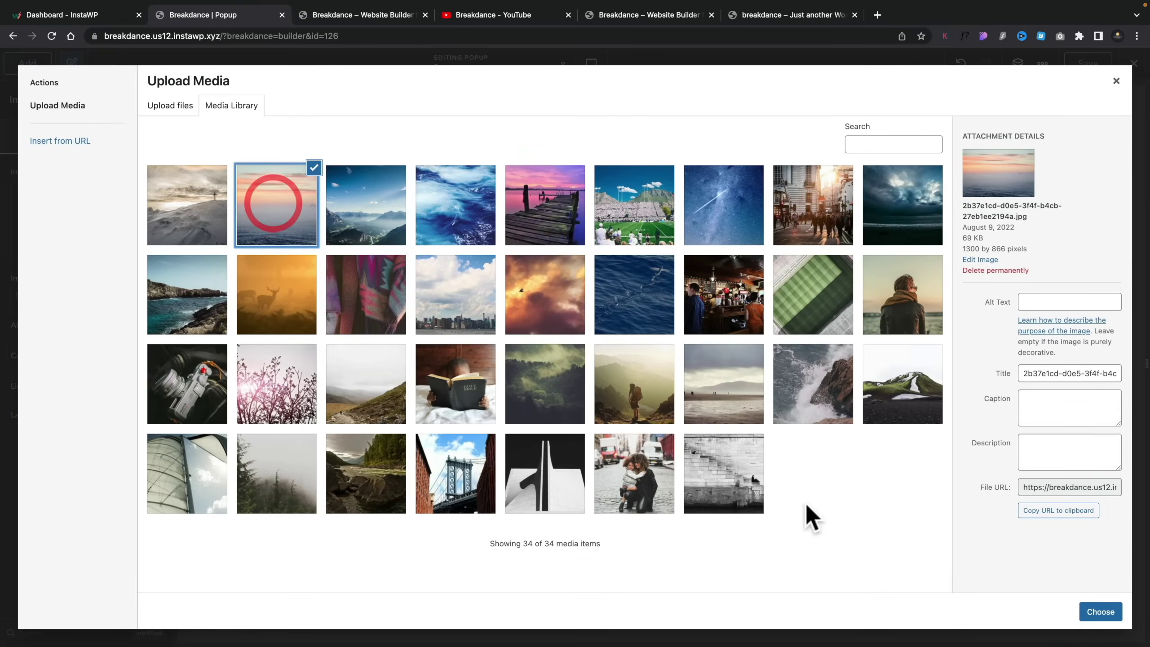
left_click(1100, 612)
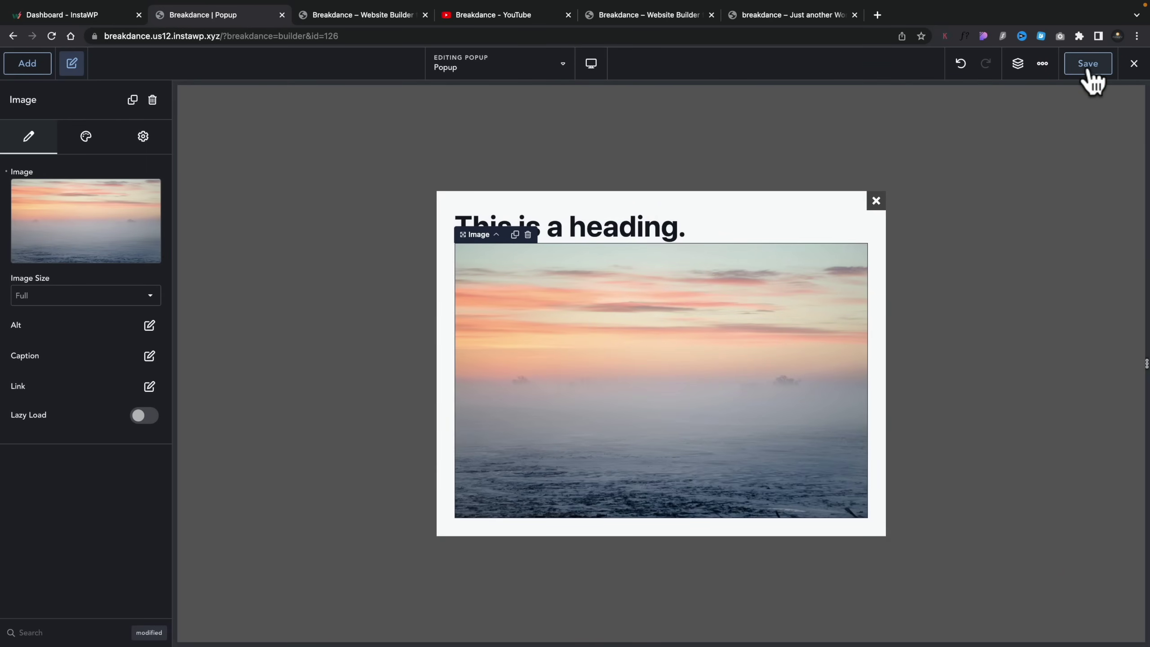
Reload the site's front end to preview the popup on page load, close it, and return to the popup editor.
left_click(788, 14)
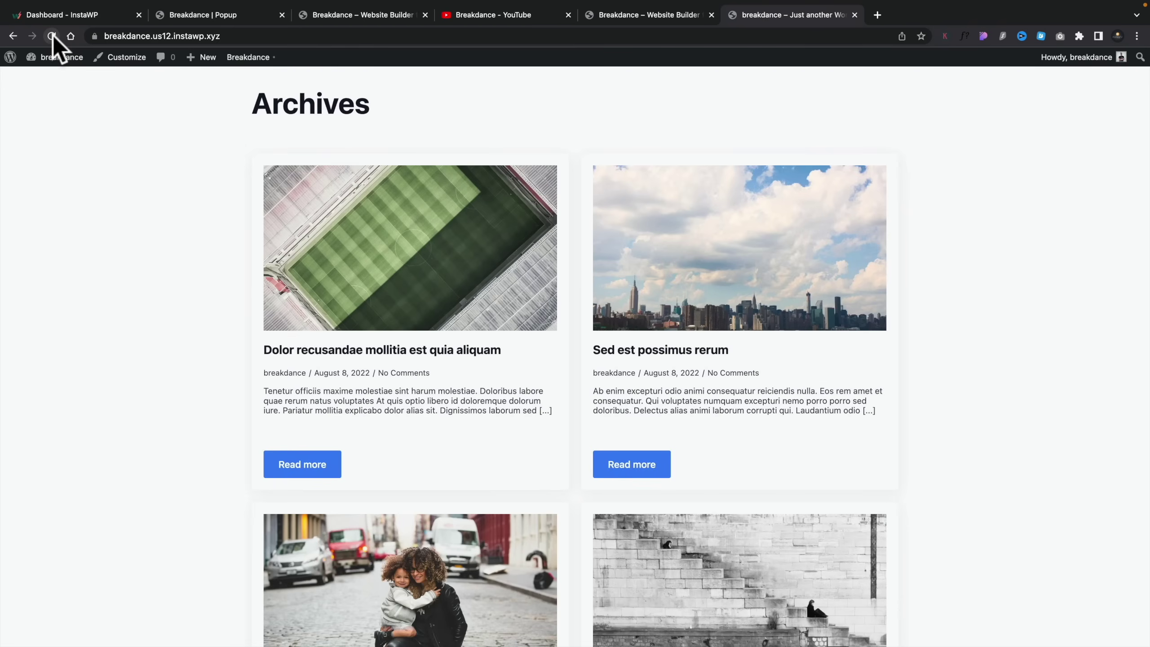
left_click(52, 34)
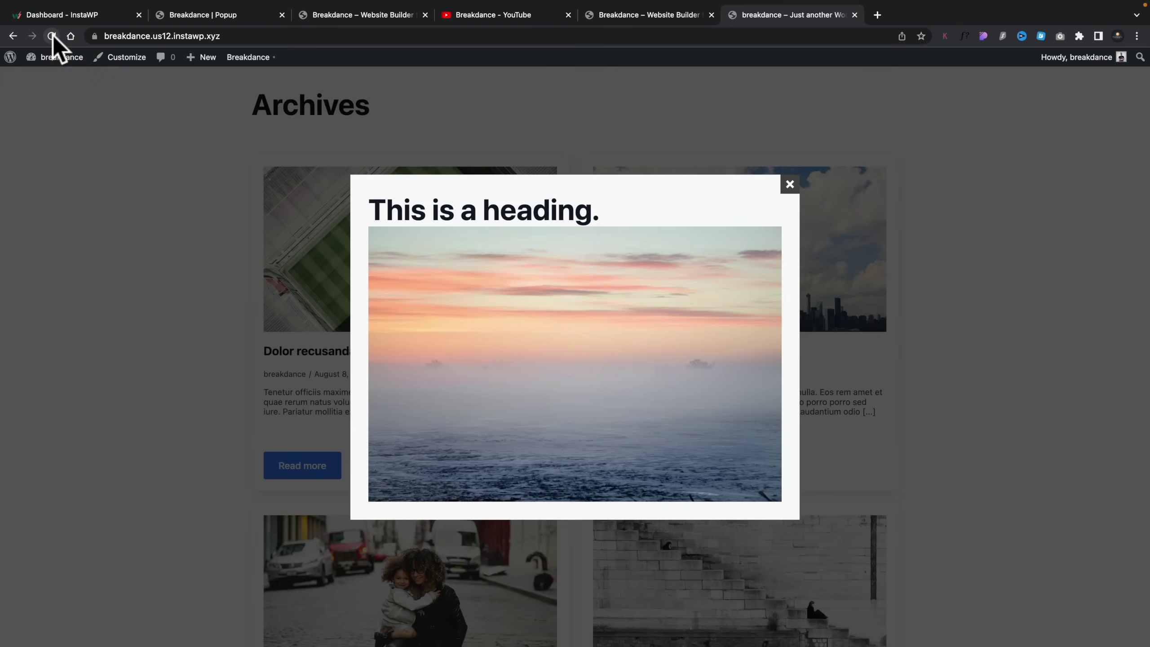
left_click(779, 186)
left_click(213, 17)
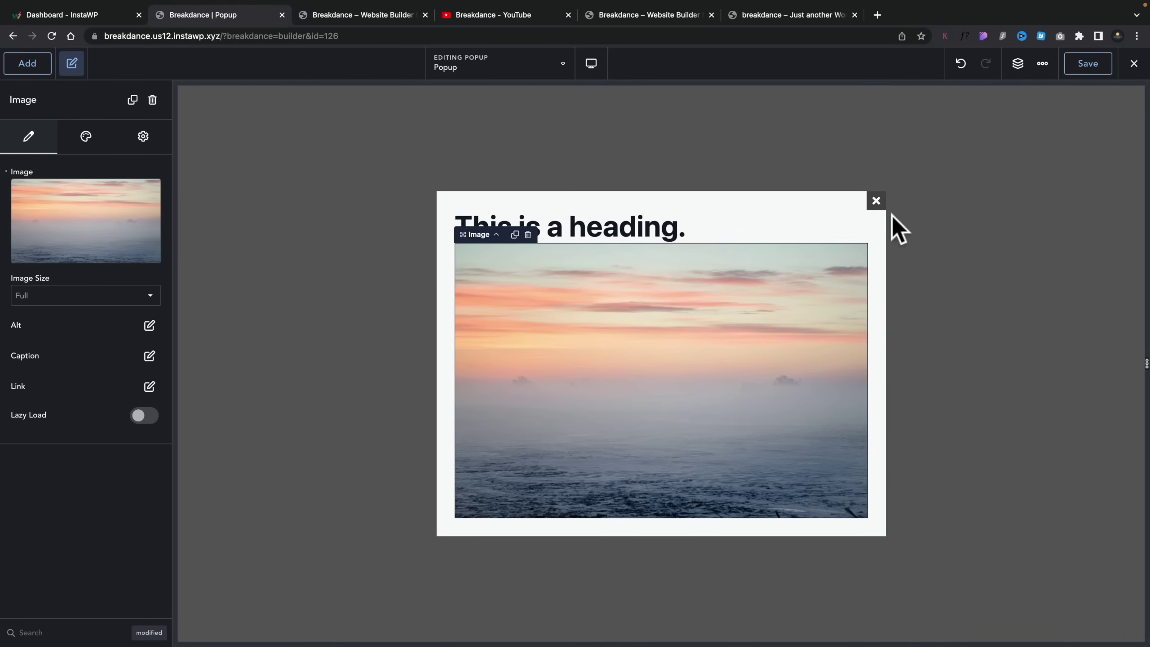
Select the Popup element in the structure and examine its content, design and advanced settings.
left_click(824, 201)
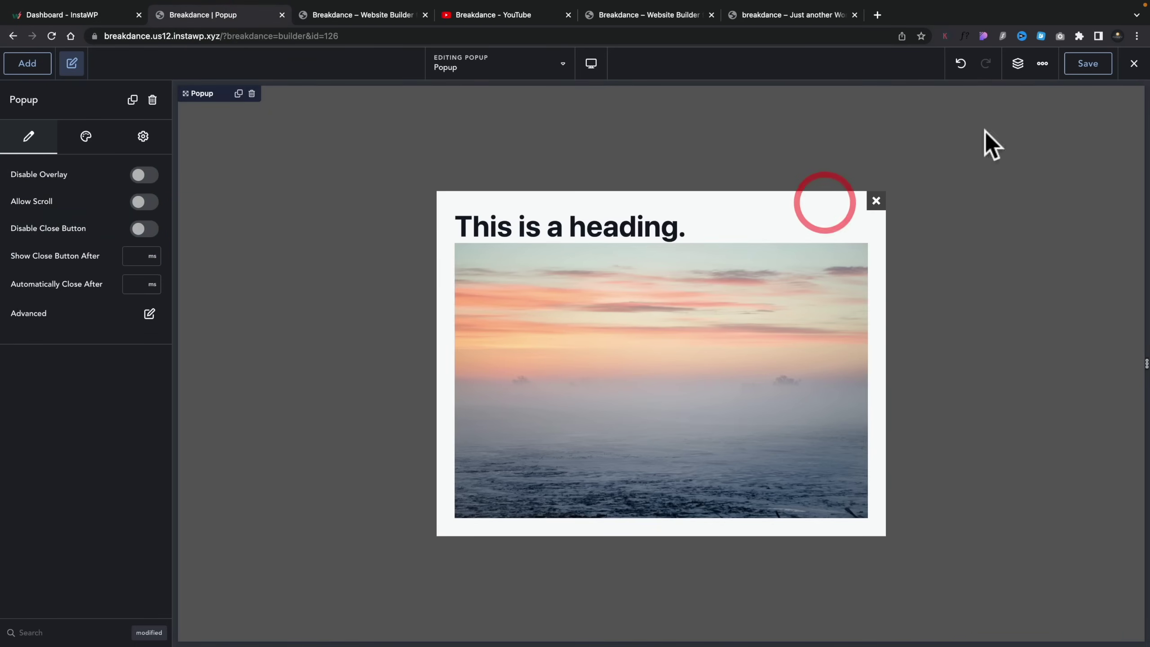
left_click(1018, 64)
left_click(1037, 123)
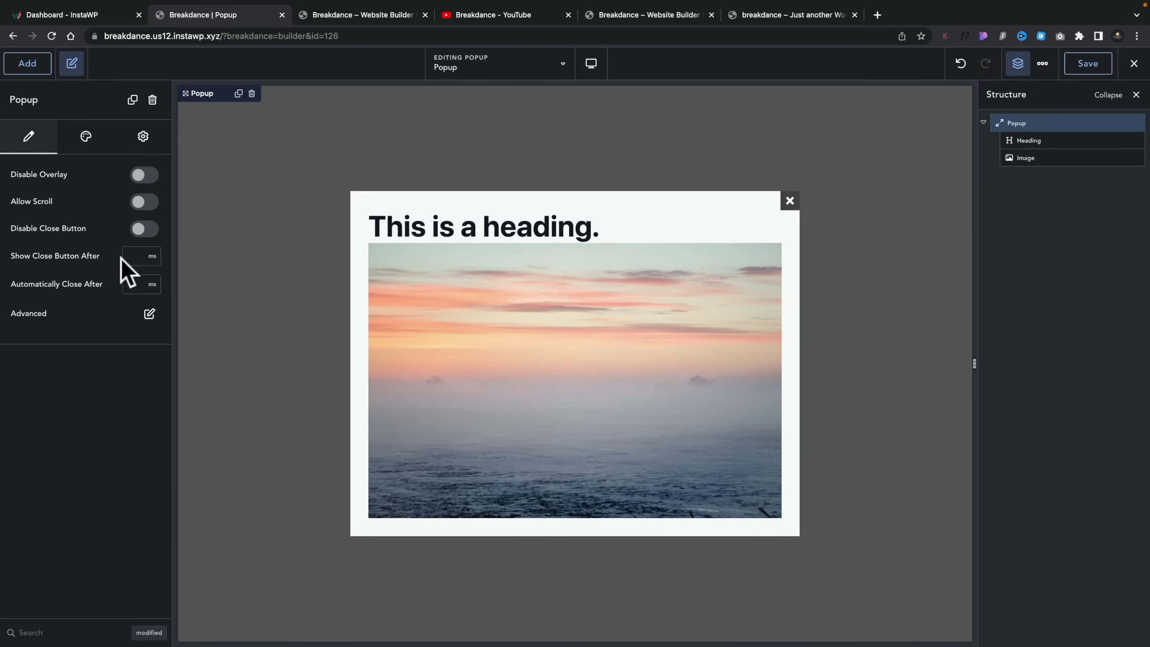
left_click(82, 139)
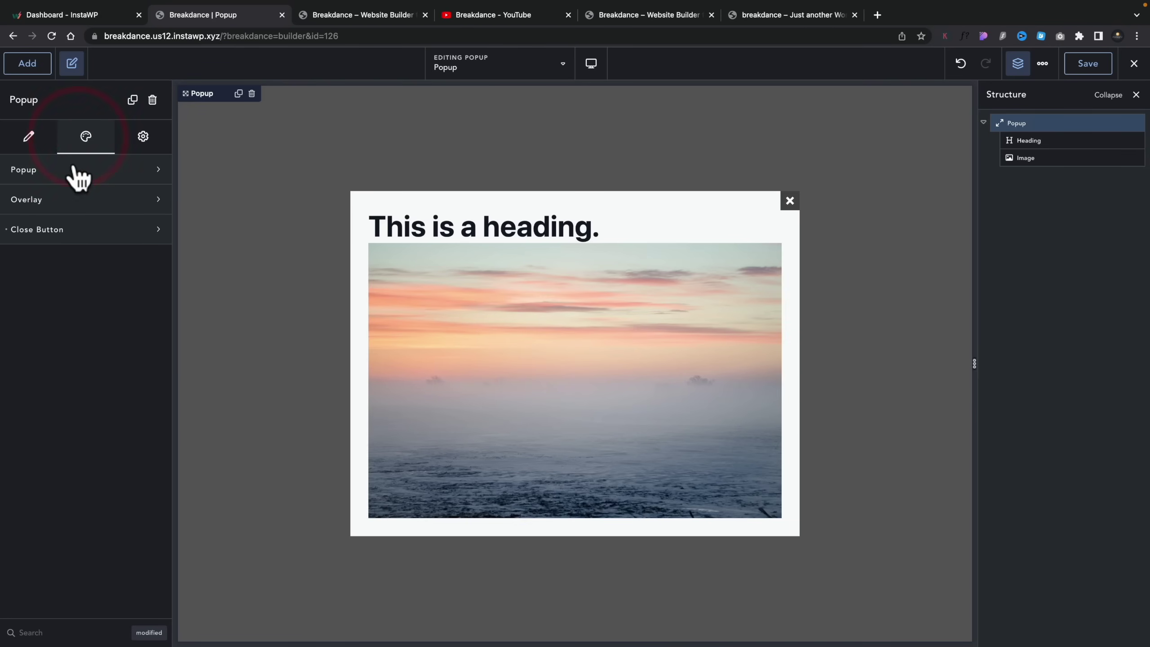
left_click(141, 144)
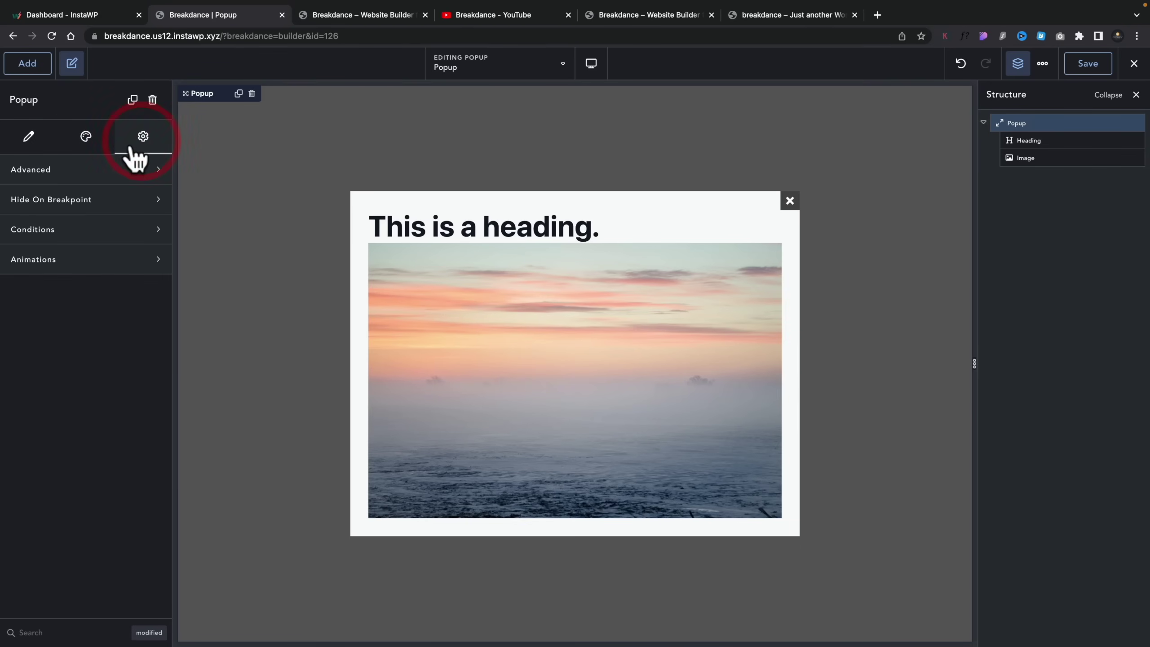
left_click(67, 171)
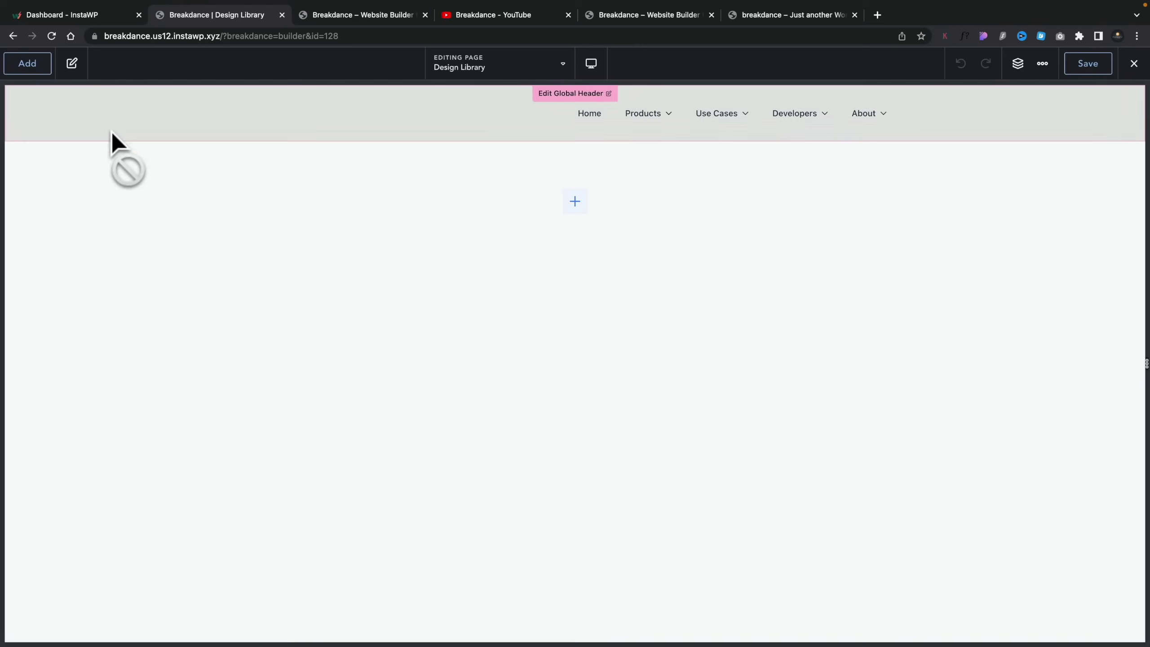
Open the design library from the Design Library page and look through the Notifications designs in Element Demos Beta.
left_click(27, 63)
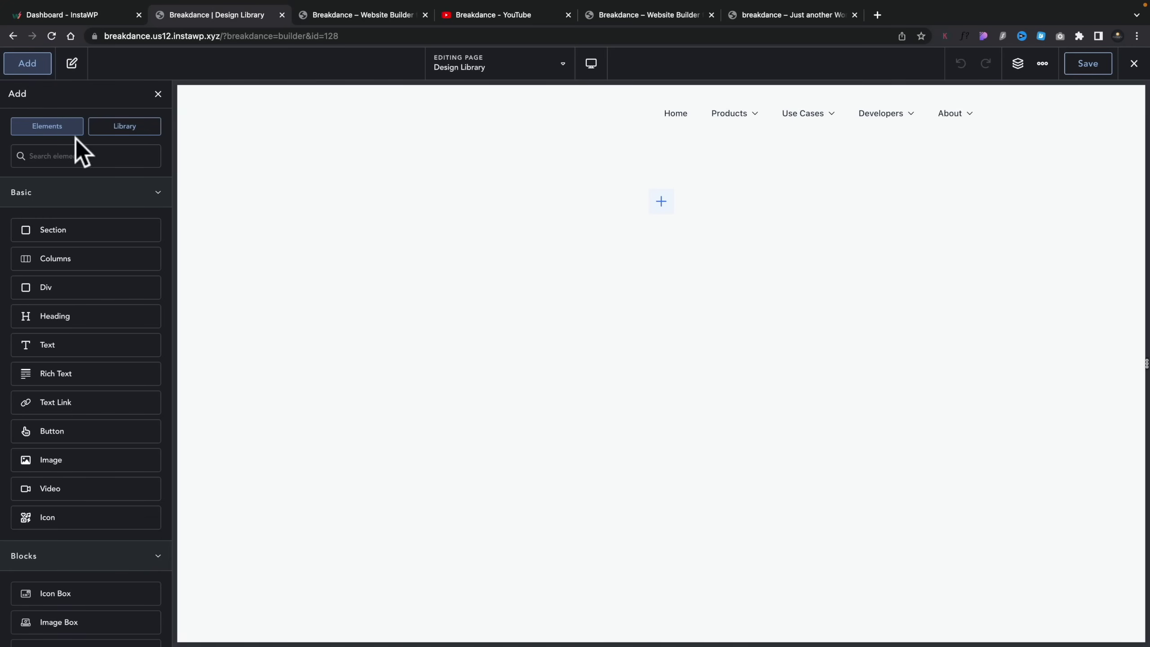
left_click(123, 132)
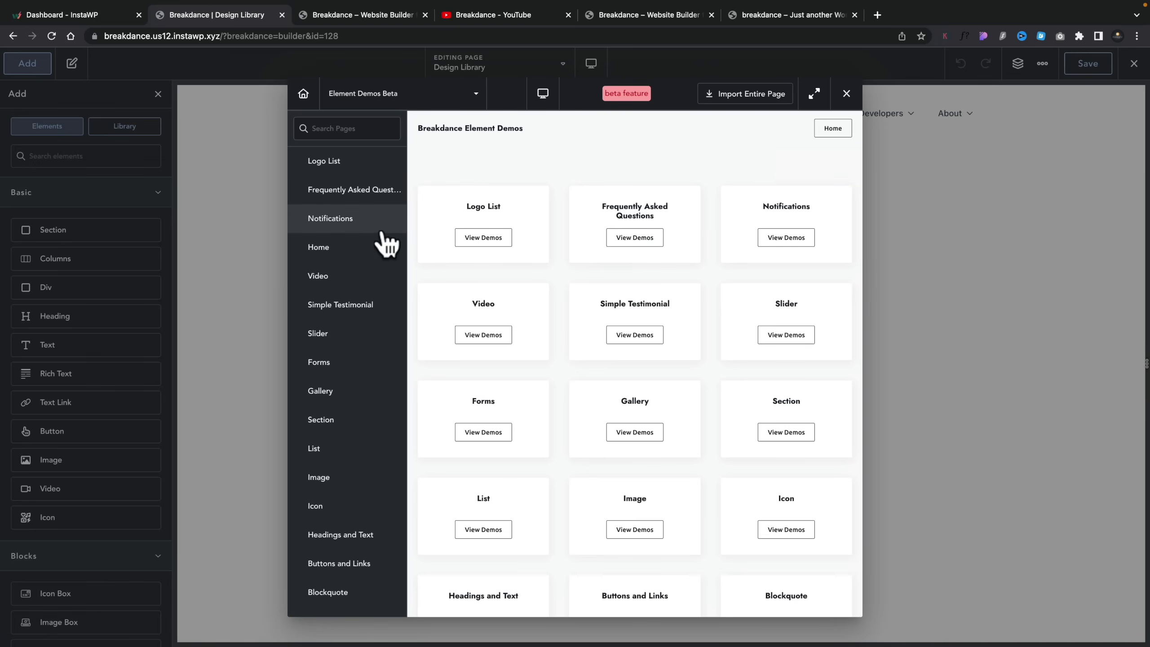
left_click(340, 222)
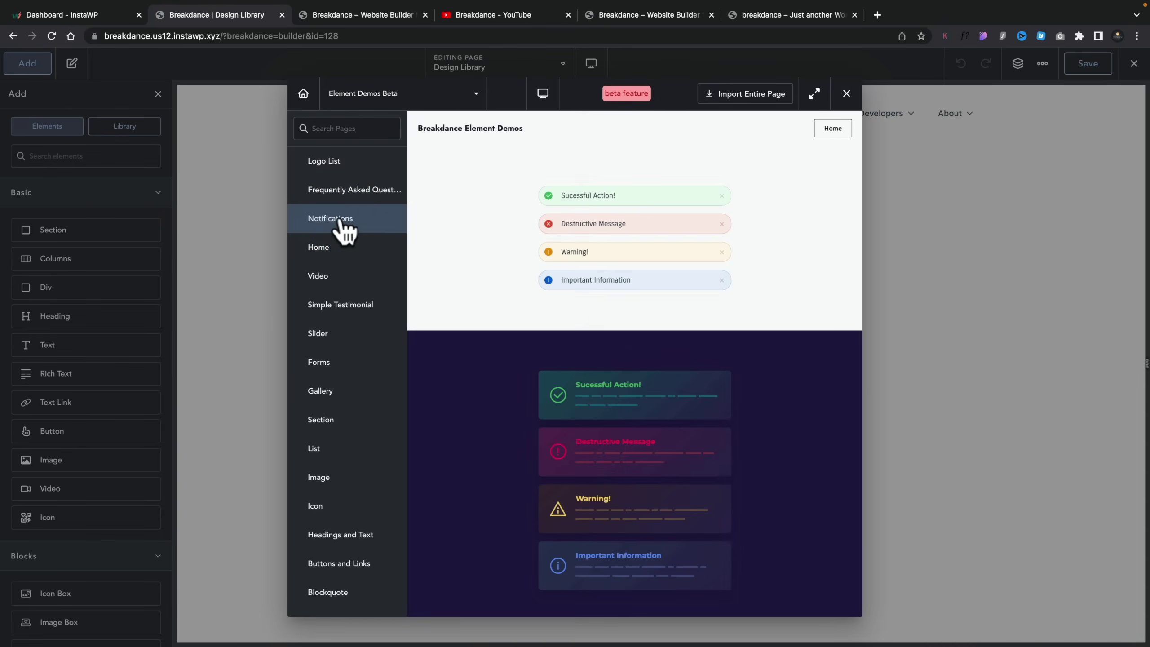
scroll(513, 342, "down", 8)
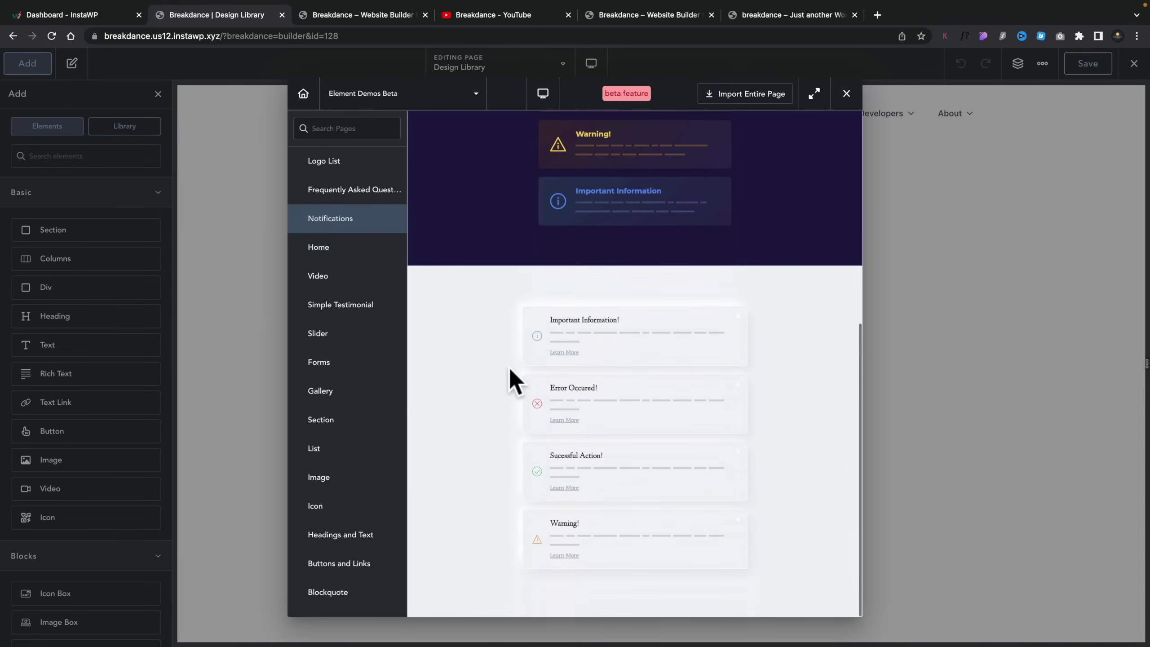
scroll(510, 376, "up", 4)
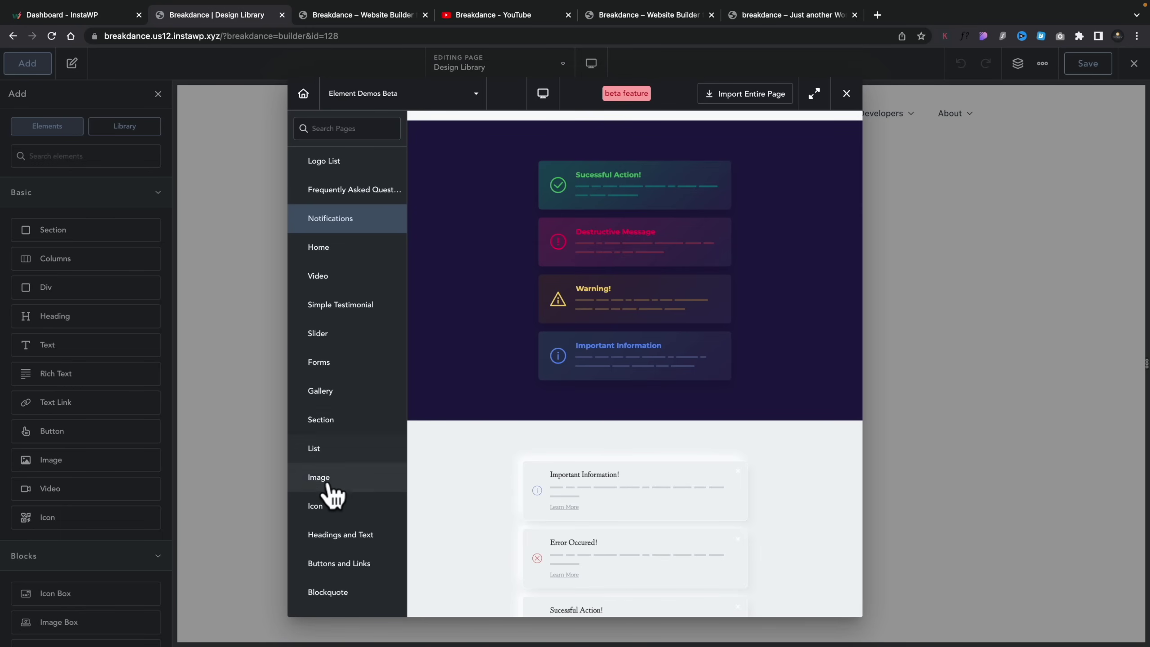
Add the "Section with Animated Gradient" design from the Section demos to the page.
left_click(324, 429)
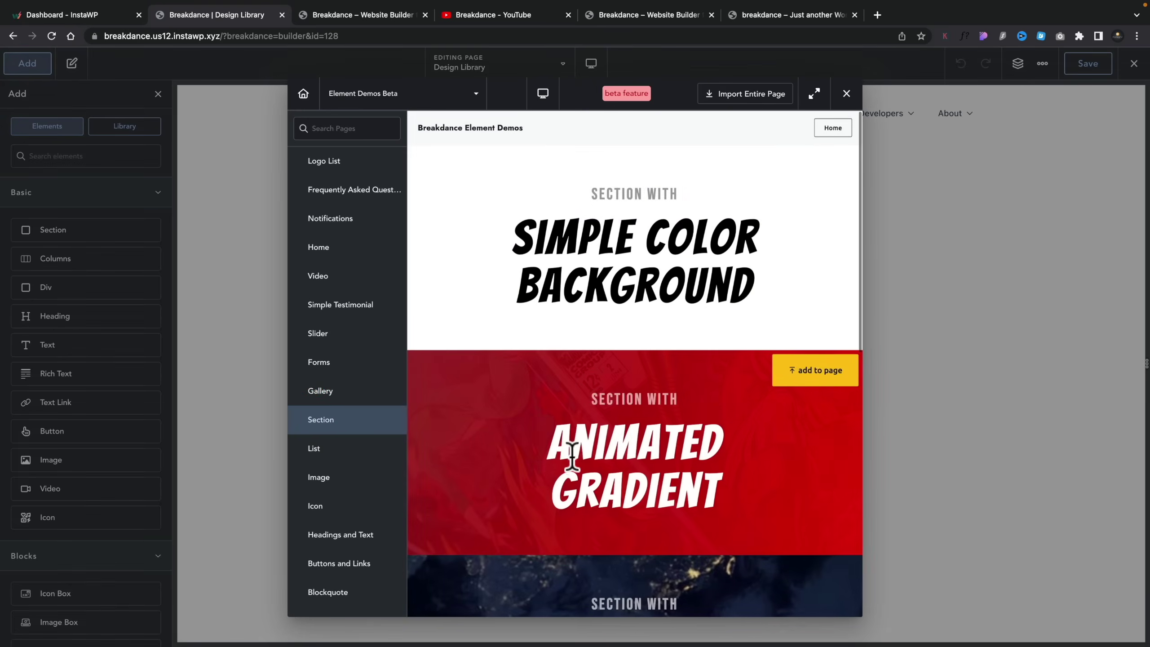
scroll(572, 455, "down", 3)
scroll(688, 462, "down", 1)
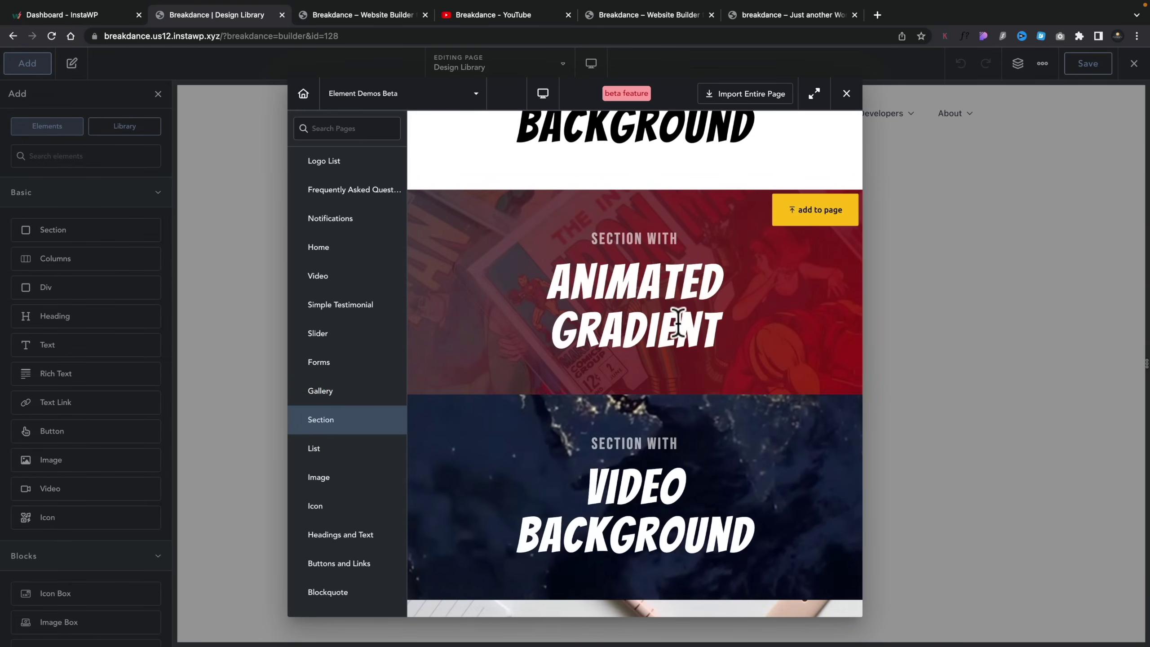
left_click(799, 217)
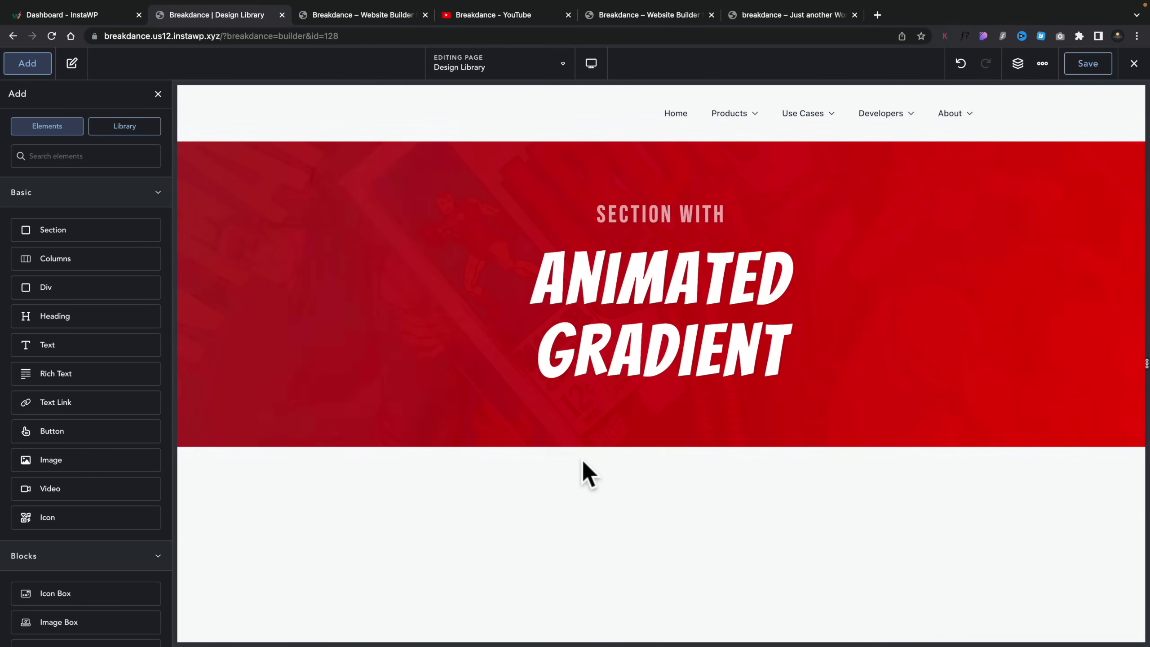
Examine the imported section's structure, its text and heading elements, and the section's design settings.
left_click(723, 185)
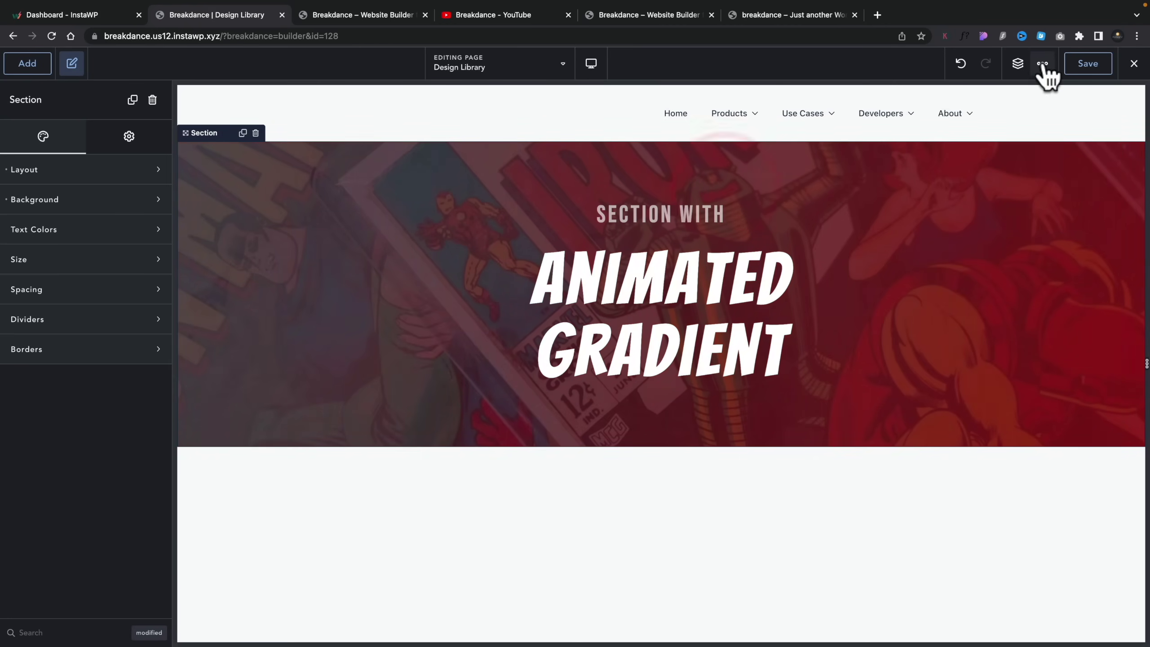
left_click(1018, 62)
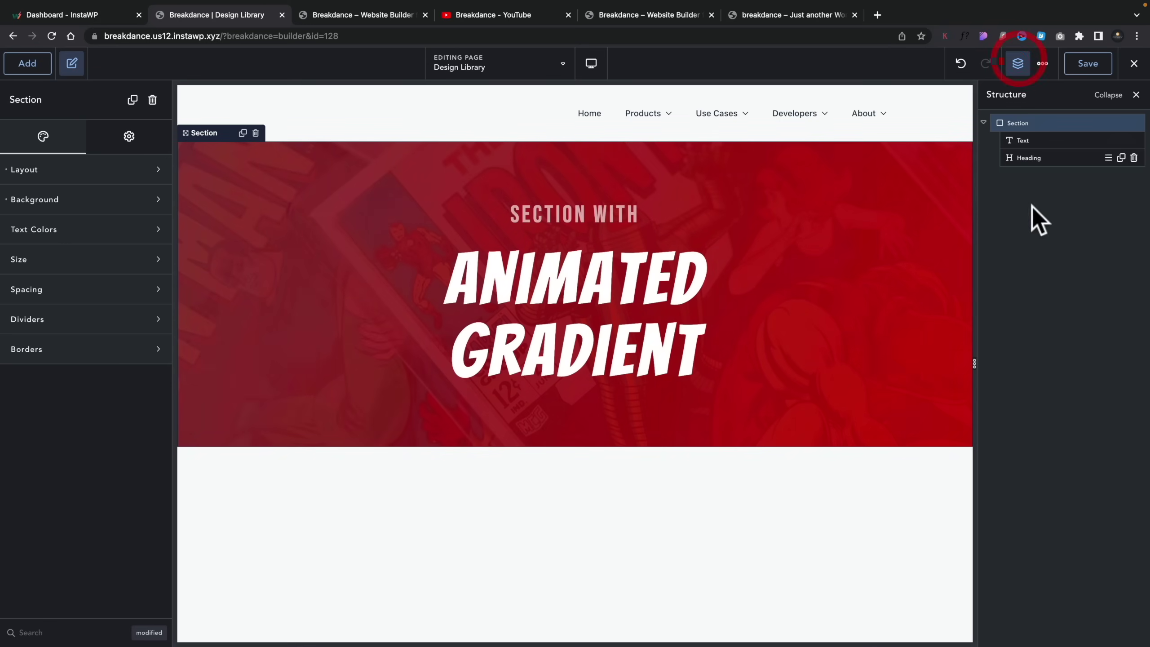
left_click(1041, 141)
left_click(1045, 156)
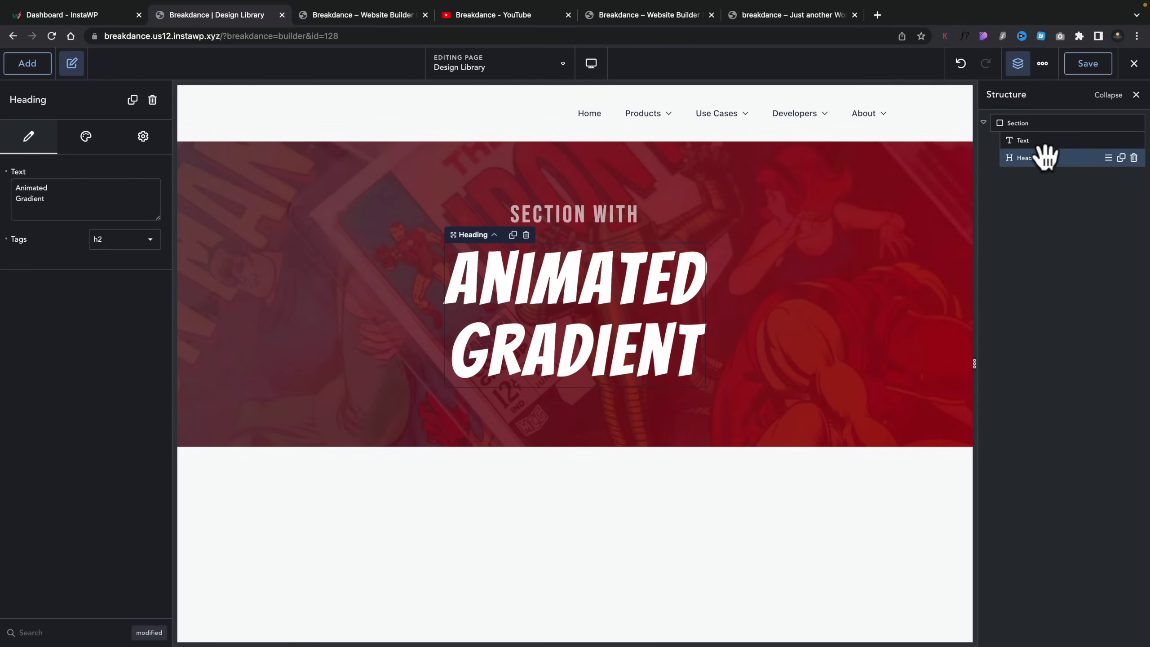
left_click(1039, 122)
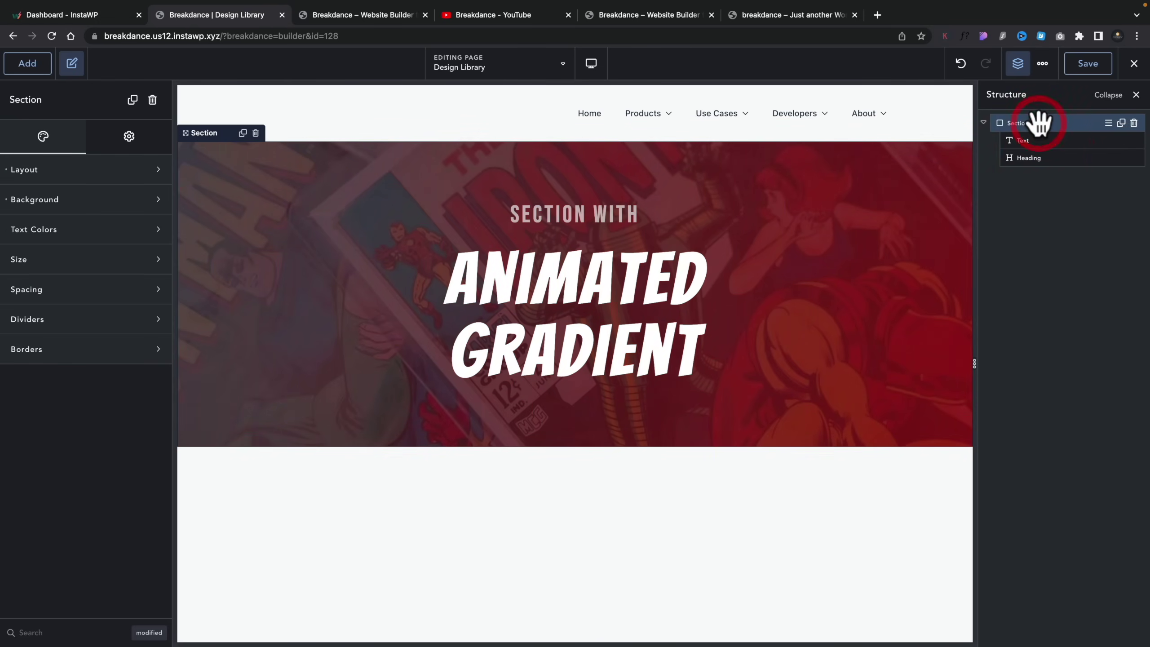
left_click(126, 171)
left_click(78, 338)
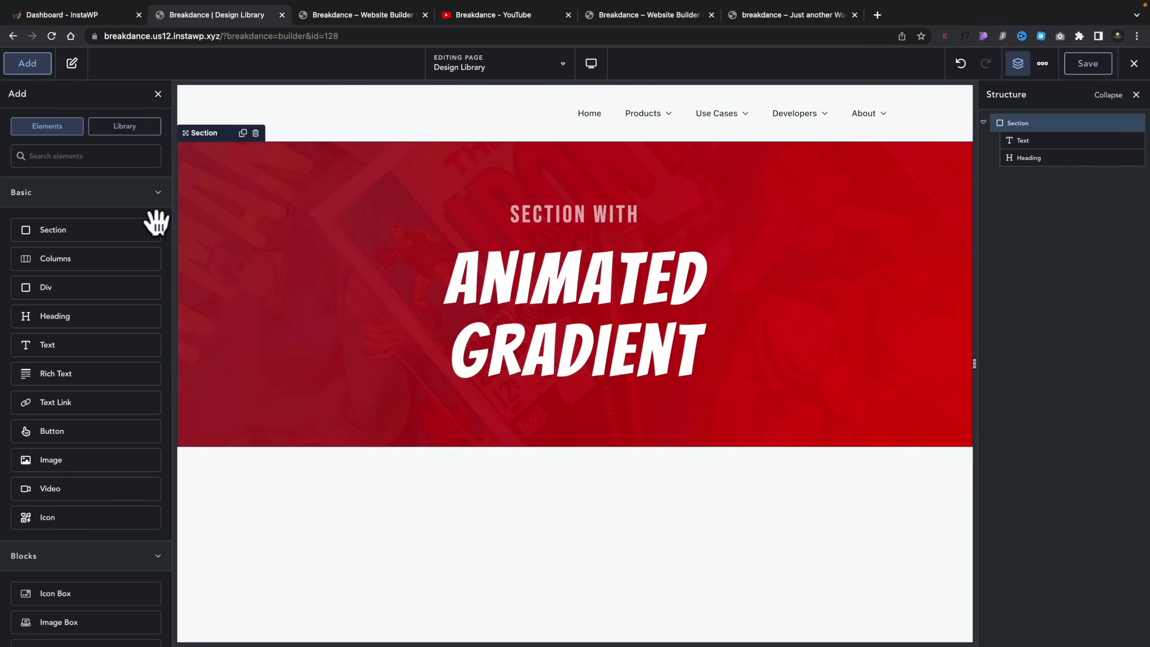
Reopen the design library and switch its source to This Website to view the site's own pages.
left_click(138, 126)
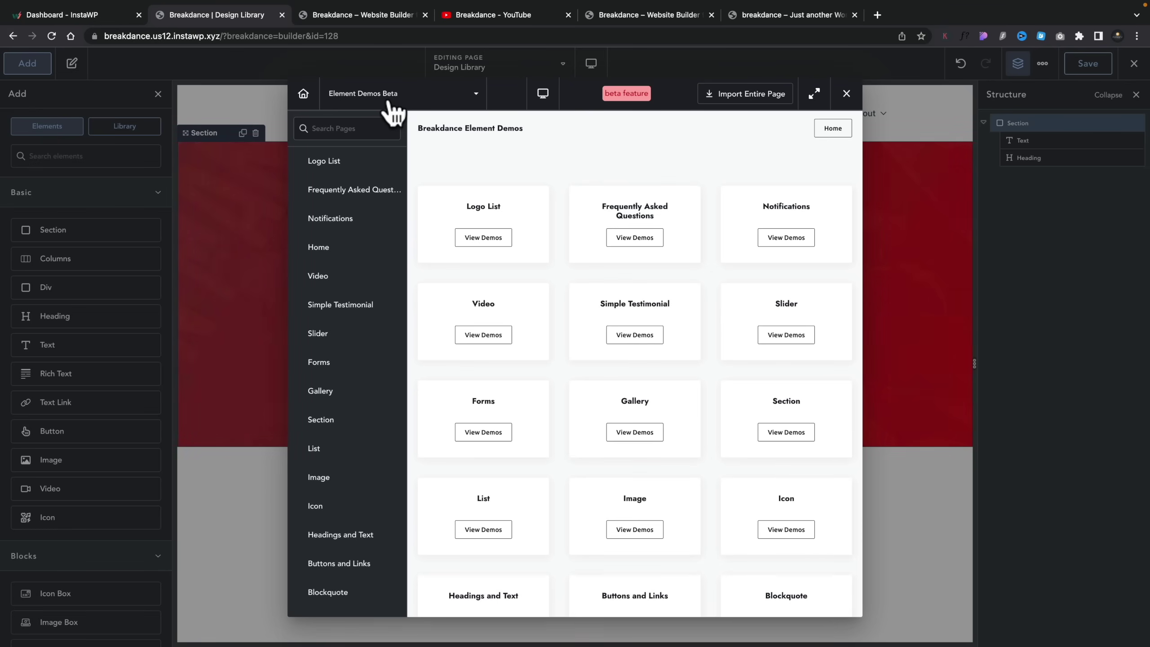
left_click(476, 96)
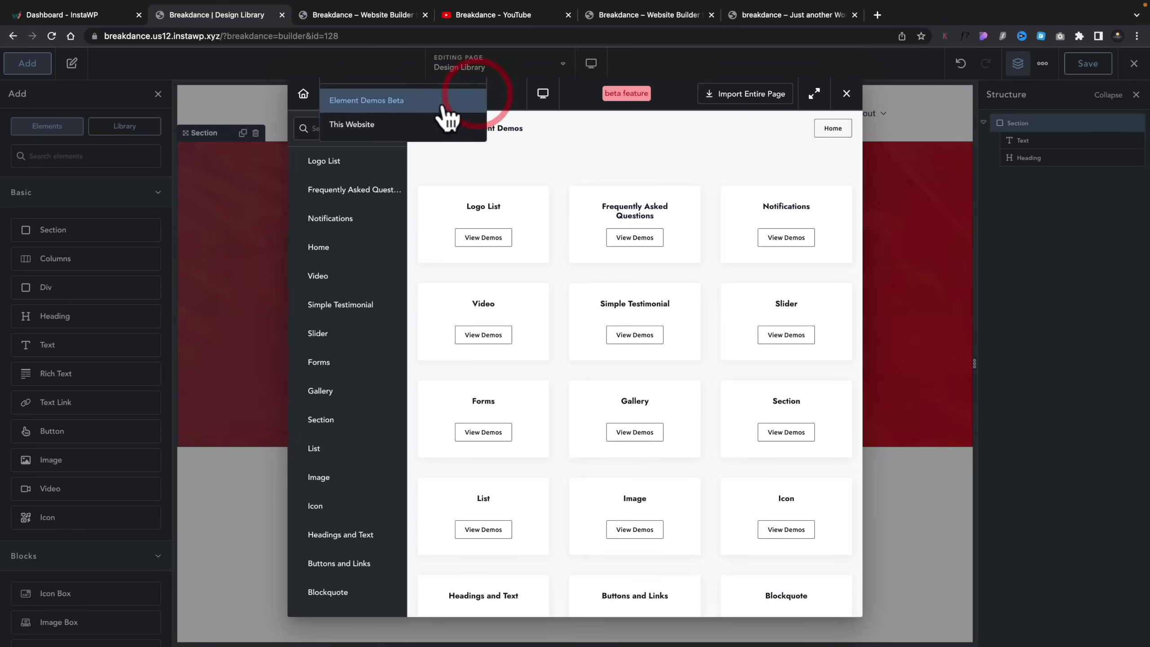
left_click(382, 127)
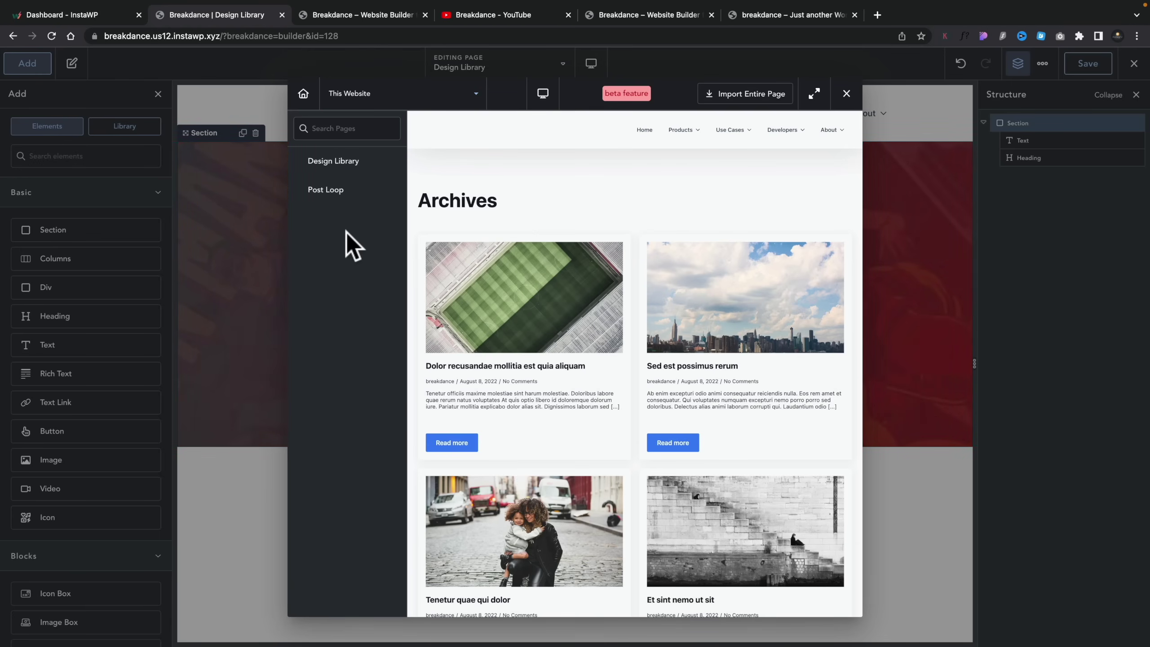
Preview the site's own pages in the design library and add the post grid section from the Post Loop page.
left_click(331, 162)
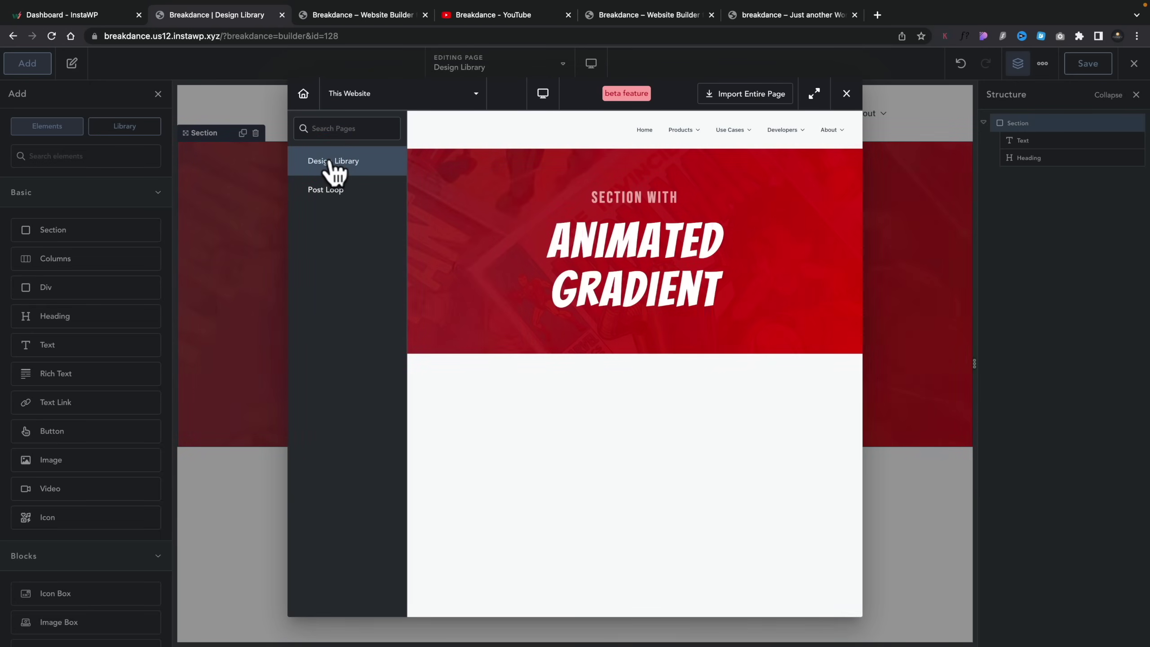
left_click(343, 193)
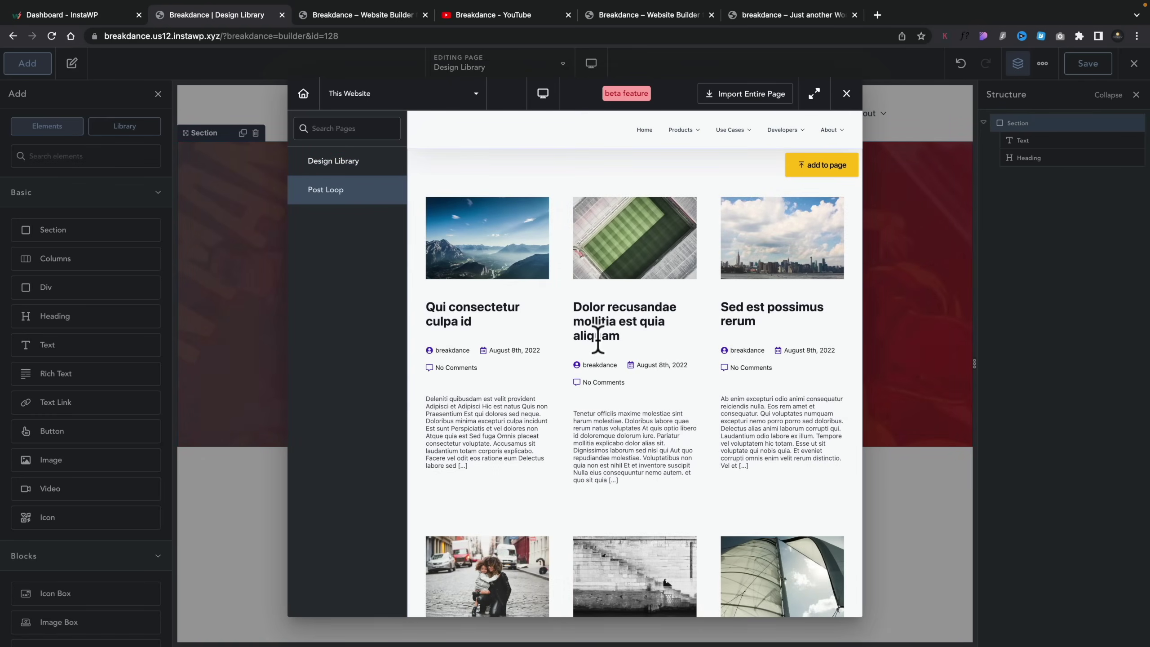
left_click(828, 166)
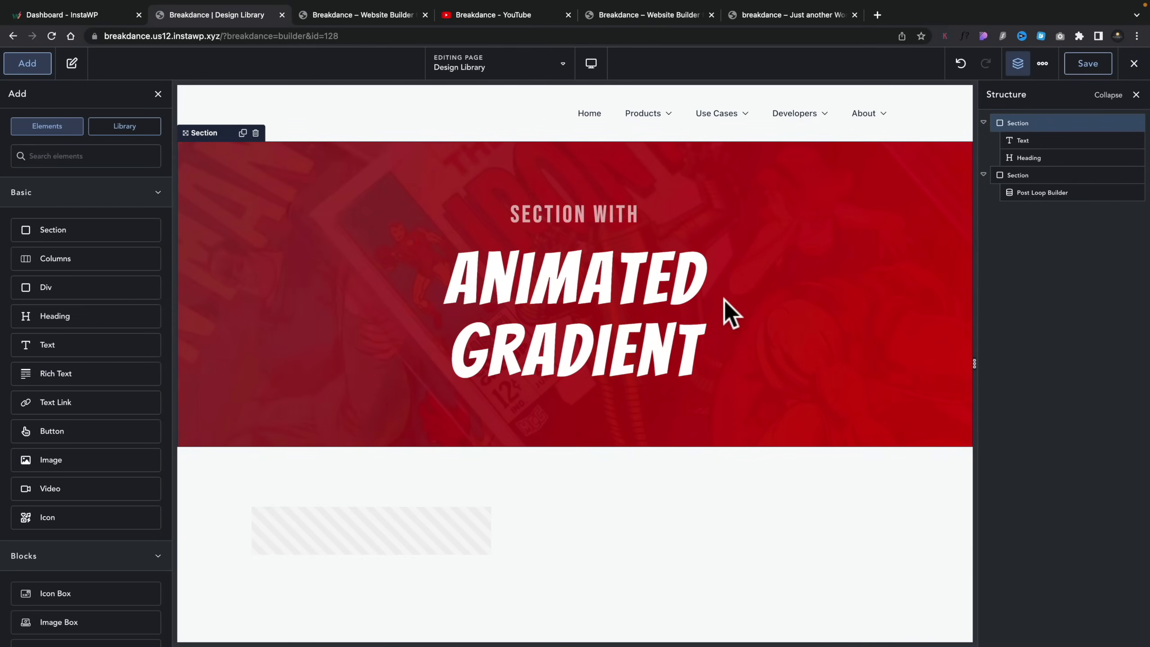
scroll(715, 322, "down", 10)
scroll(715, 322, "up", 4)
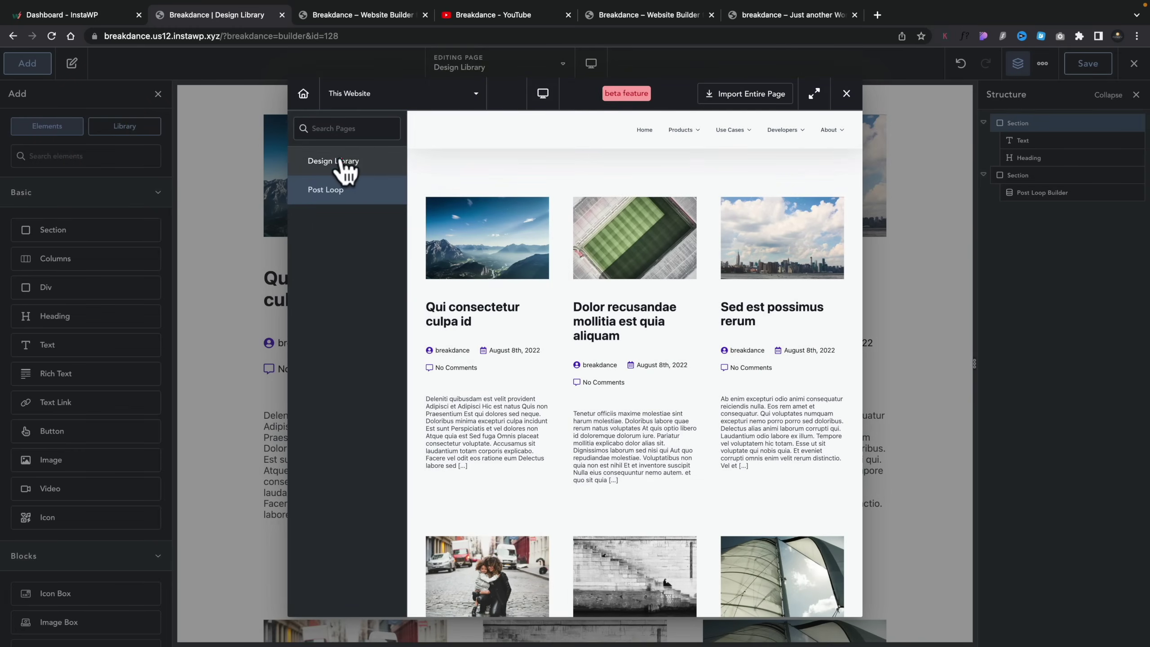
Preview the site's Design Library page as a source for whole-page import and close the design library.
left_click(357, 163)
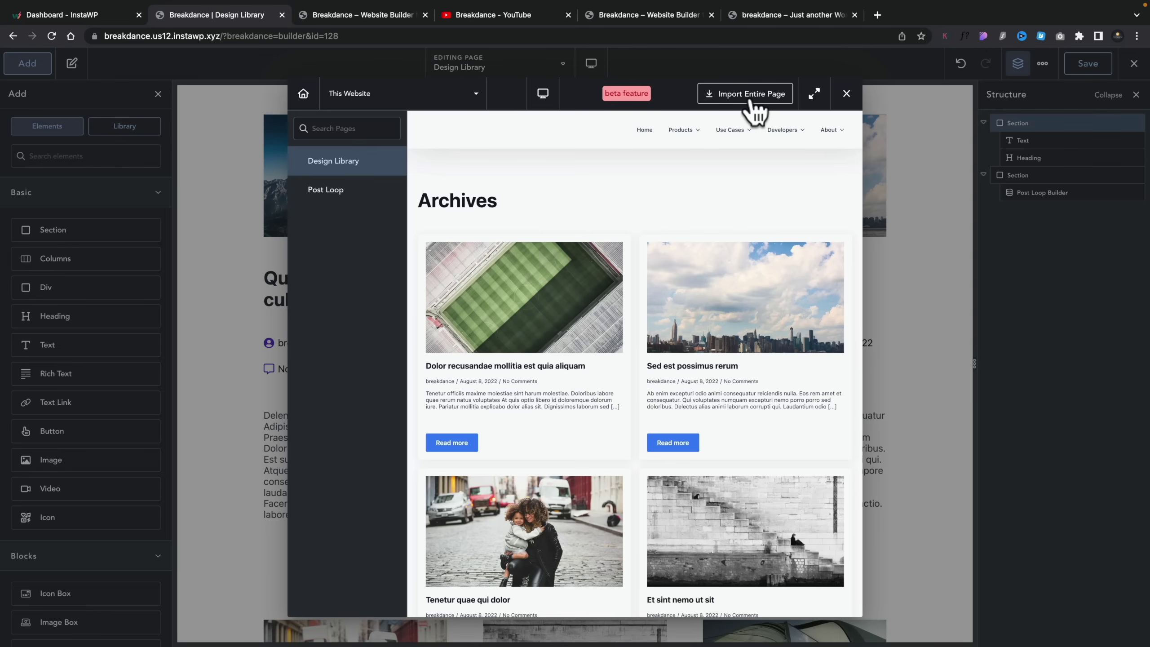
left_click(765, 97)
left_click(1086, 65)
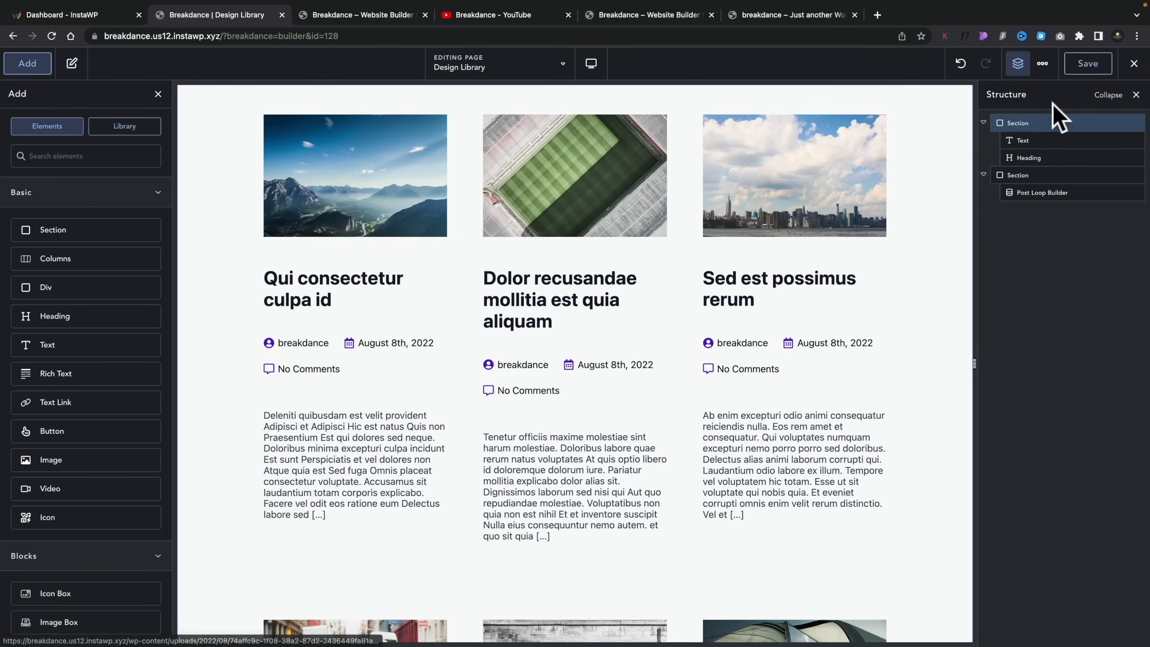
Exit to the WordPress admin and turn this website into a design set in Breakdance's Design Library settings, saving the changes.
left_click(1100, 116)
left_click(13, 75)
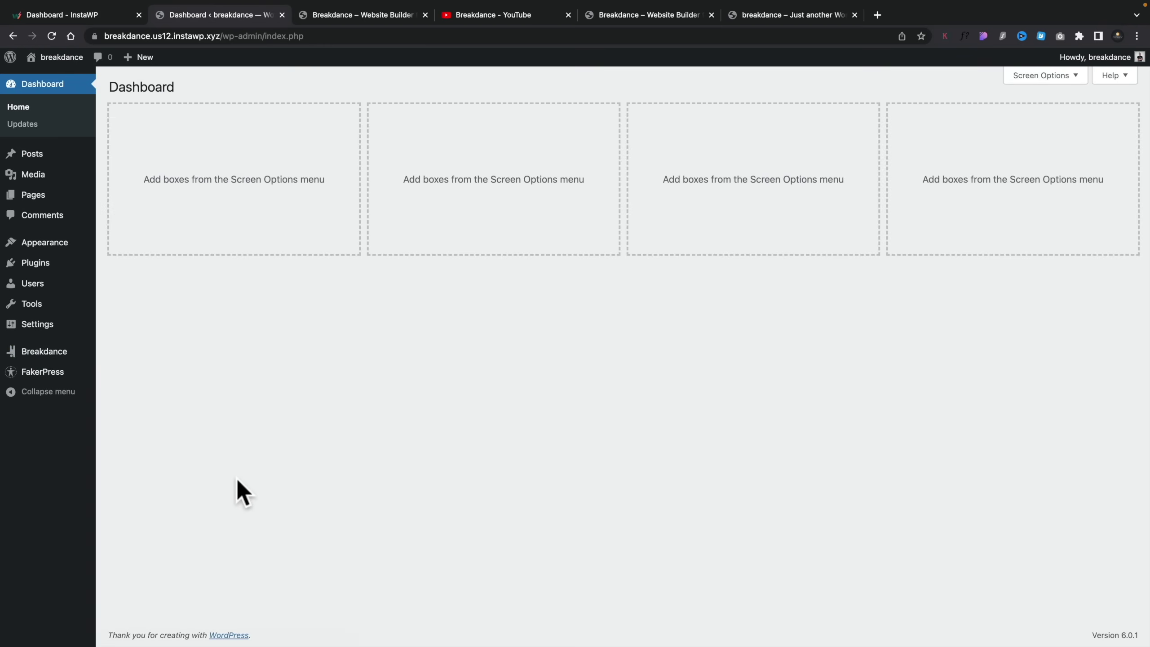
mouse_move(59, 358)
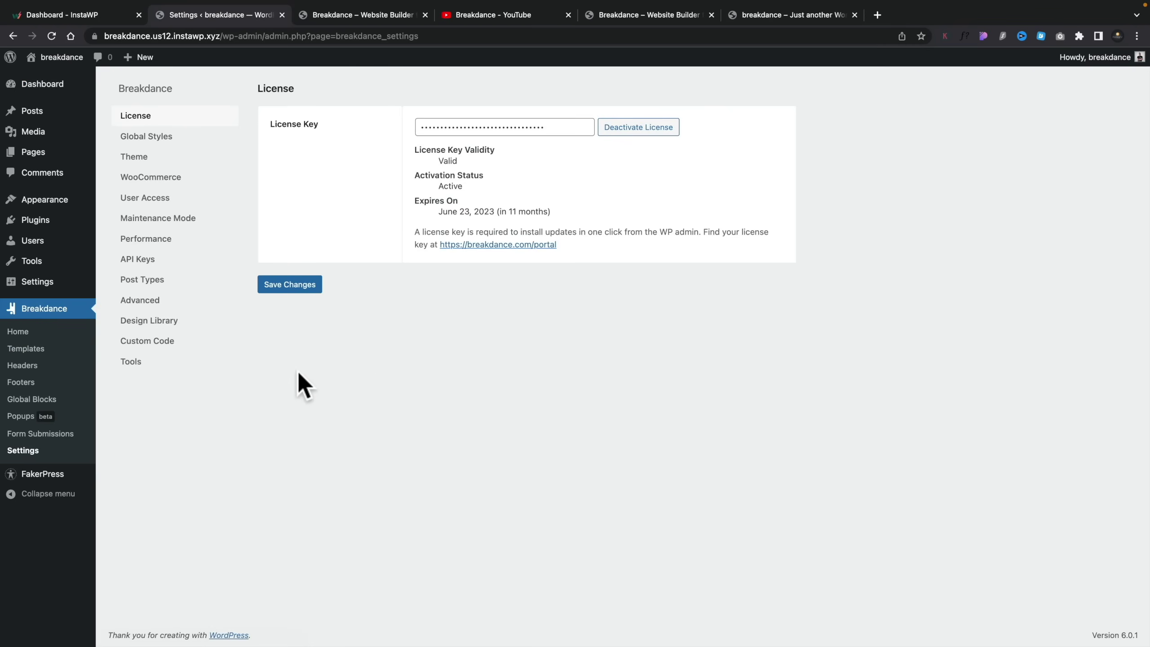
left_click(169, 321)
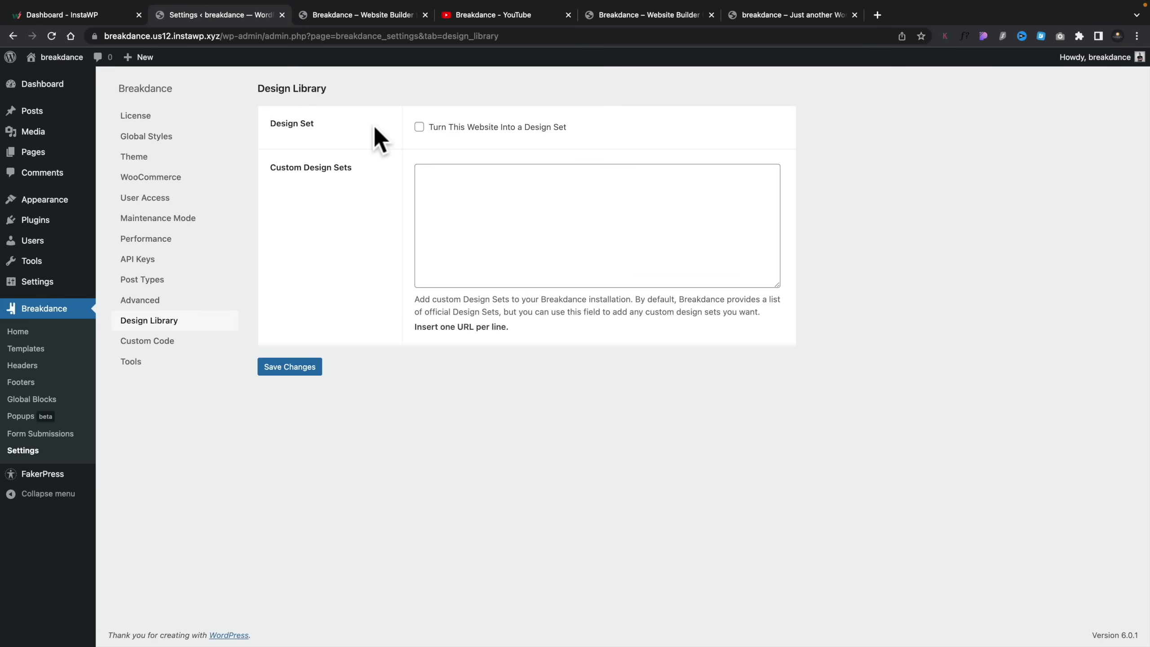
left_click(419, 127)
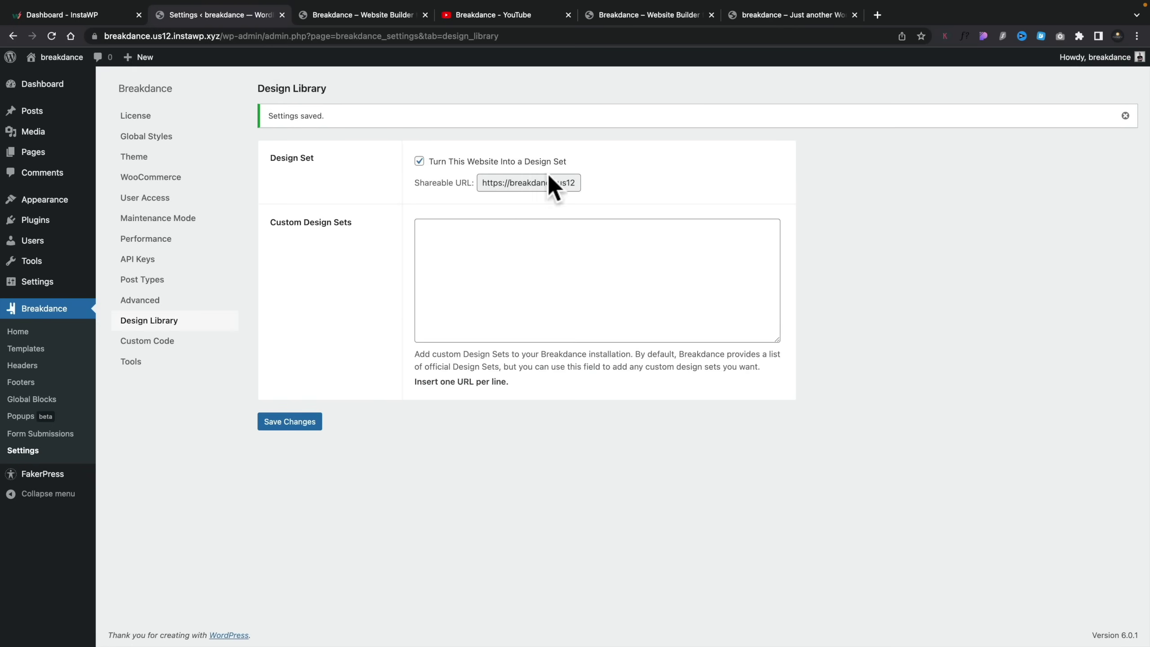
left_click(520, 183)
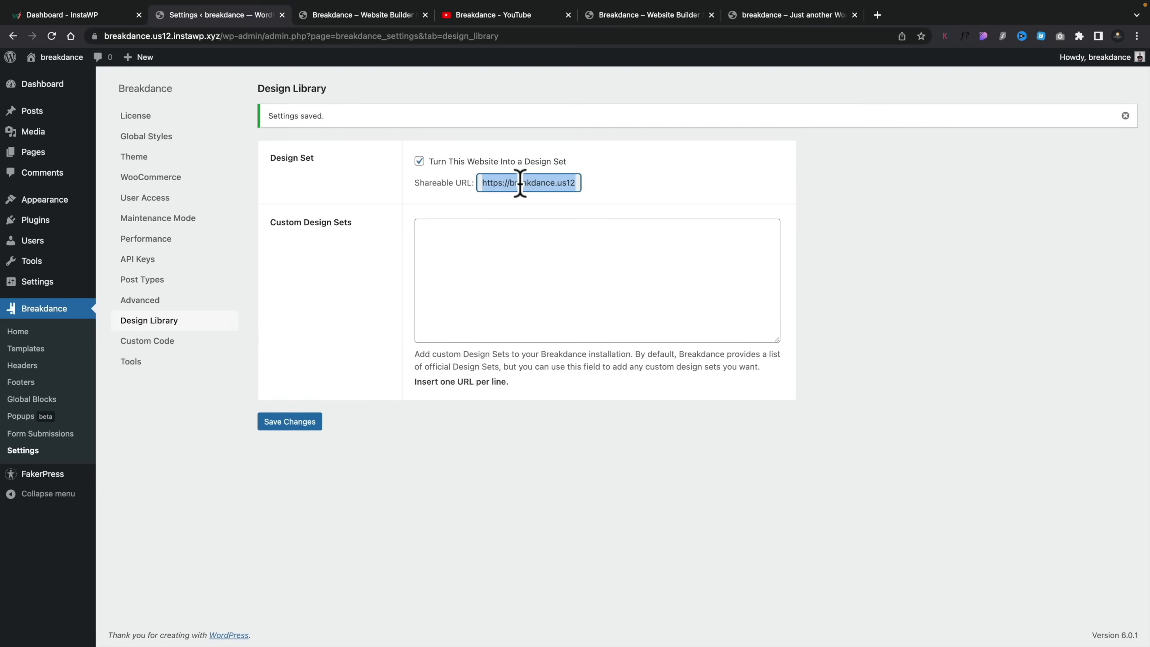
left_click(452, 233)
left_click(450, 233)
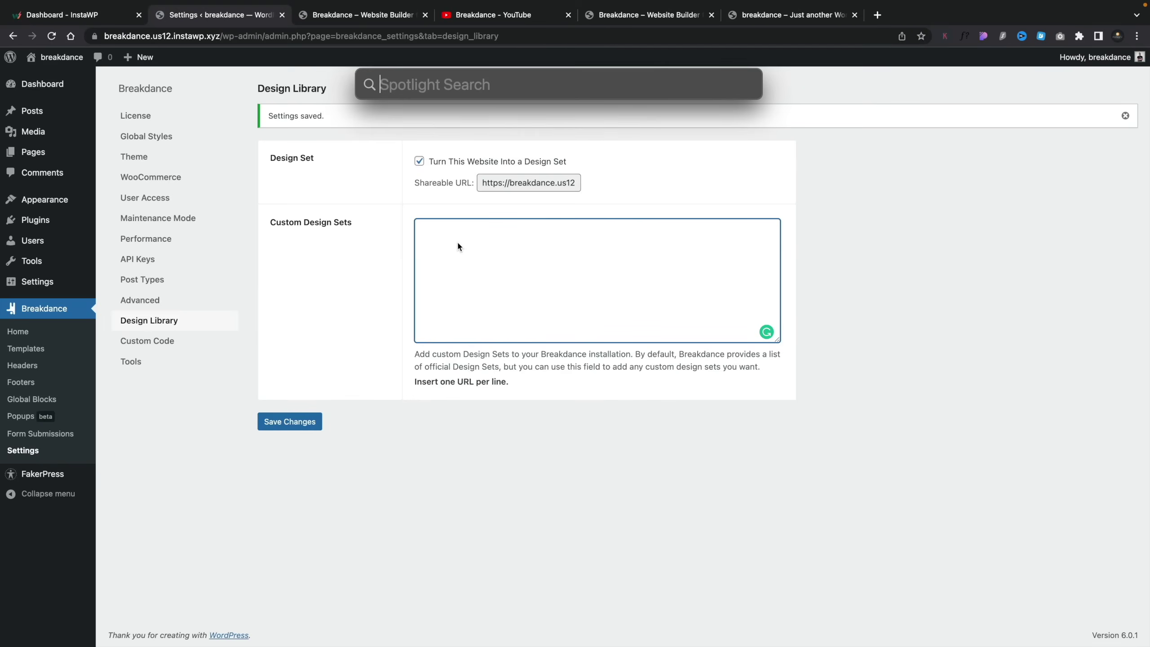
left_click(458, 242)
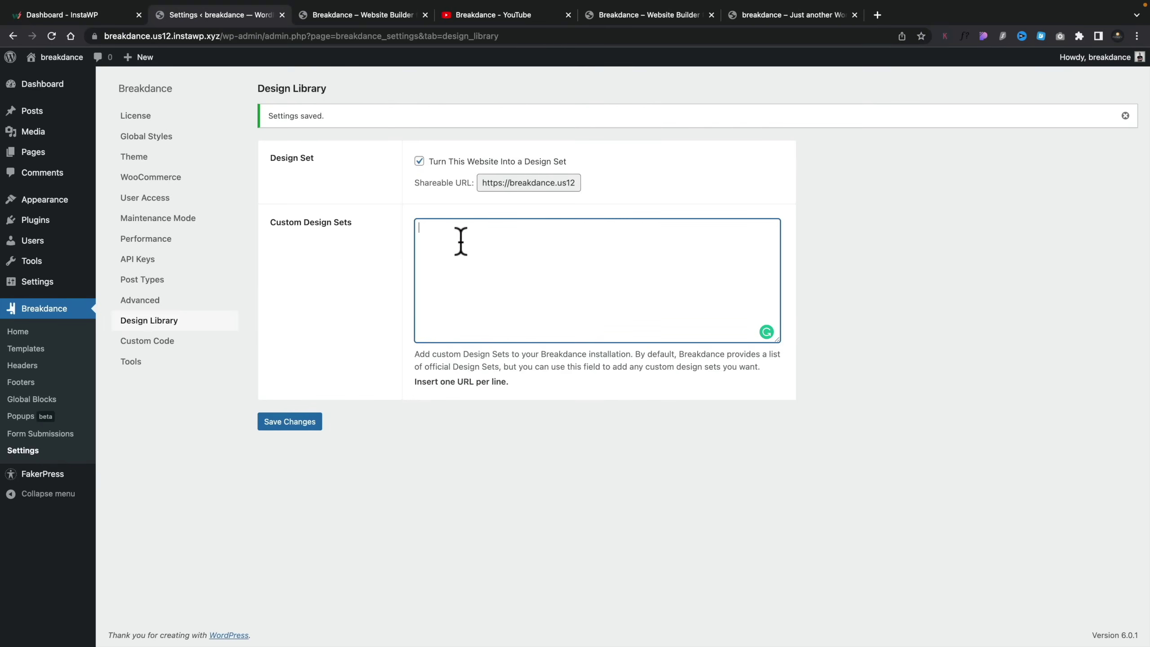
type("https://breakdance.us12.instawp.xyz")
left_click_drag(594, 228, 417, 227)
left_click(512, 263)
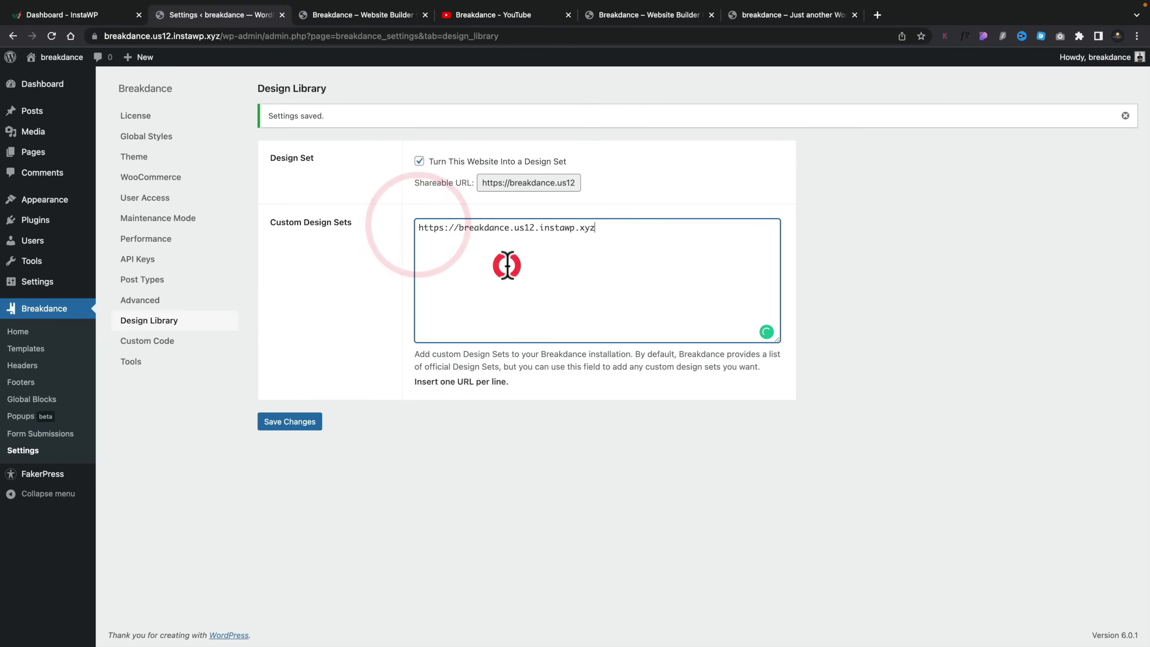